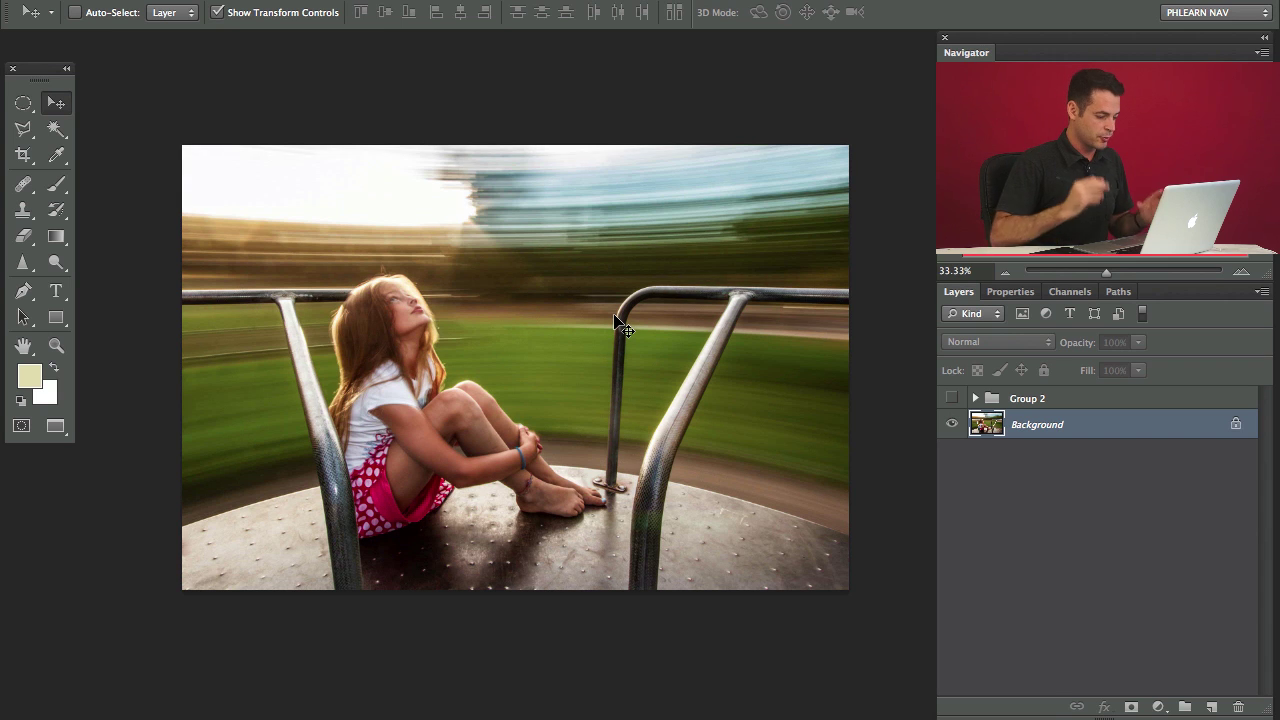
Examine the merry-go-round photo up close and in full-screen view, covering the girl, railings and blurred background
key(ctrl+plus)
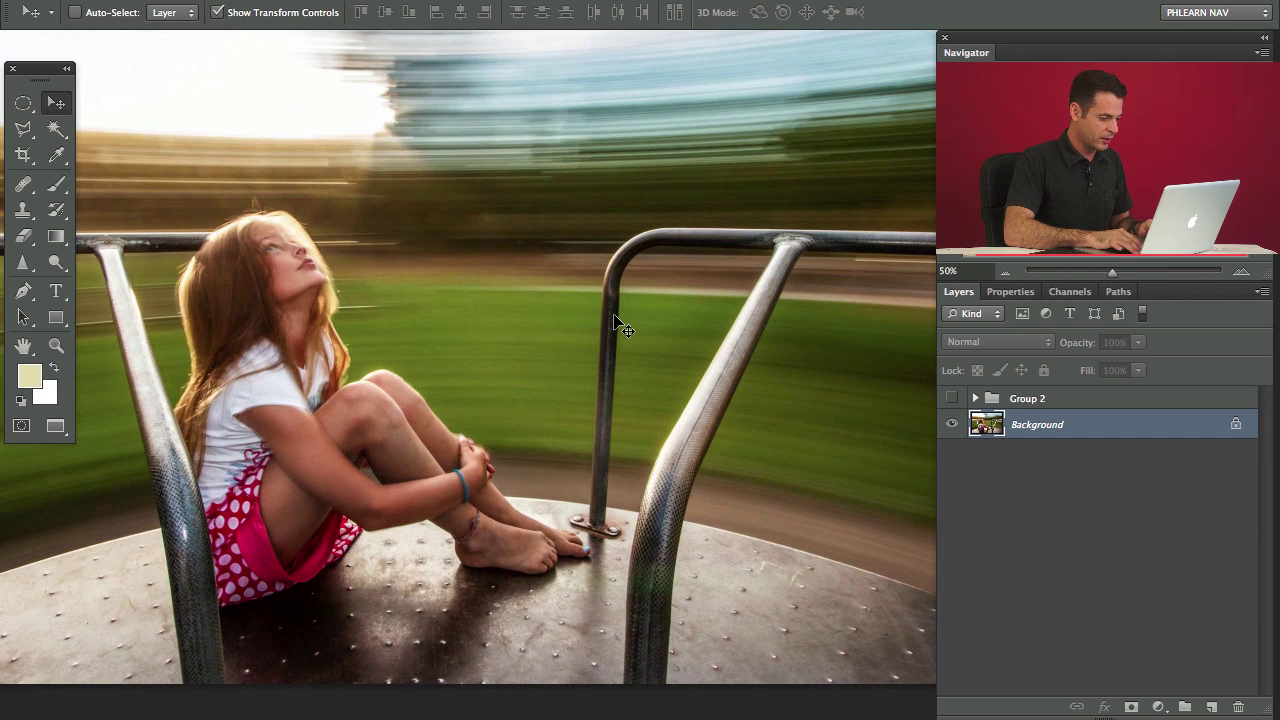
drag(490, 440, 508, 346)
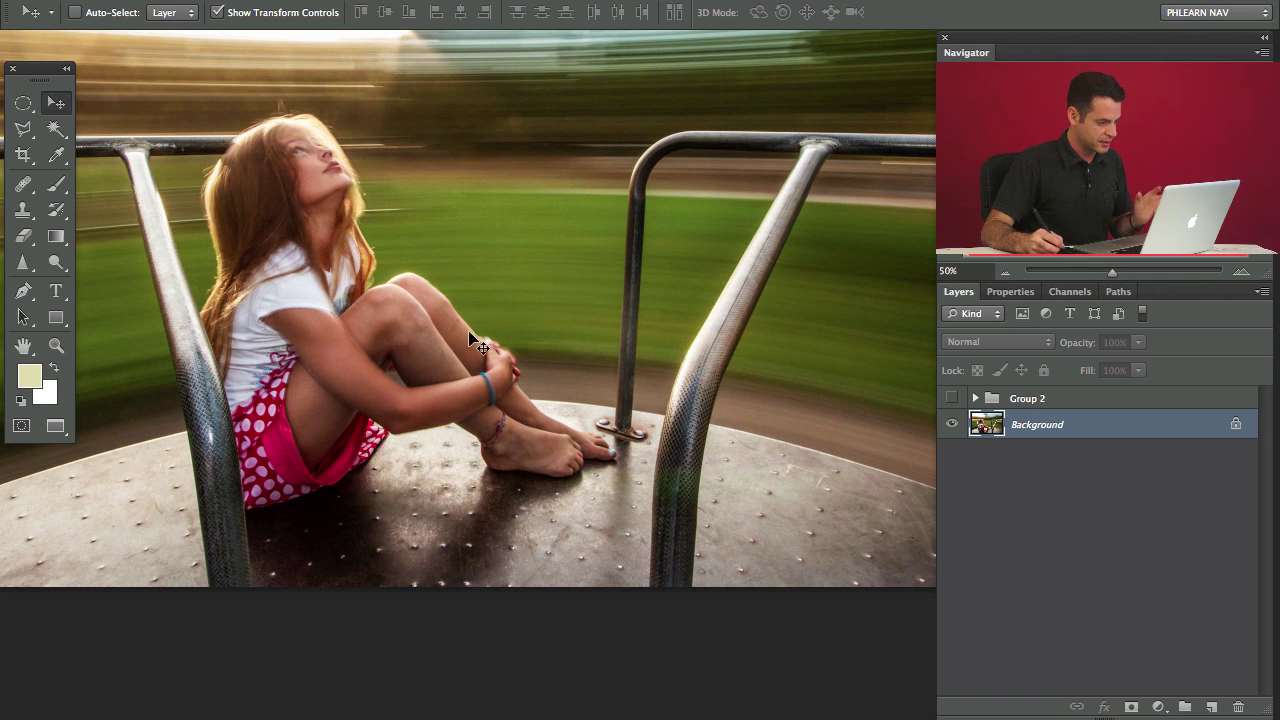
drag(473, 275, 523, 437)
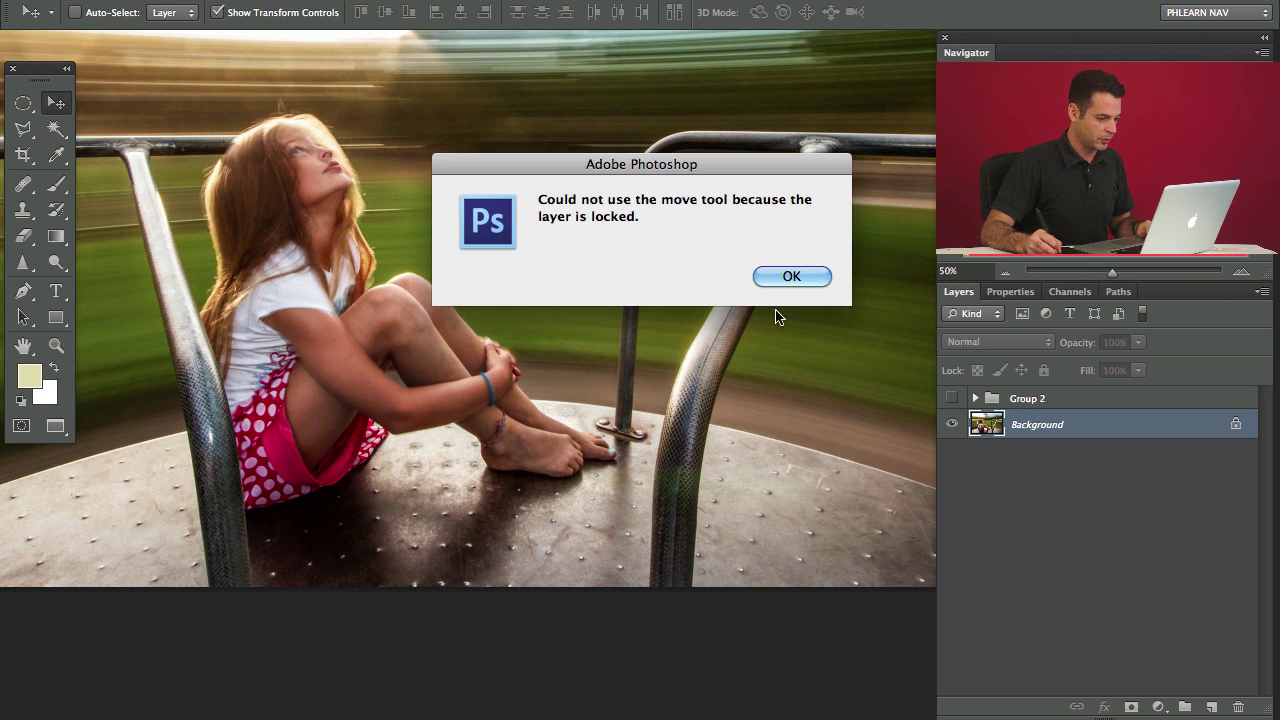
click(808, 283)
scroll(514, 263, up, 5)
scroll(514, 263, left, 5)
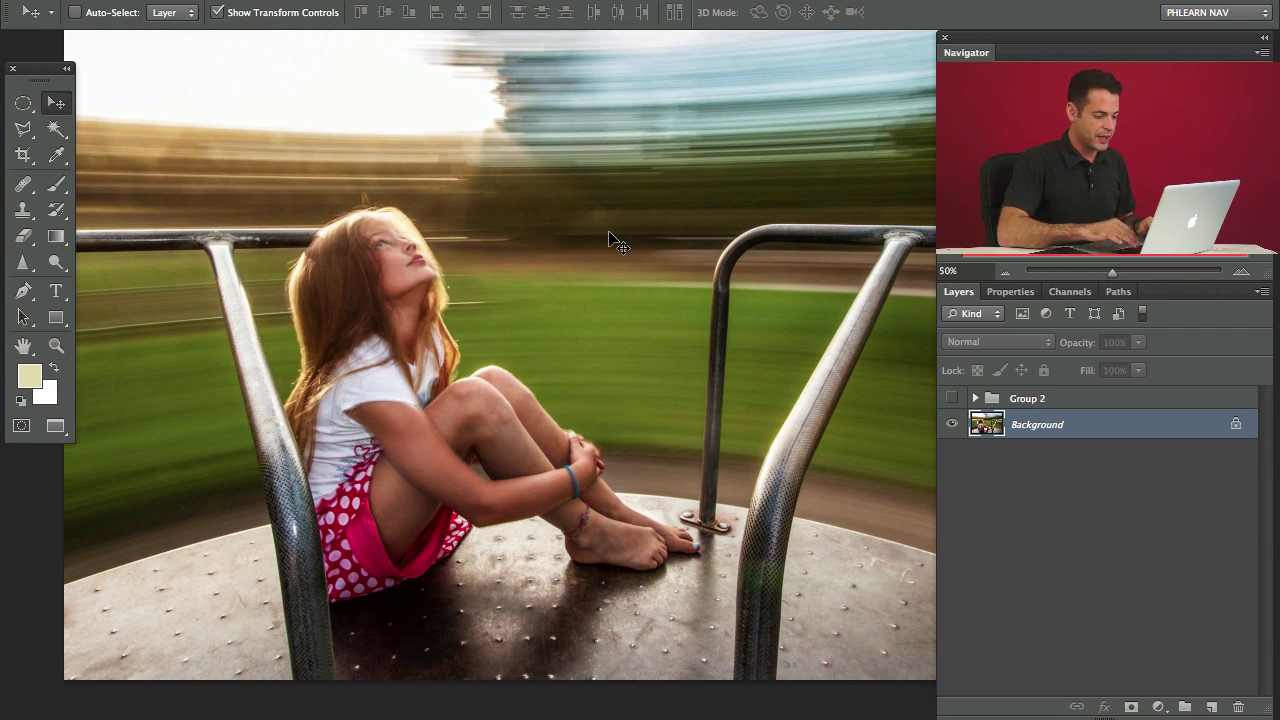
scroll(740, 293, up, 2)
scroll(740, 293, right, 2)
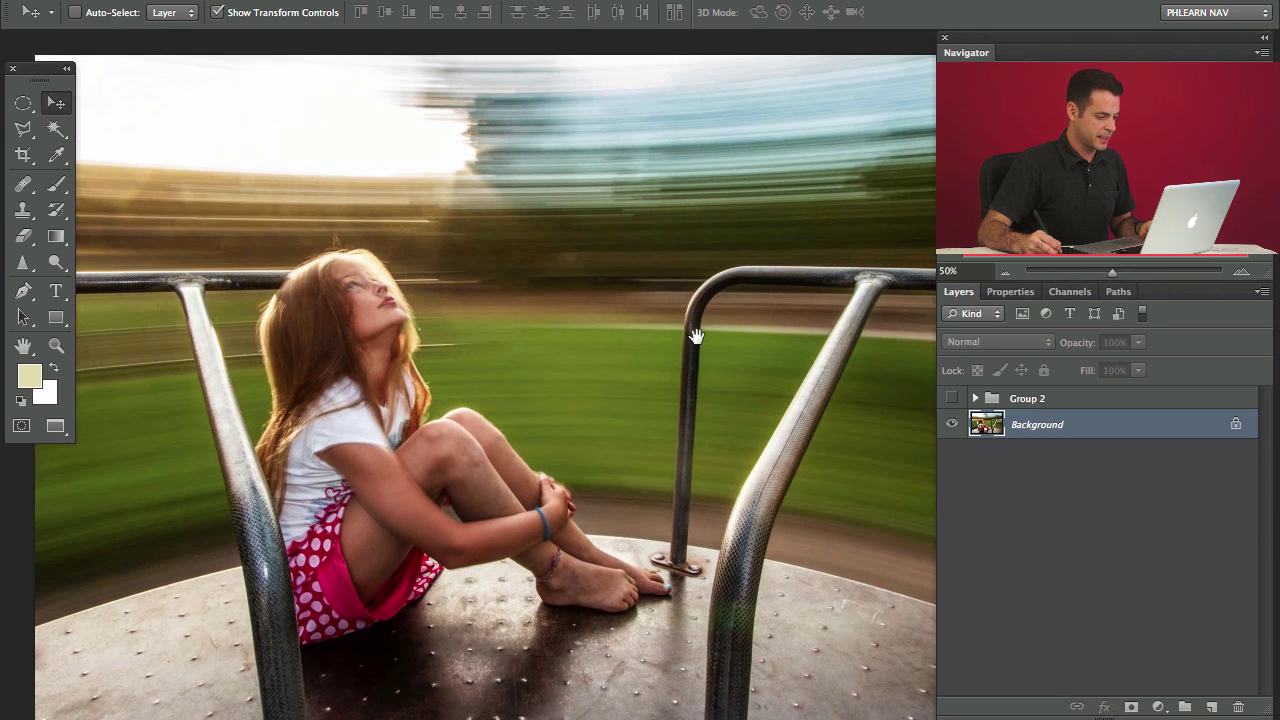
key(f)
scroll(690, 340, down, 2)
scroll(690, 340, right, 2)
scroll(683, 370, up, 1)
scroll(683, 370, right, 1)
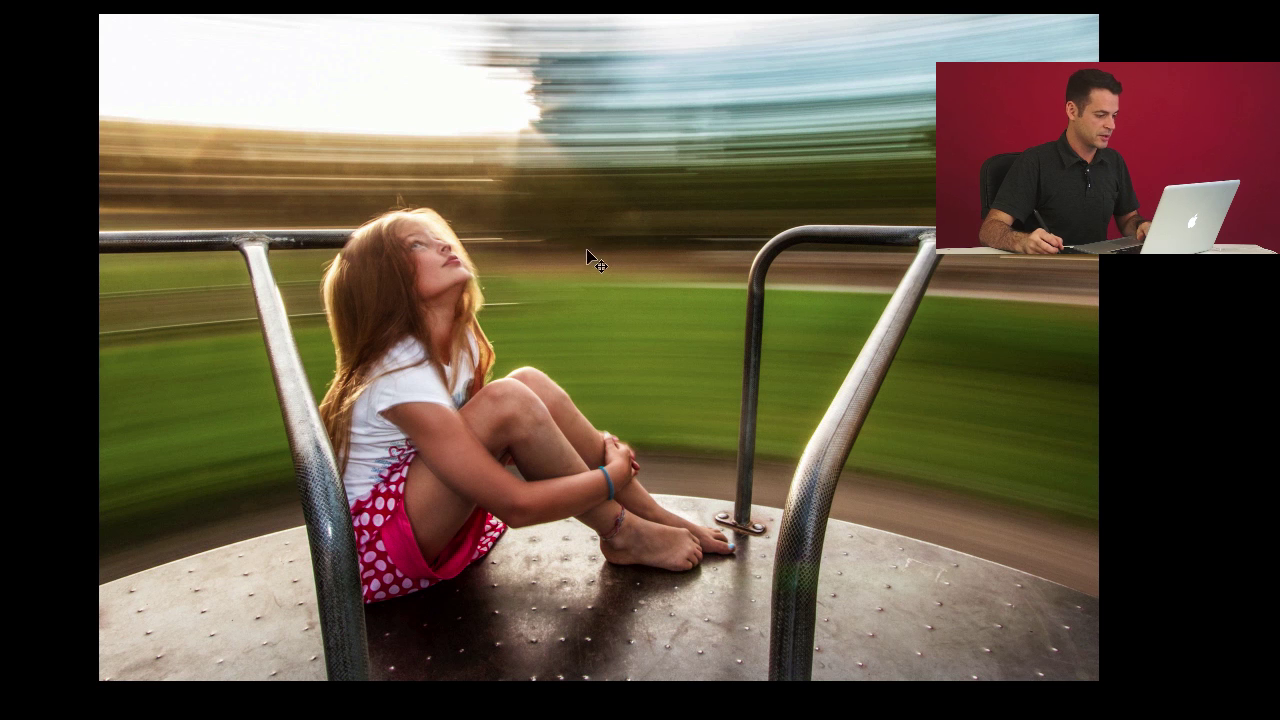
key(f)
key(f)
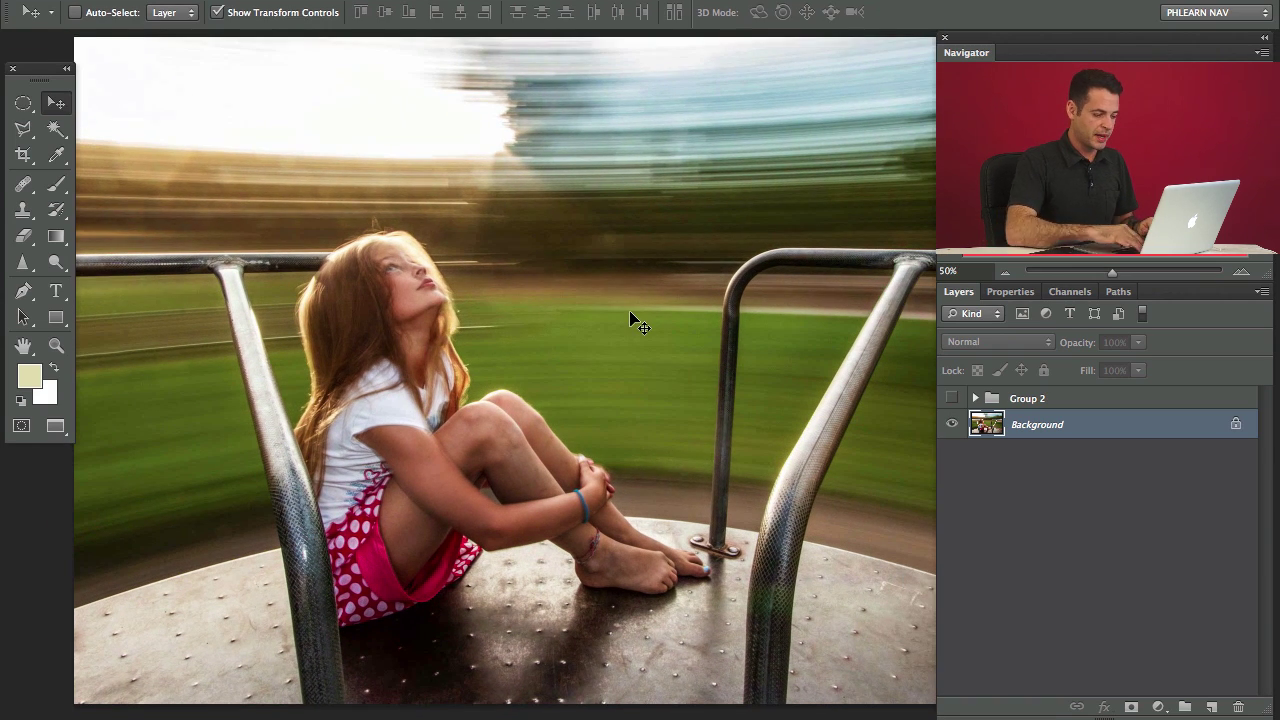
Add a Hue/Saturation adjustment layer above the Background layer and turn on Colorize
key(super+minus)
scroll(763, 494, right, 5)
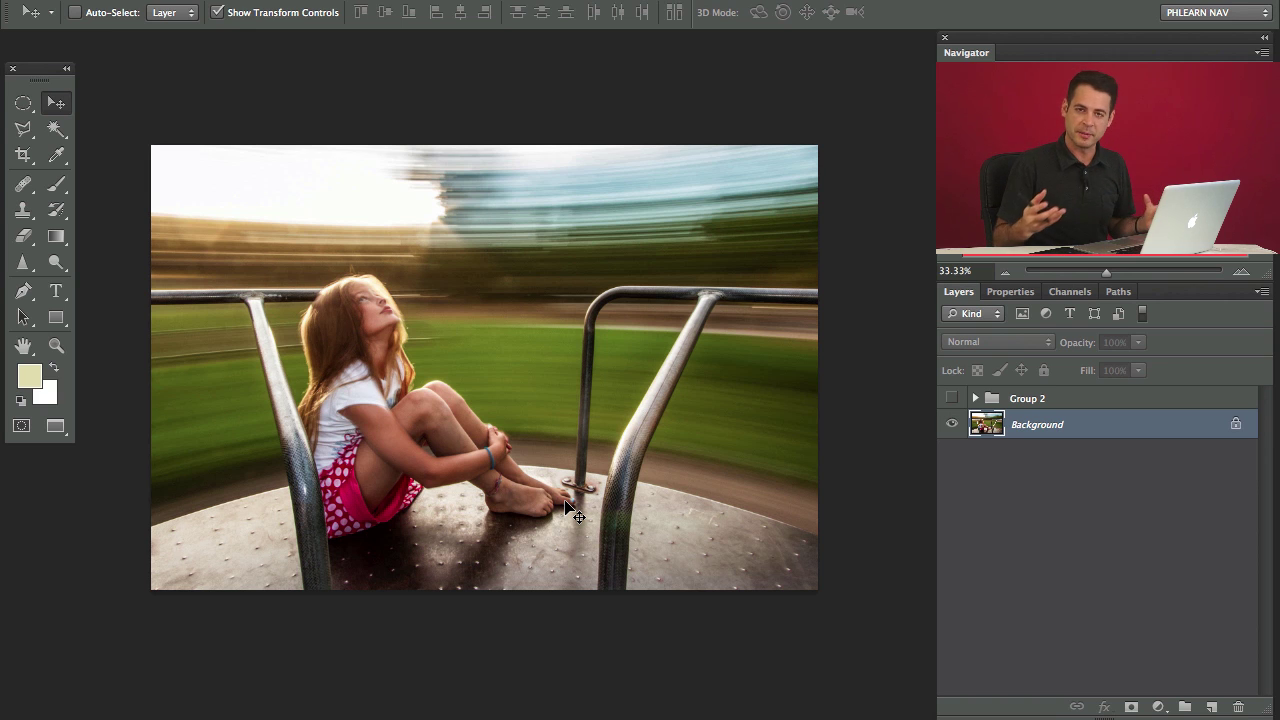
scroll(551, 429, left, 2)
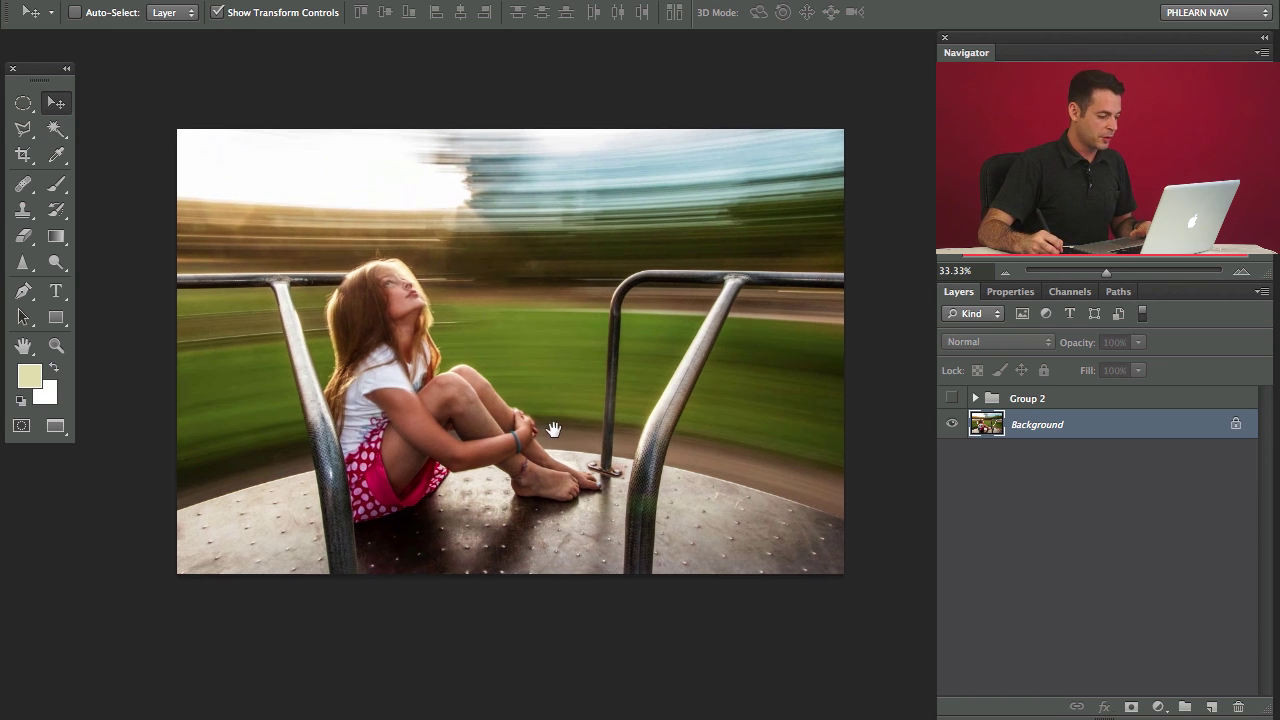
click(1158, 707)
scroll(1165, 675, down, 3)
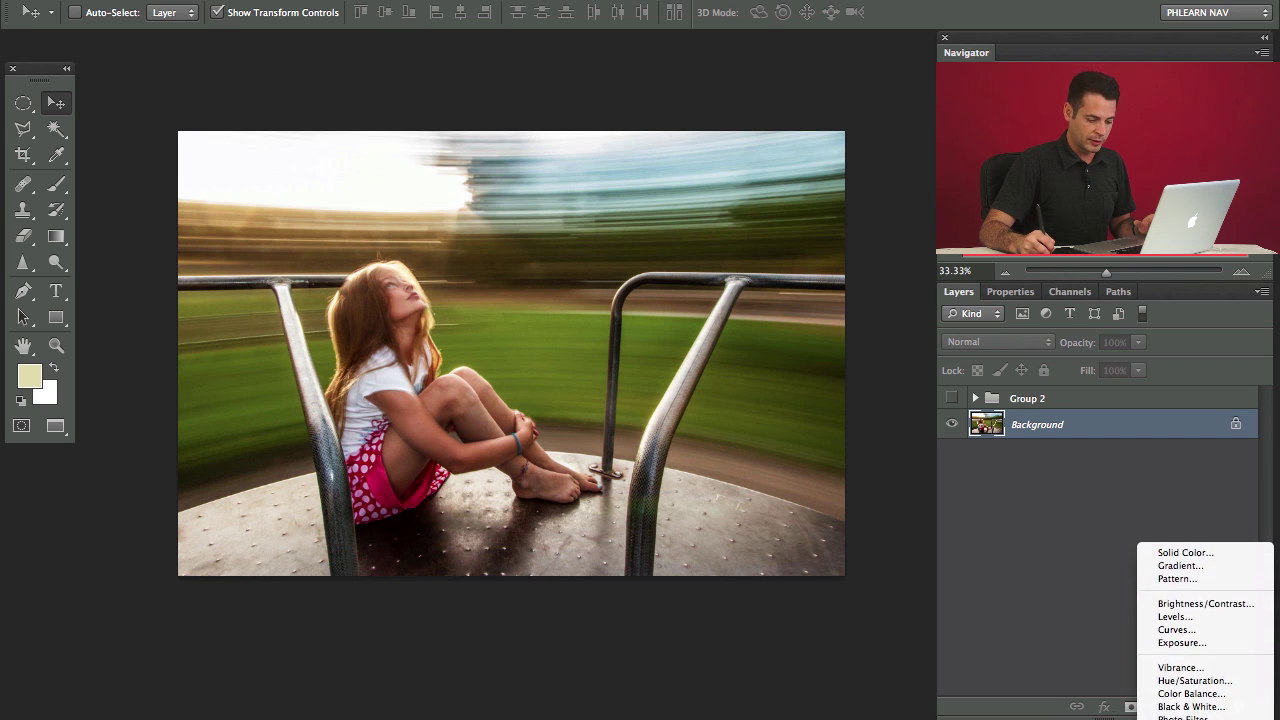
click(1184, 618)
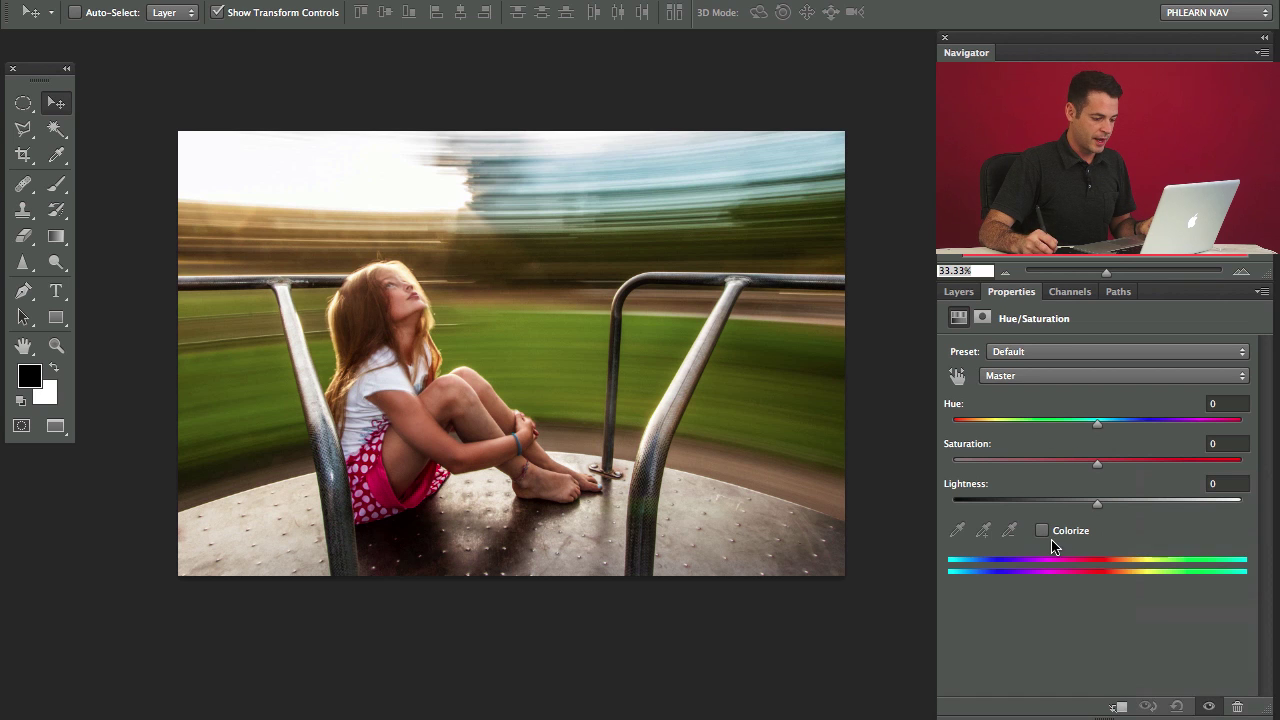
click(1048, 532)
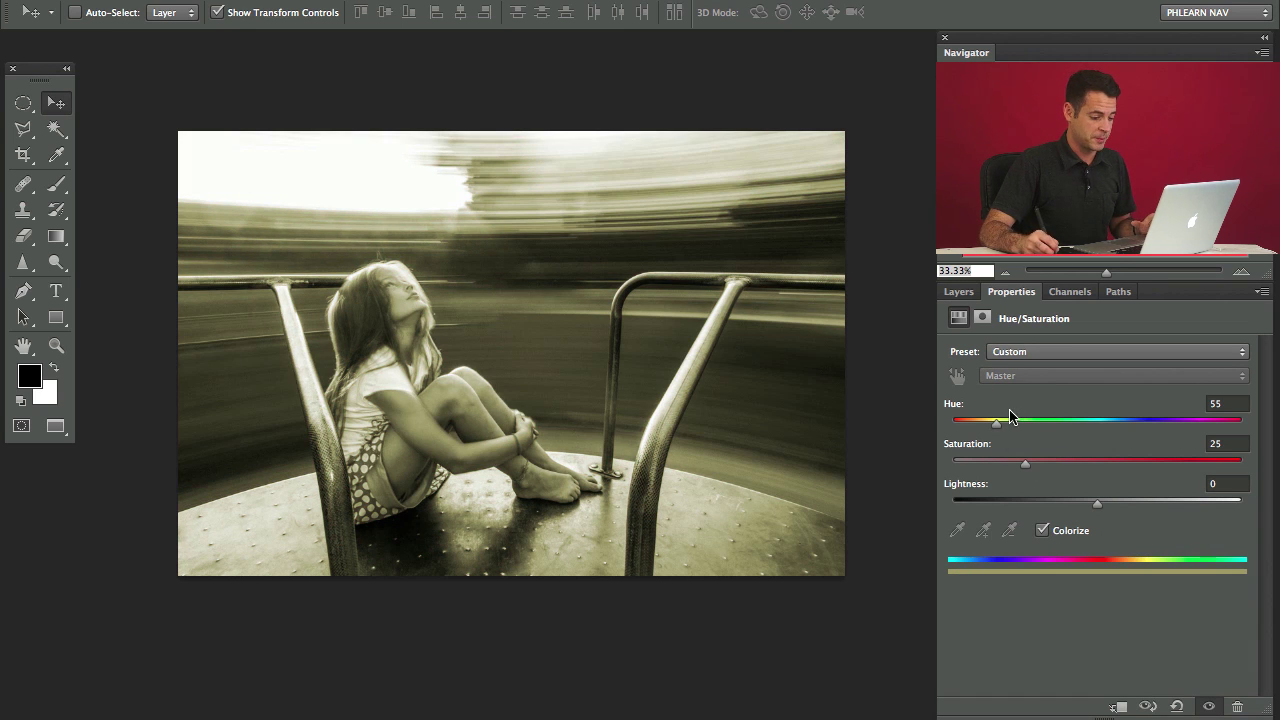
Tint the photo orange by setting the adjustment's hue to 29 and its saturation to 68
drag(997, 421, 971, 417)
drag(1030, 463, 1117, 463)
drag(965, 425, 973, 425)
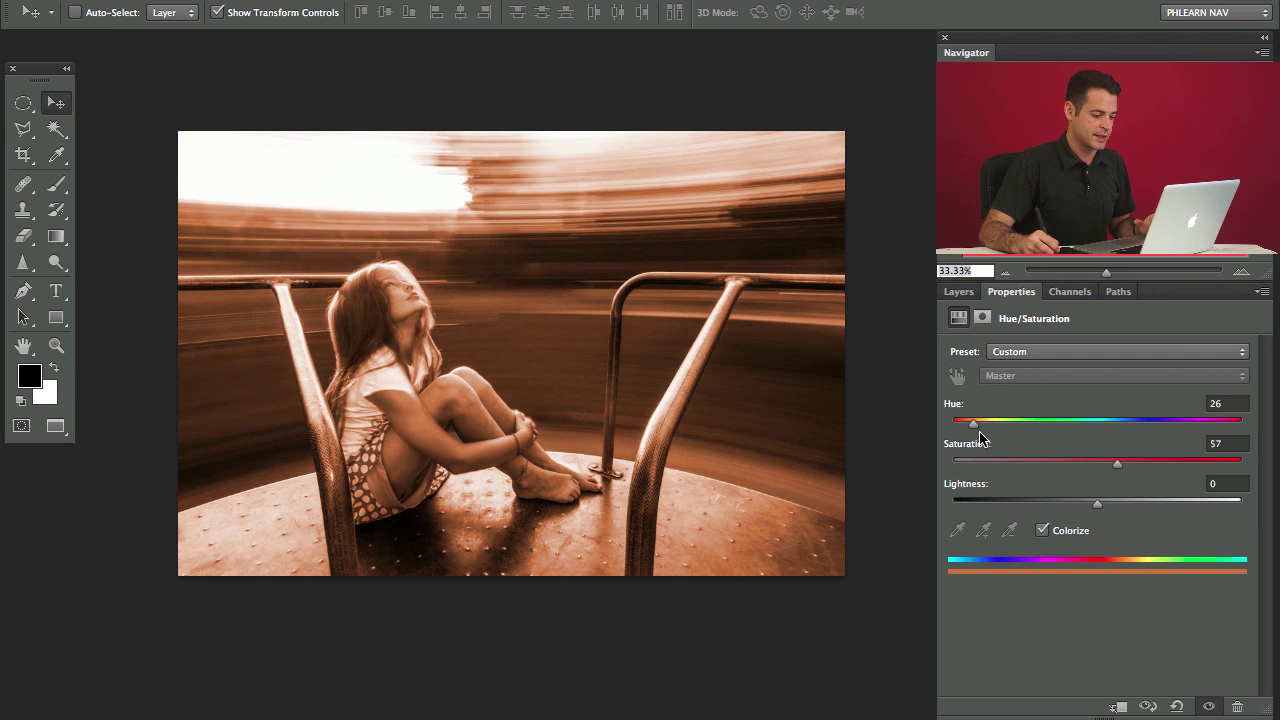
drag(971, 425, 976, 427)
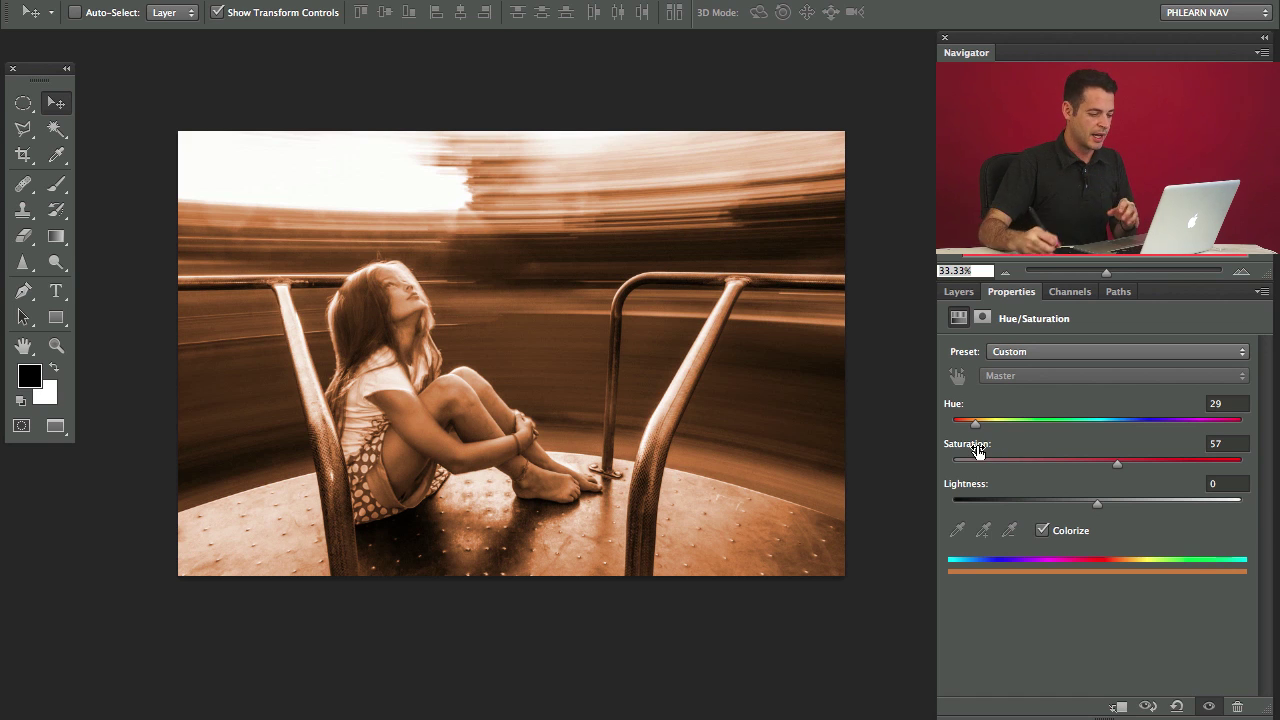
drag(1120, 463, 1152, 476)
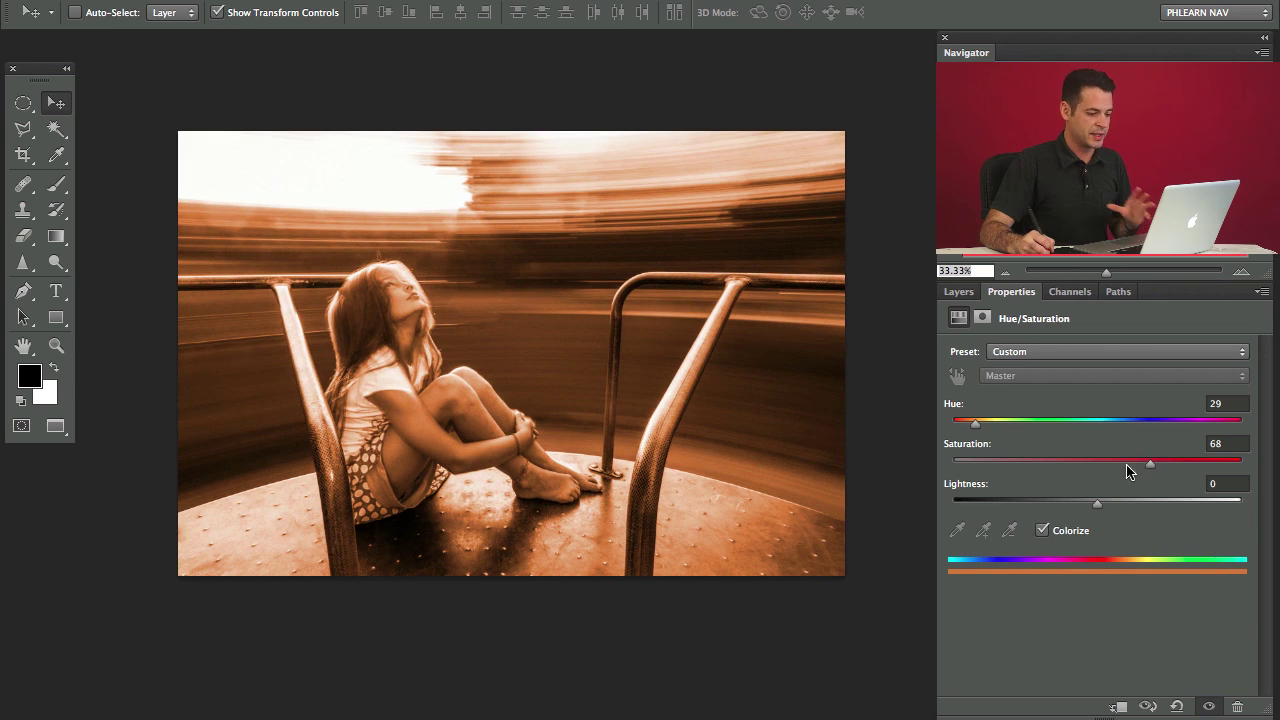
Check the orange tint against the original photo and lower the Hue/Saturation layer's opacity to 61%
click(959, 291)
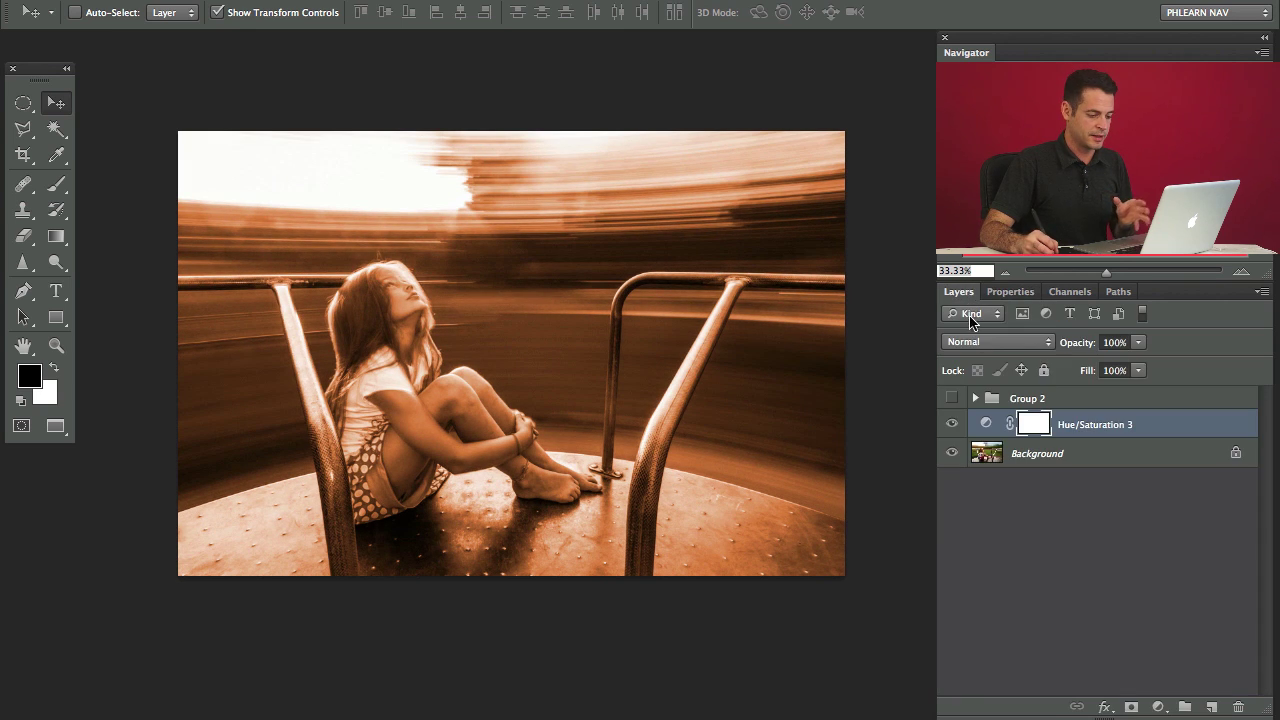
click(951, 425)
click(951, 425)
click(951, 425)
click(951, 425)
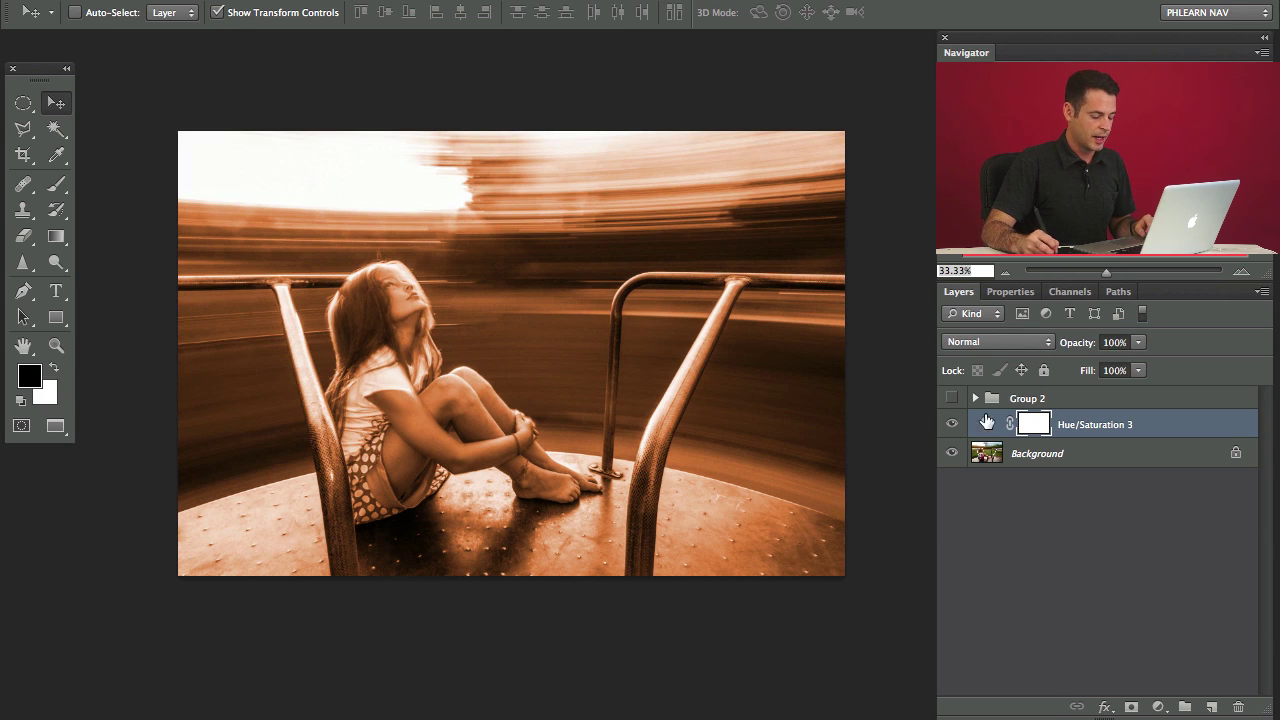
drag(1077, 346, 1049, 346)
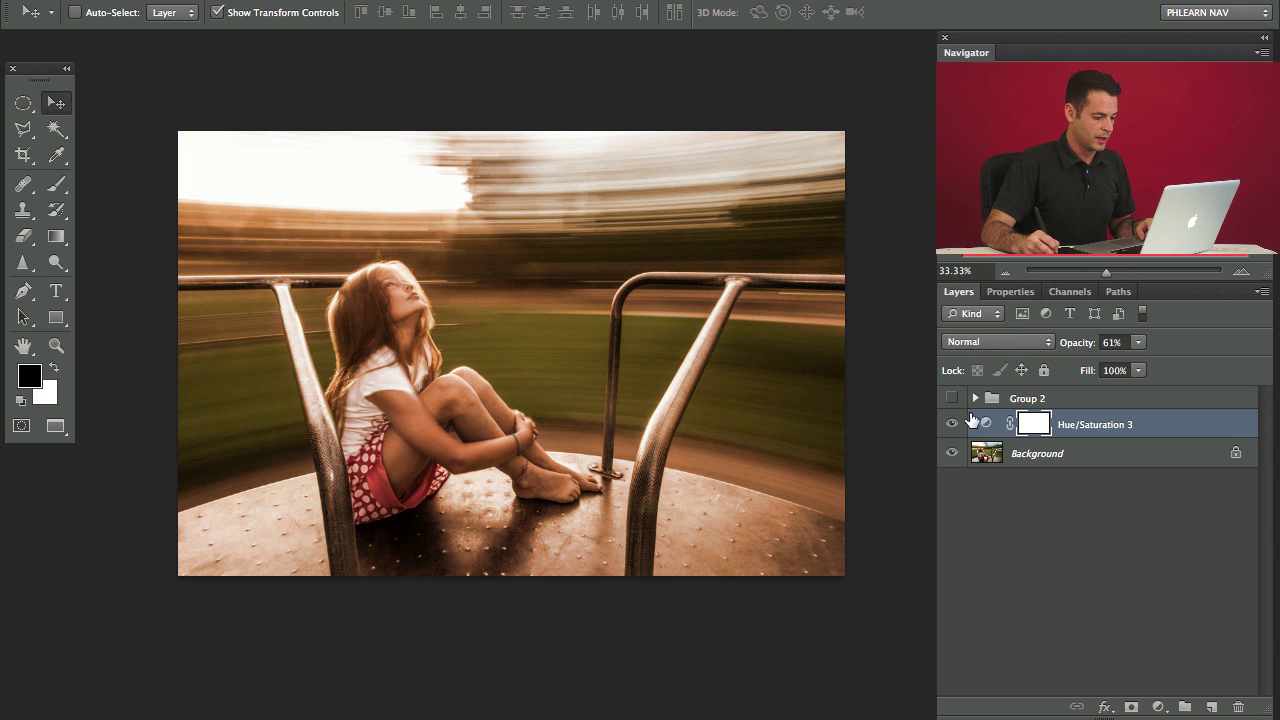
Compare the photo with and without the Hue/Saturation tint, leaving the adjustment layer shown
click(951, 425)
click(951, 425)
click(951, 425)
click(951, 425)
click(951, 425)
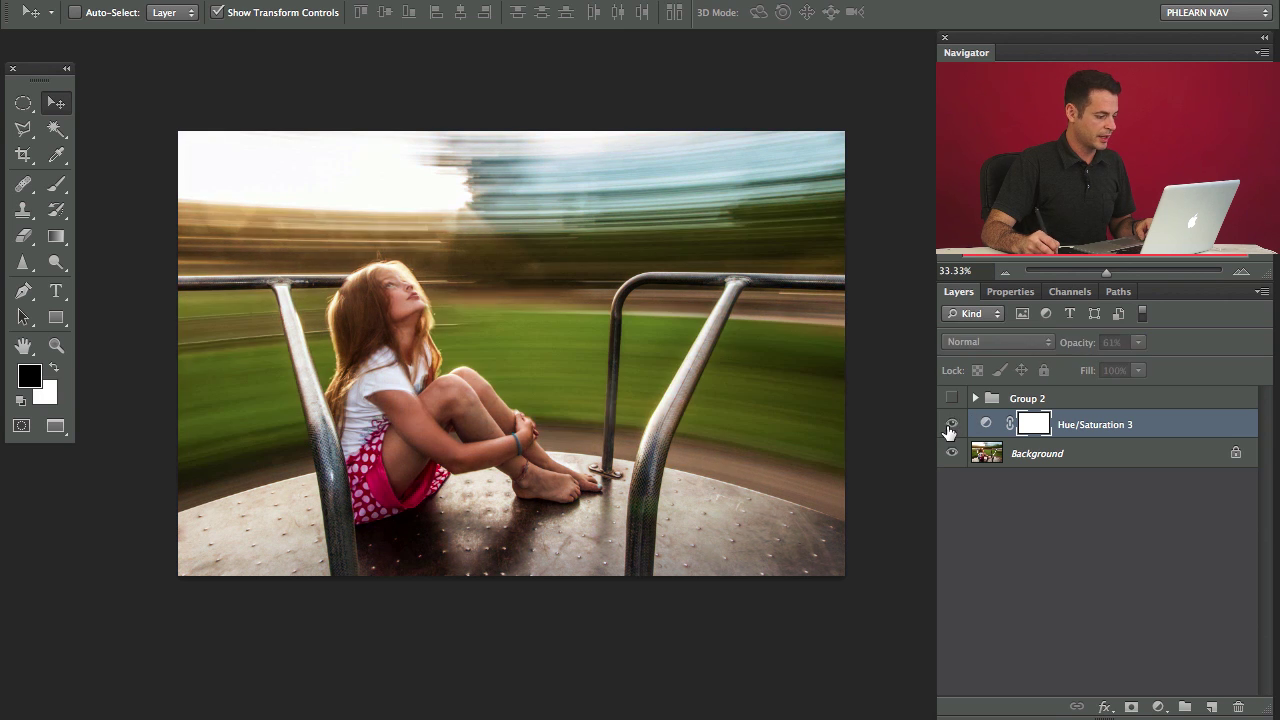
click(951, 425)
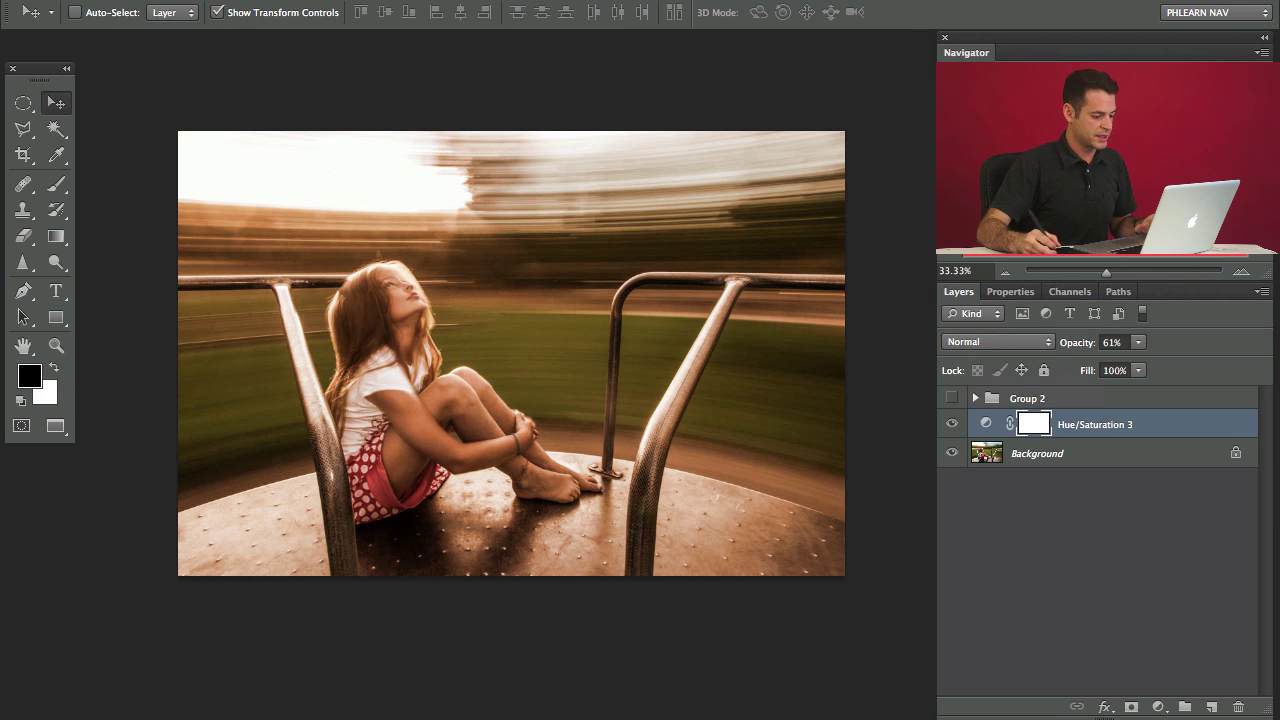
click(953, 426)
click(953, 426)
click(953, 426)
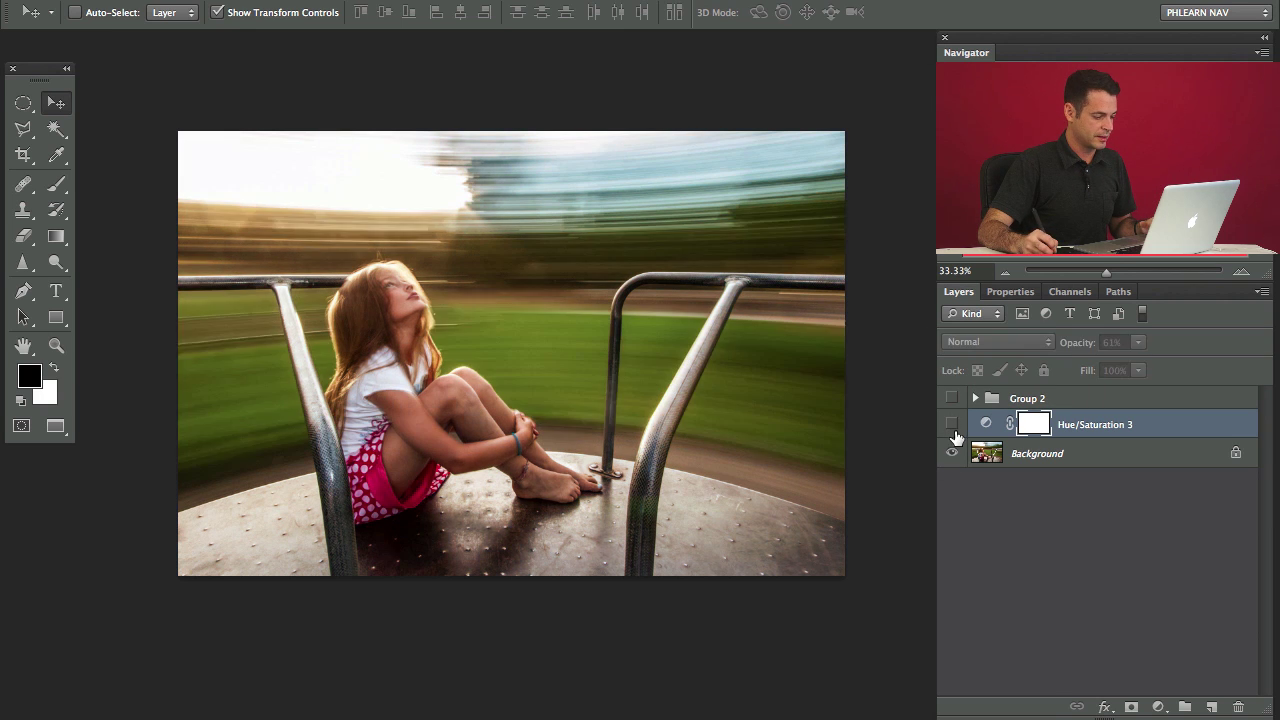
click(953, 426)
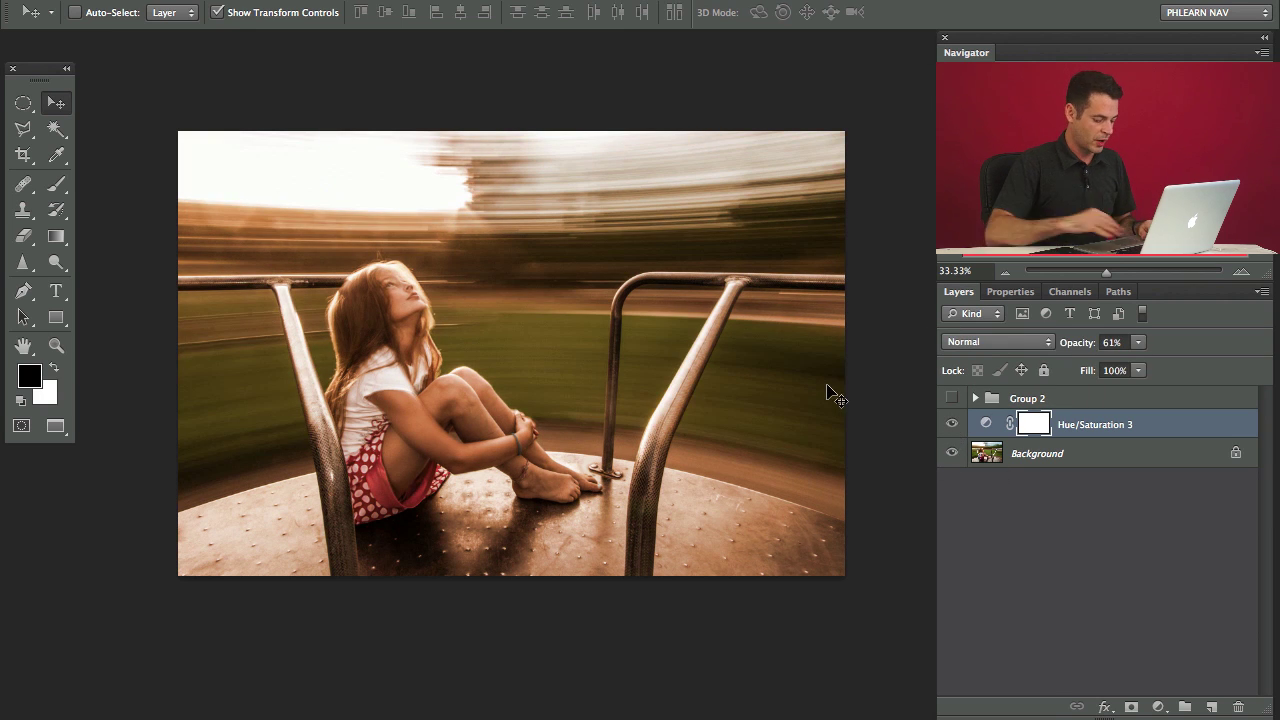
Create a new layer above the tint and prepare a large soft pink brush, about 605 px, with 10% flow
key(ctrl+shift+alt+n)
key(b)
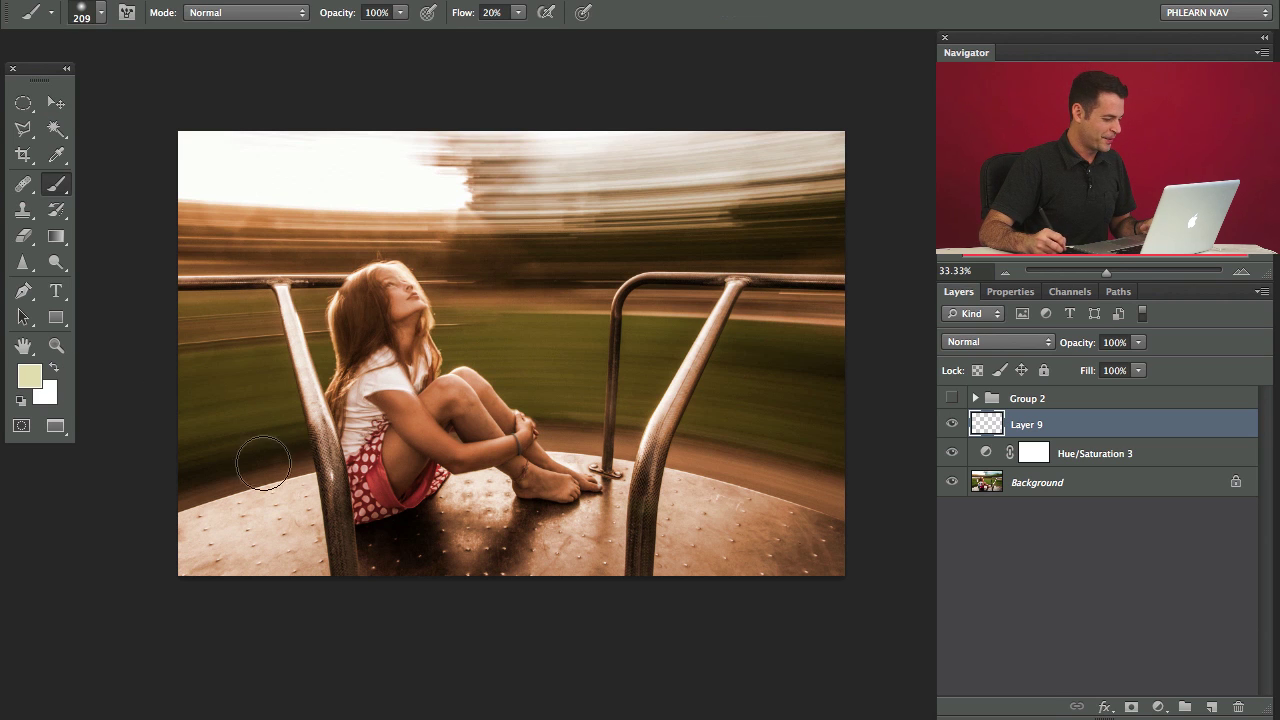
click(35, 373)
click(608, 225)
click(500, 214)
click(486, 222)
click(796, 193)
mouse_move(645, 457)
mouse_down()
mouse_move(711, 457)
mouse_move(676, 197)
mouse_up()
key(shift+1)
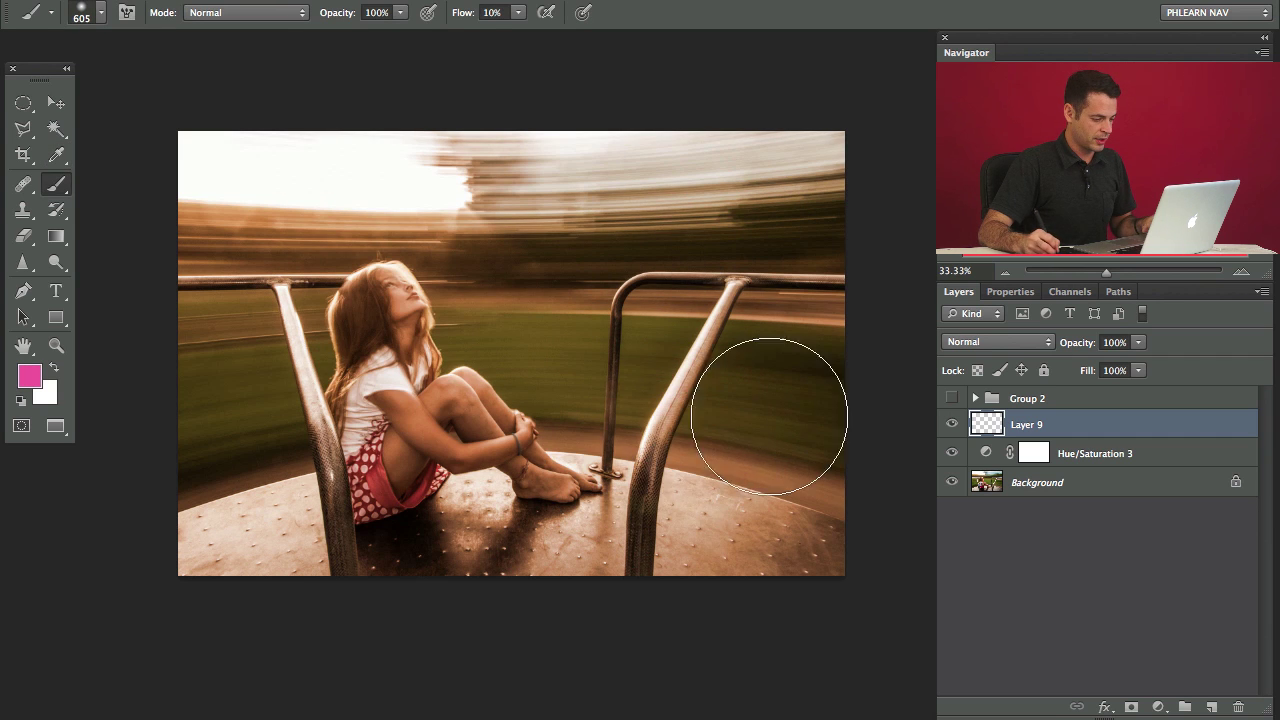
Paint soft pink over both lower sides of the photo on the new layer and set its blend mode to Color Dodge
drag(749, 514, 825, 480)
mouse_move(804, 311)
mouse_down()
mouse_move(837, 387)
mouse_move(692, 412)
mouse_move(667, 548)
mouse_move(822, 334)
mouse_move(892, 325)
mouse_move(775, 253)
mouse_move(718, 455)
mouse_up()
mouse_move(194, 400)
mouse_down()
mouse_move(120, 374)
mouse_move(189, 400)
mouse_move(235, 527)
mouse_move(163, 571)
mouse_move(263, 500)
mouse_move(180, 386)
mouse_up()
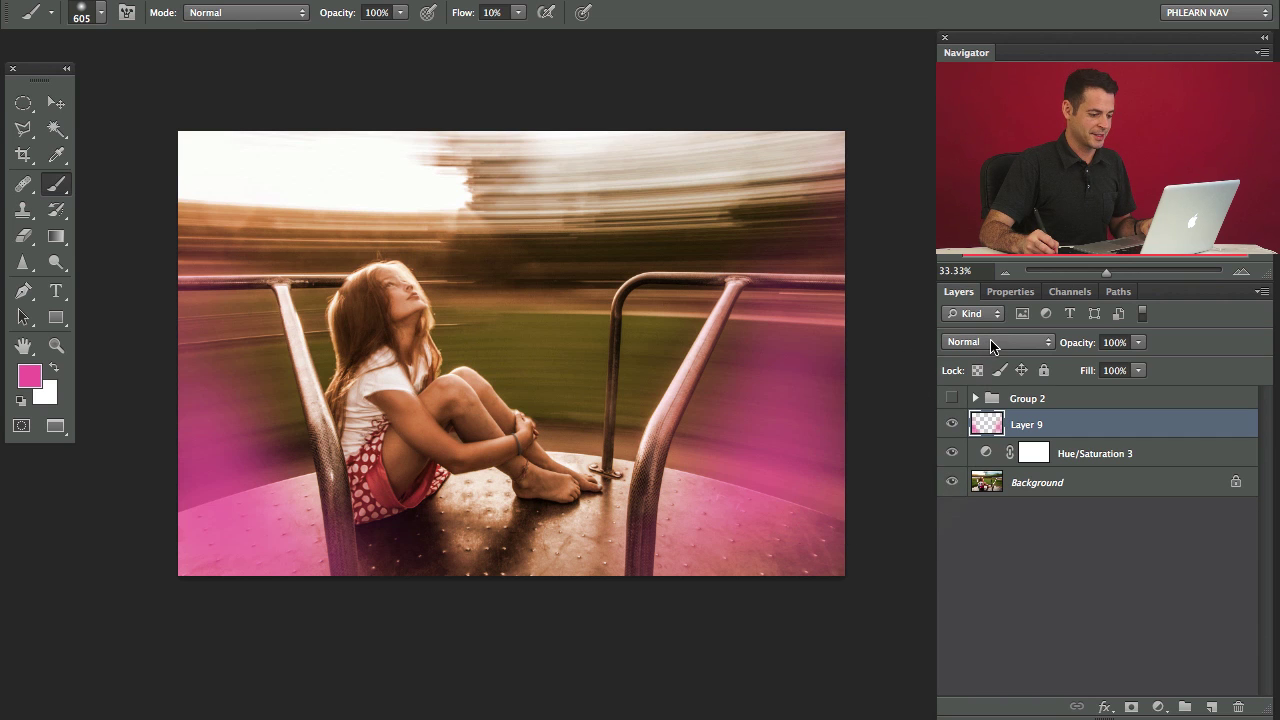
click(984, 342)
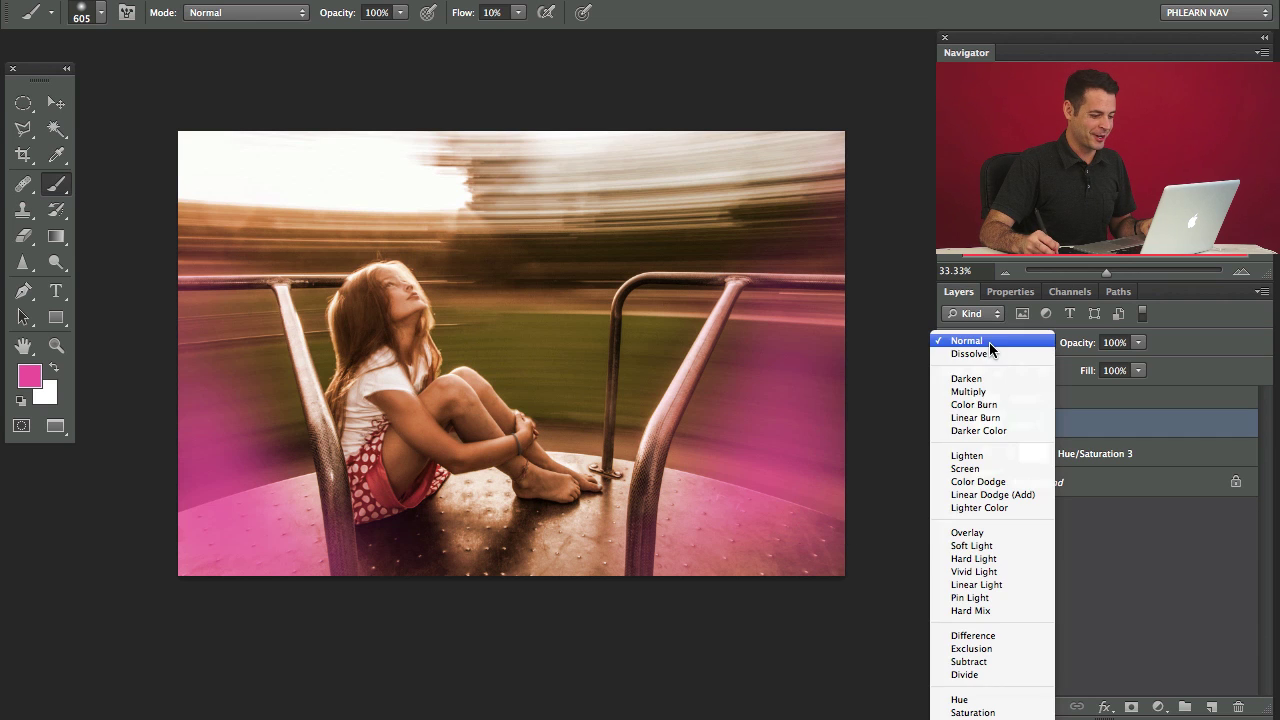
click(990, 481)
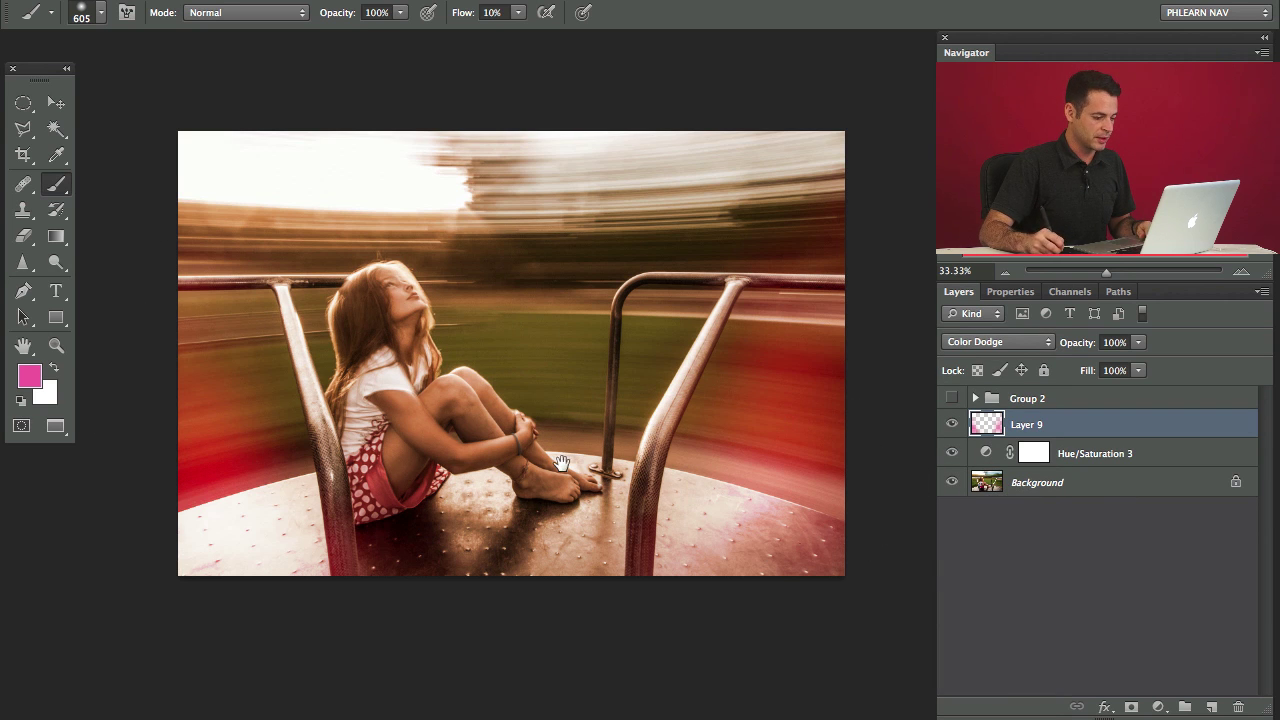
Shift the hue of the painted Color Dodge layer by +43 with Hue/Saturation
scroll(430, 400, right, 2)
key(ctrl+u)
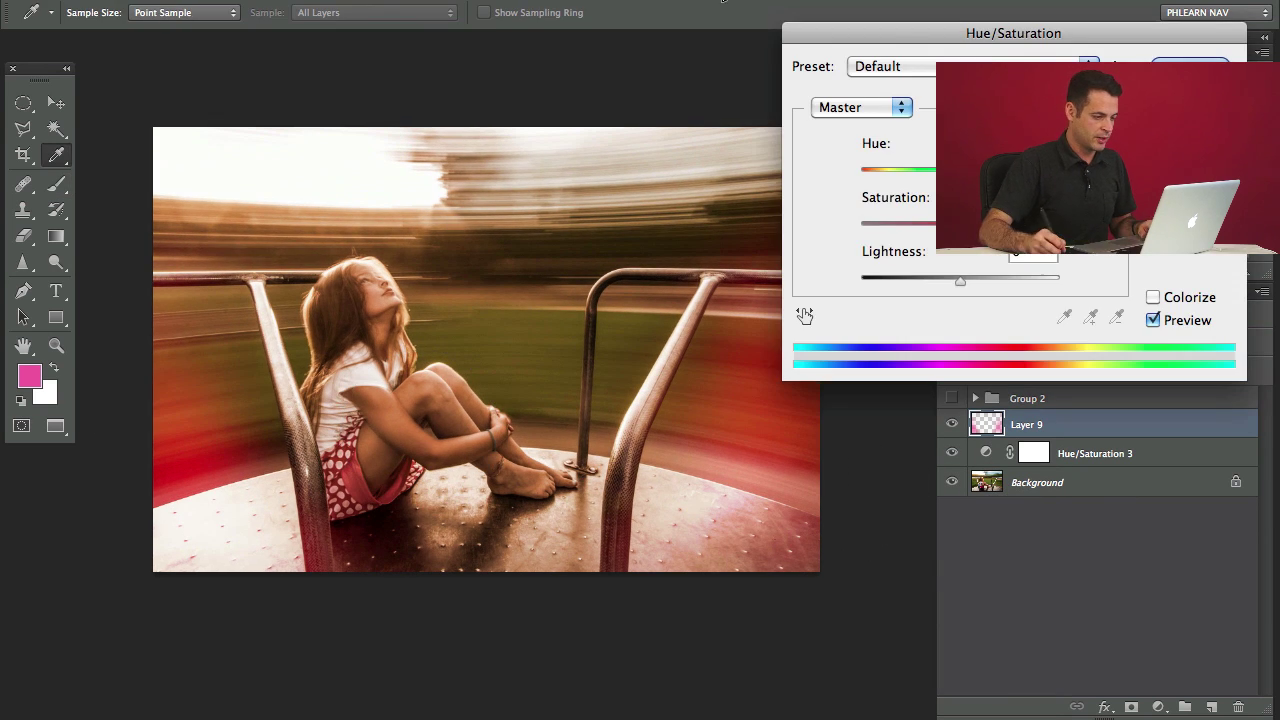
drag(911, 33, 900, 352)
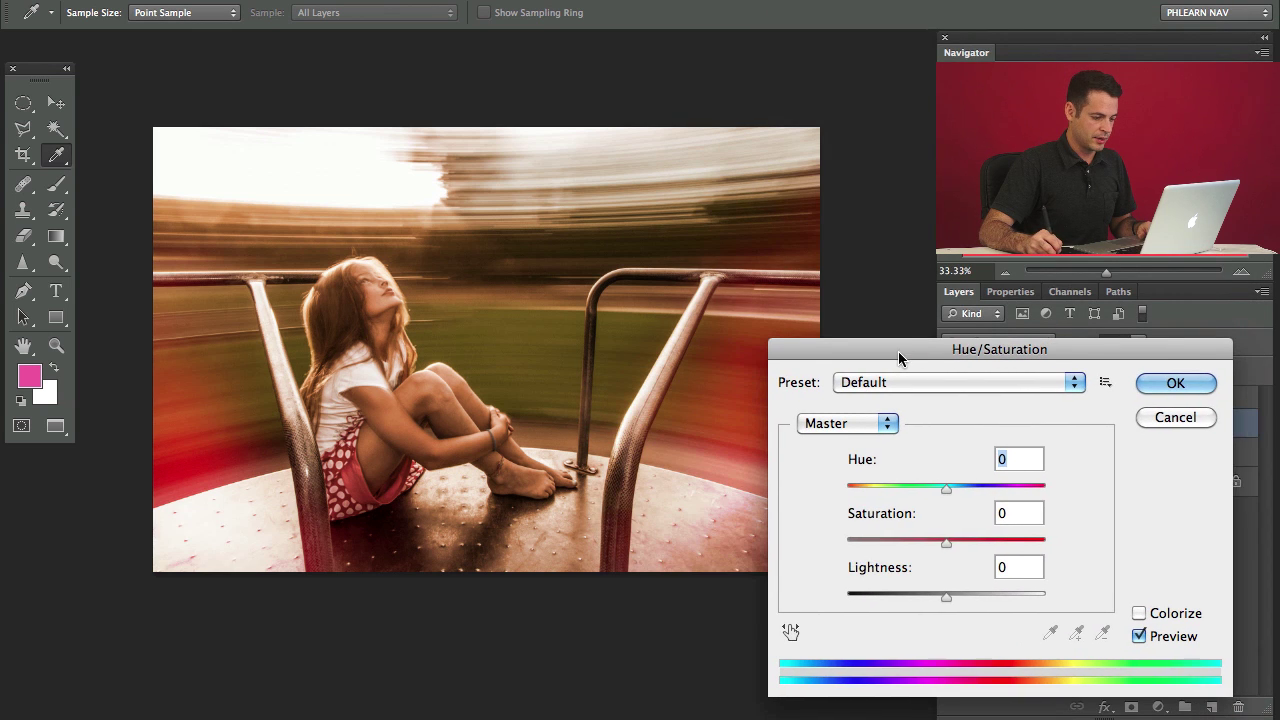
drag(948, 488, 991, 488)
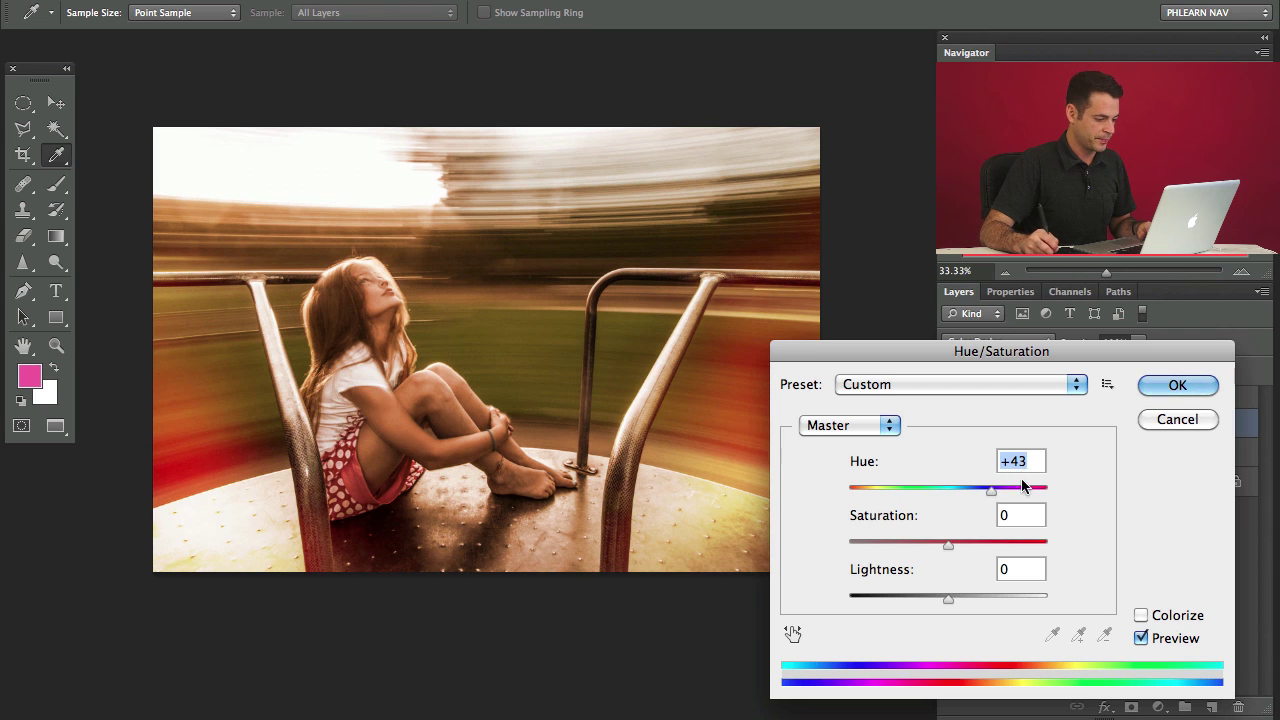
click(1174, 390)
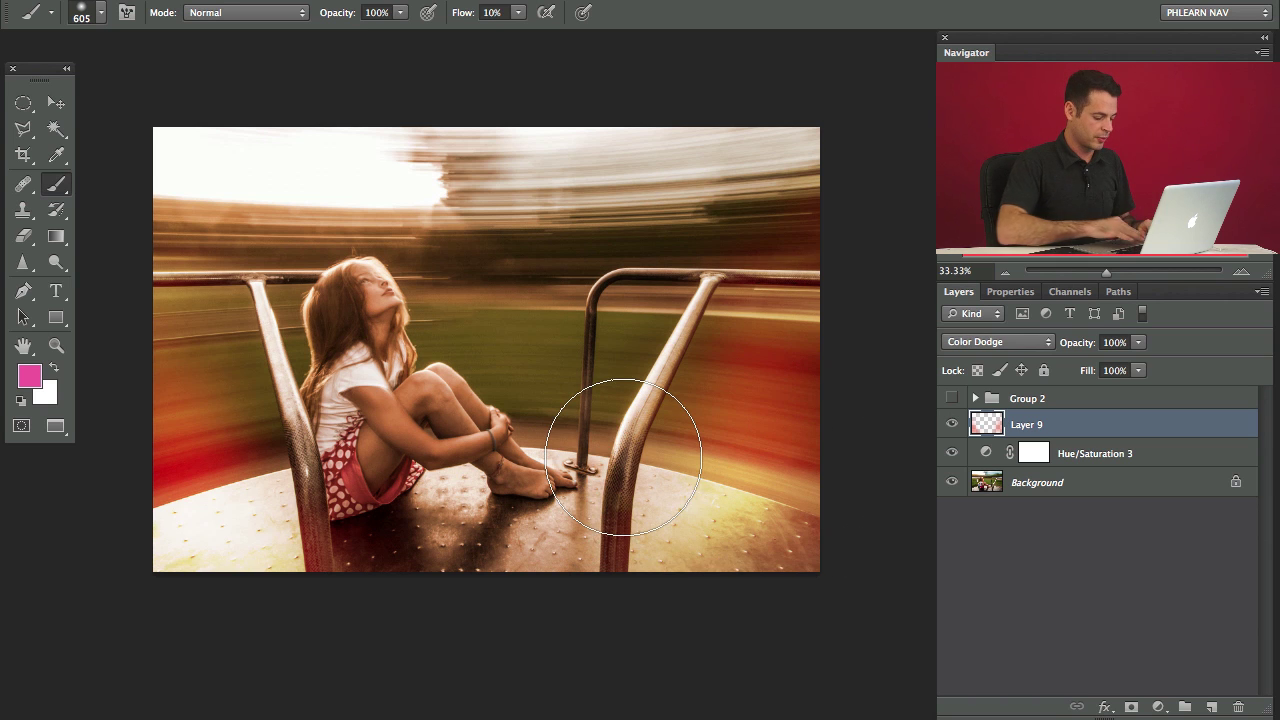
Apply a Box Blur with a 595-pixel radius to the painted layer and compare the photo with and without it
click(475, 0)
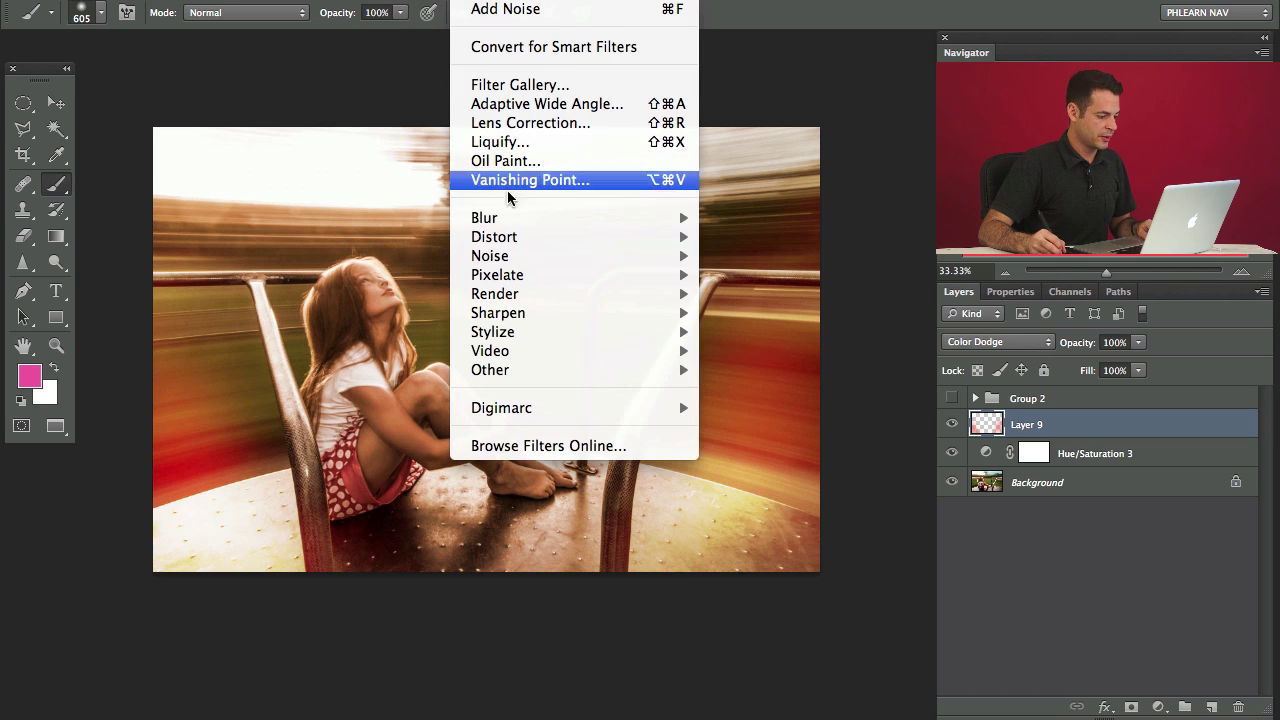
mouse_move(519, 220)
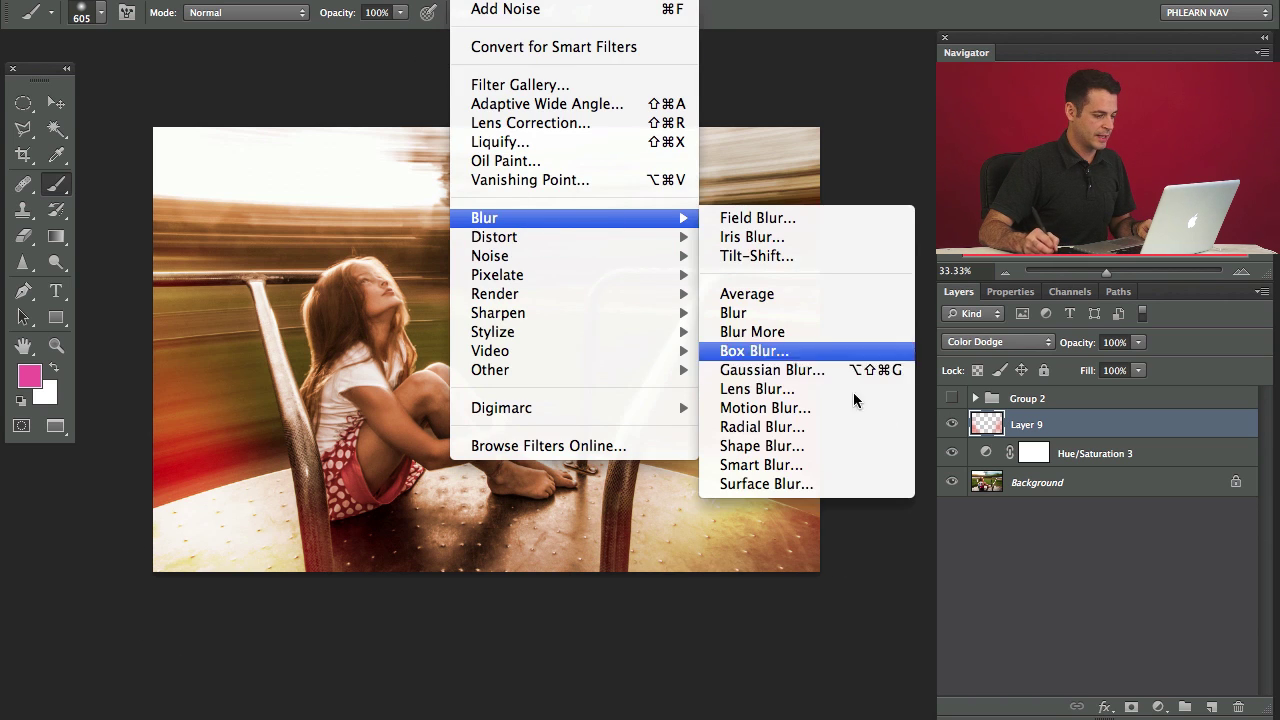
click(790, 352)
drag(717, 251, 994, 370)
drag(833, 668, 962, 656)
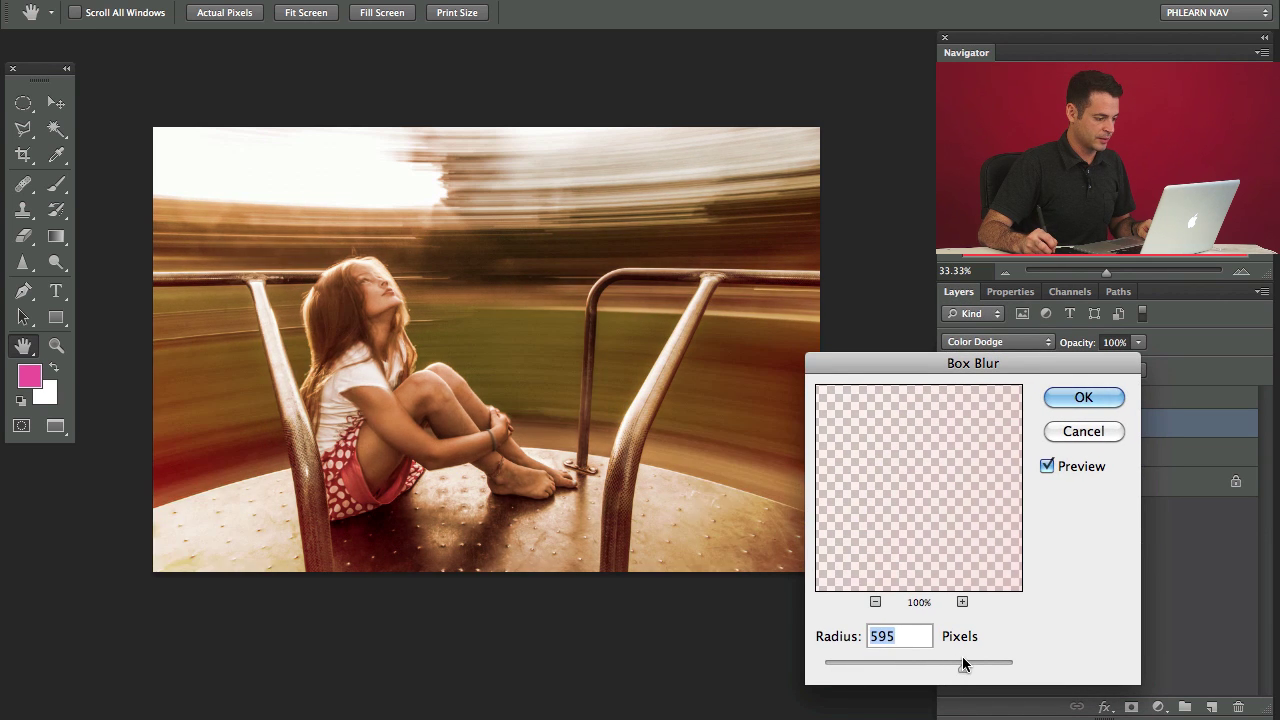
click(1090, 398)
click(952, 425)
click(952, 425)
click(952, 425)
click(952, 425)
click(952, 425)
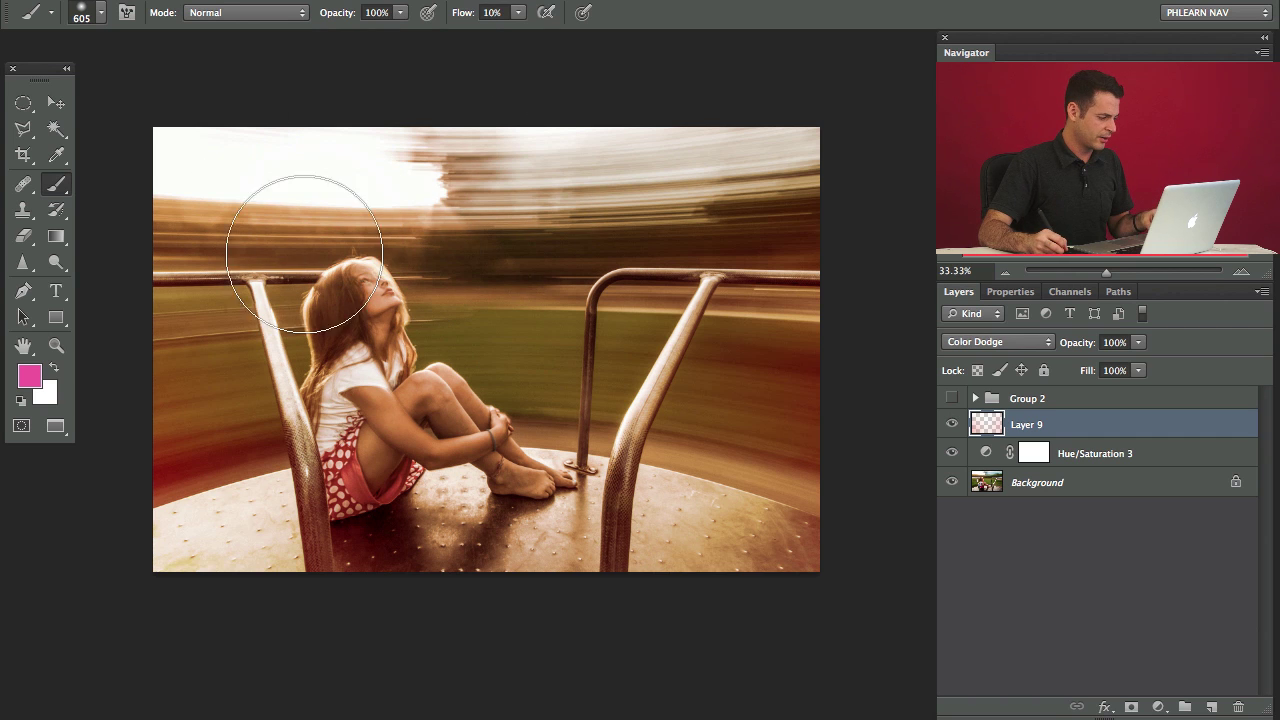
Paint soft pink over the photo's upper left and the girl's head on a new layer and set its blend mode to Color Dodge
key(ctrl+alt+shift+n)
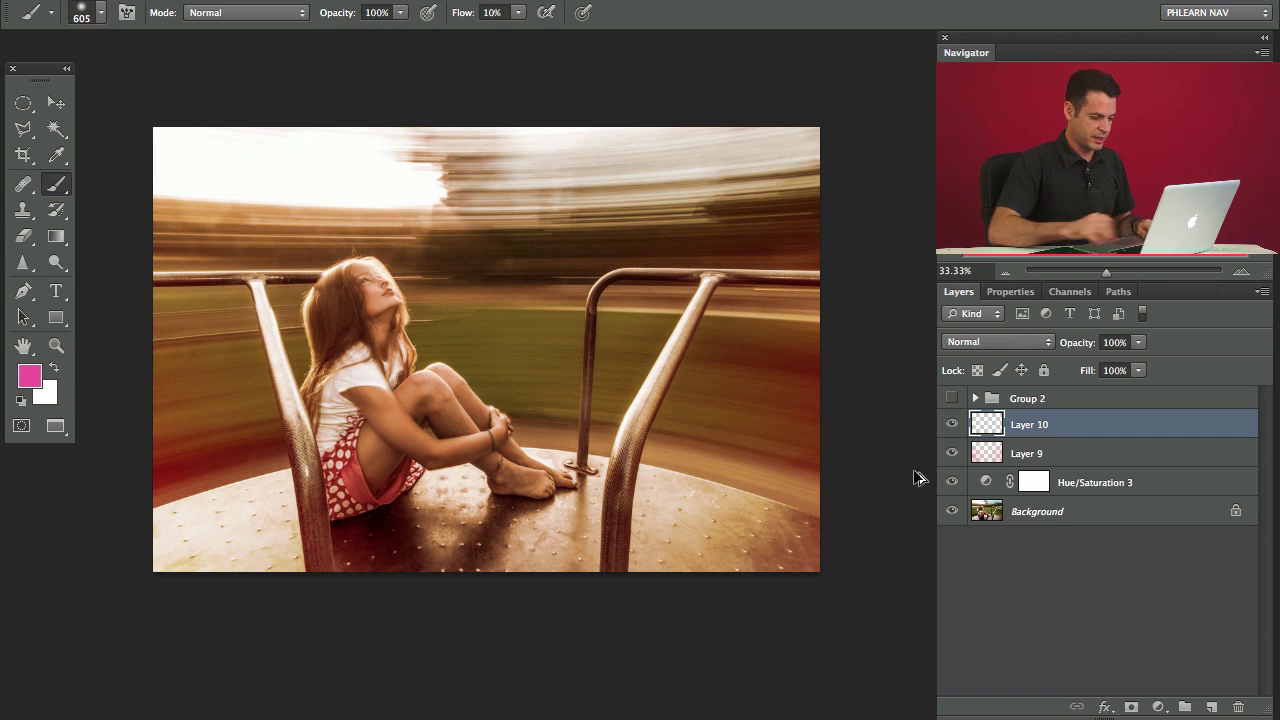
mouse_move(406, 137)
mouse_down()
mouse_move(299, 249)
mouse_move(450, 300)
mouse_move(562, 197)
mouse_move(529, 326)
mouse_move(315, 301)
mouse_move(269, 218)
mouse_move(264, 116)
mouse_move(132, 213)
mouse_move(291, 287)
mouse_move(357, 420)
mouse_move(437, 432)
mouse_move(624, 342)
mouse_move(575, 232)
mouse_move(454, 138)
mouse_move(358, 121)
mouse_move(228, 220)
mouse_move(245, 202)
mouse_move(312, 257)
mouse_move(356, 125)
mouse_move(466, 276)
mouse_move(545, 281)
mouse_move(583, 246)
mouse_move(338, 313)
mouse_up()
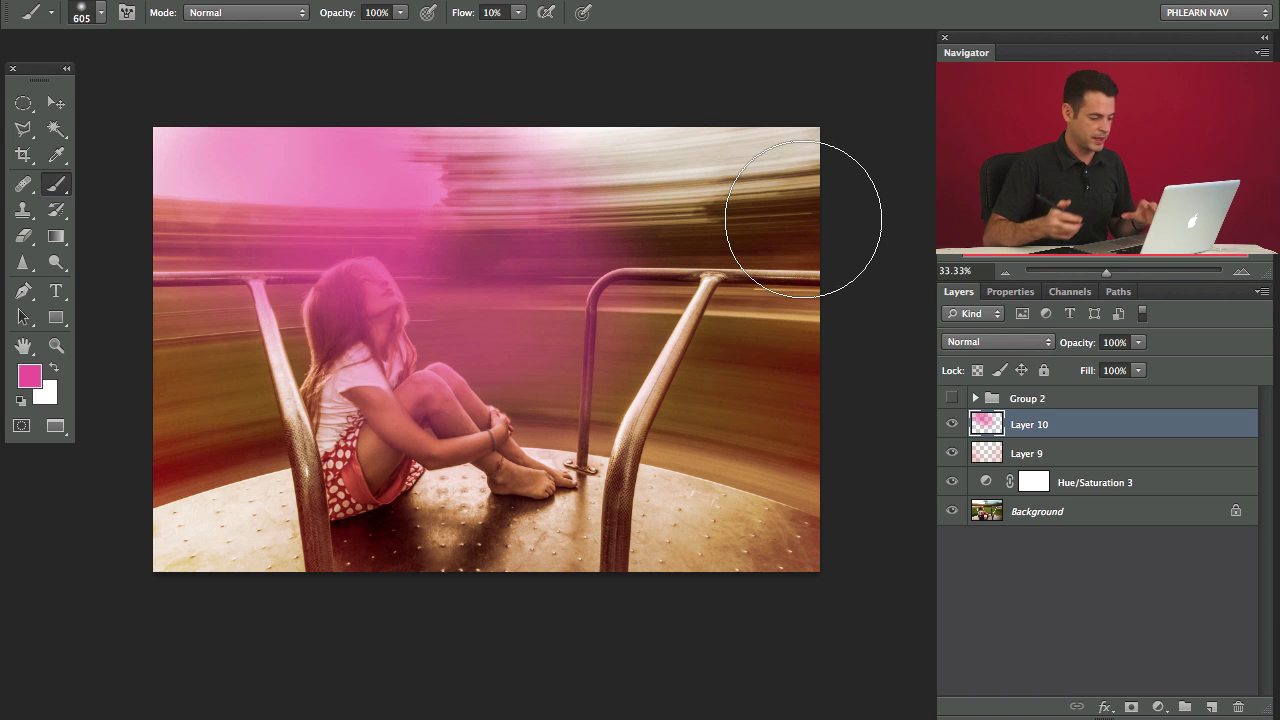
click(996, 345)
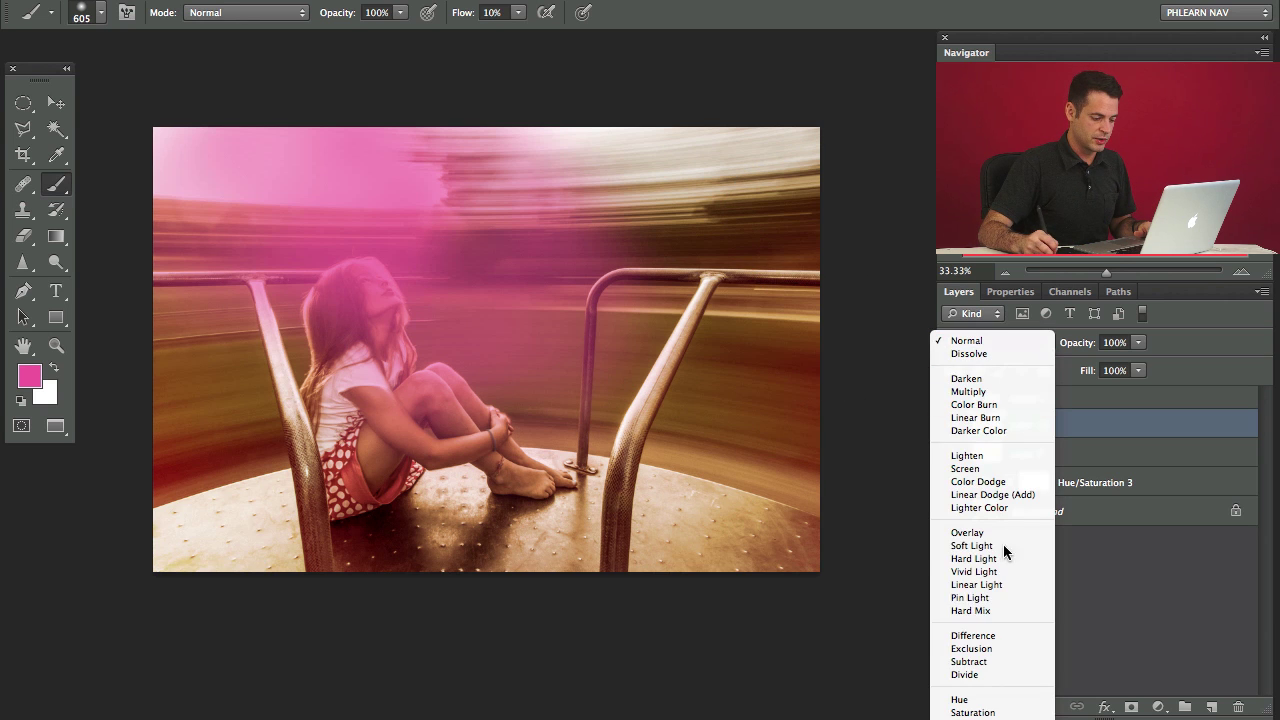
click(996, 482)
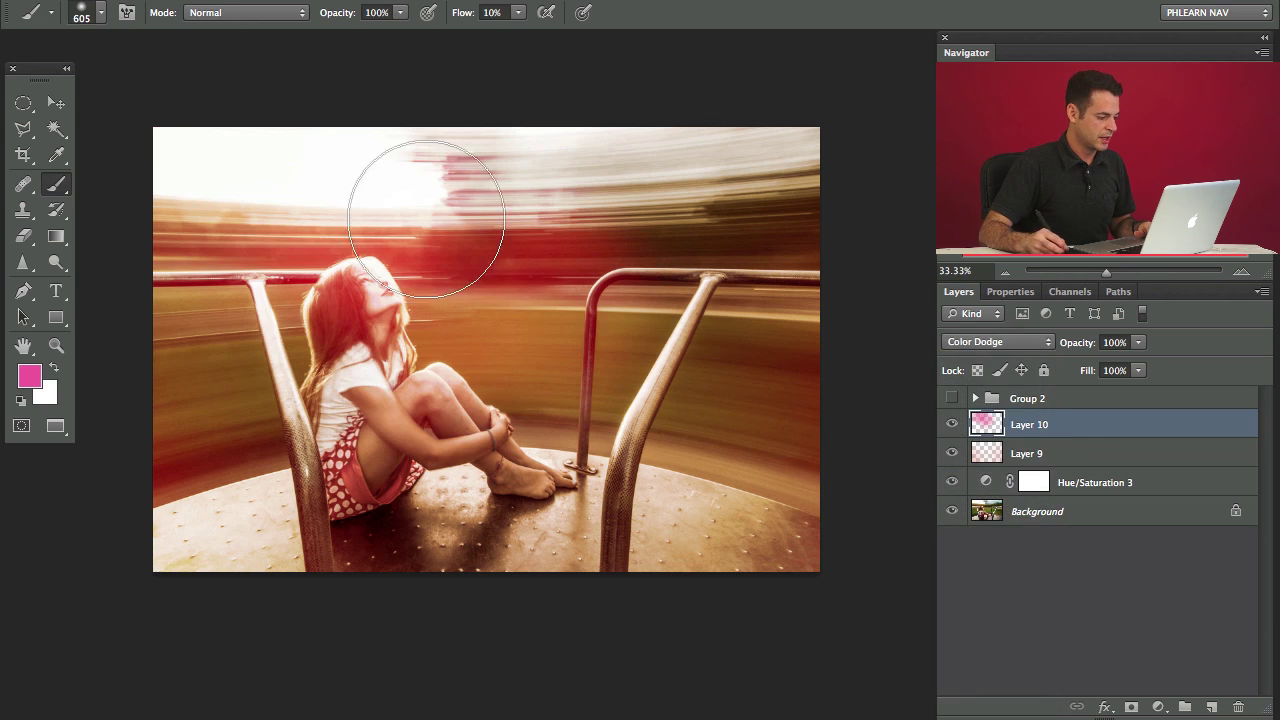
mouse_move(539, 290)
mouse_down()
mouse_move(529, 243)
mouse_move(657, 251)
mouse_move(509, 263)
mouse_move(620, 255)
mouse_up()
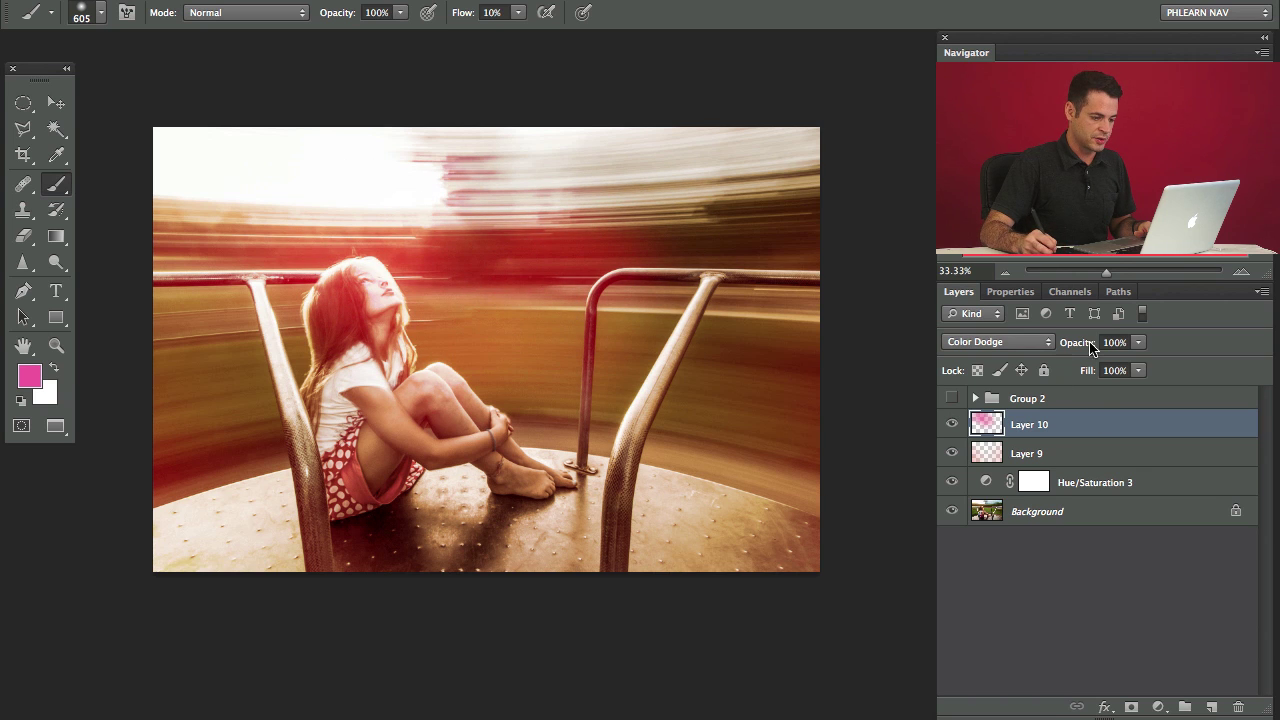
Reduce the new glow layer's opacity to 67%, shift its hue by +10 with Hue/Saturation, and check the effect
drag(1060, 347, 1055, 340)
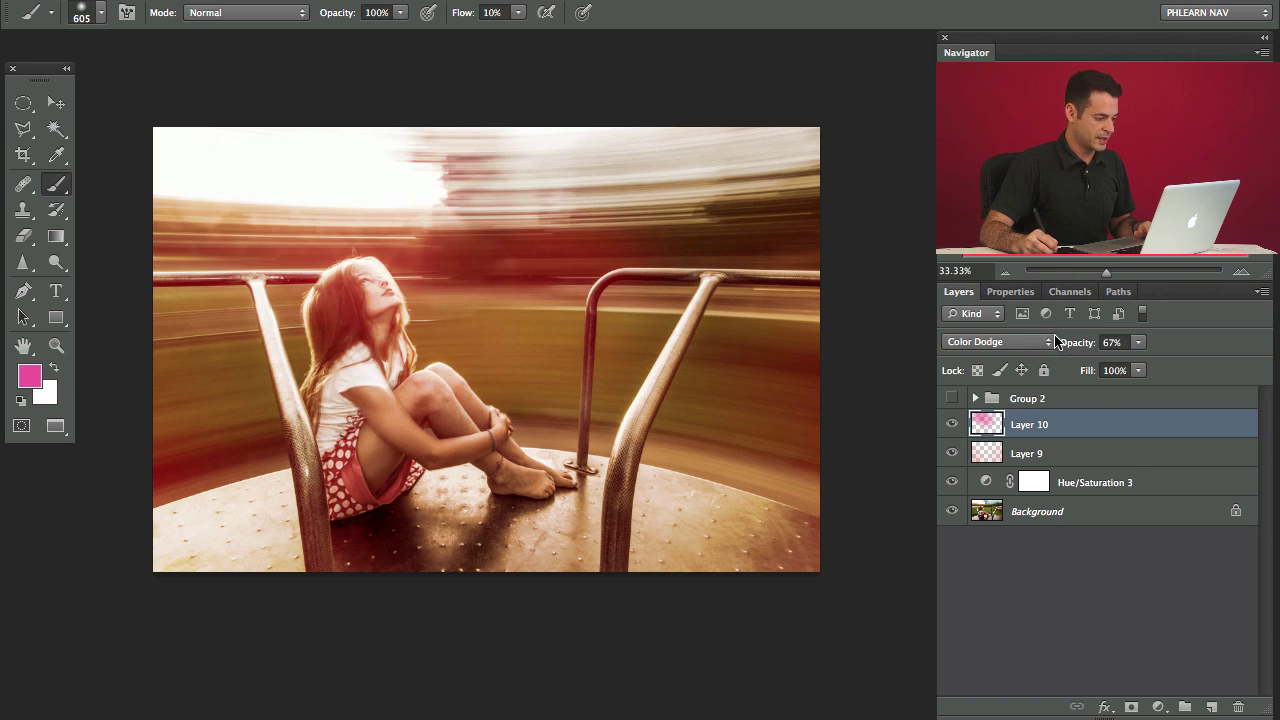
key(ctrl+u)
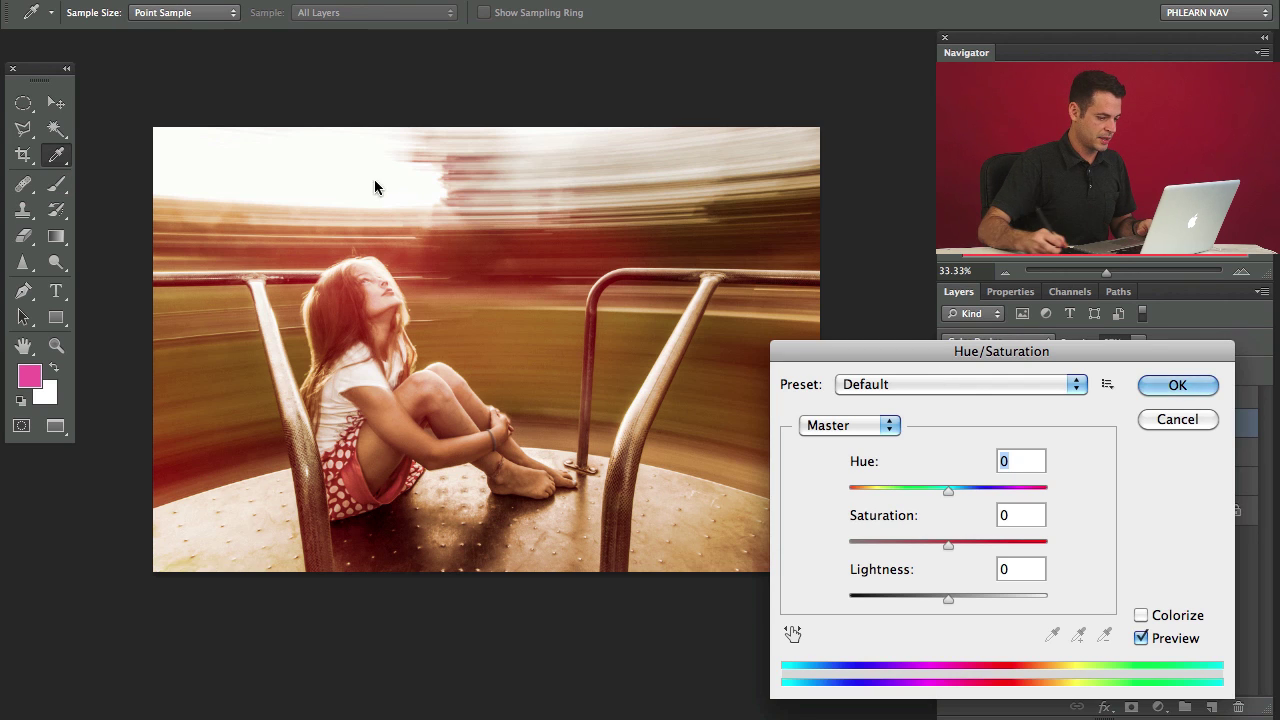
mouse_move(946, 494)
mouse_down()
mouse_move(934, 495)
mouse_move(956, 501)
mouse_up()
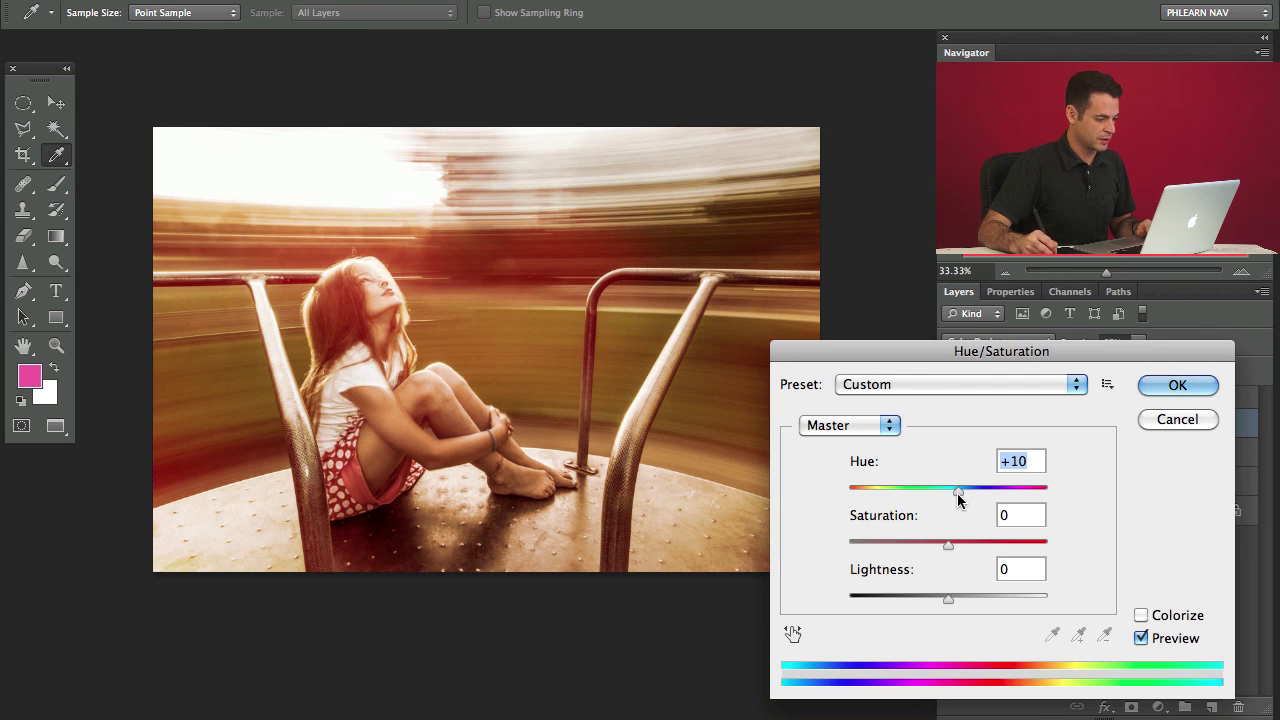
click(1147, 395)
click(953, 424)
click(954, 425)
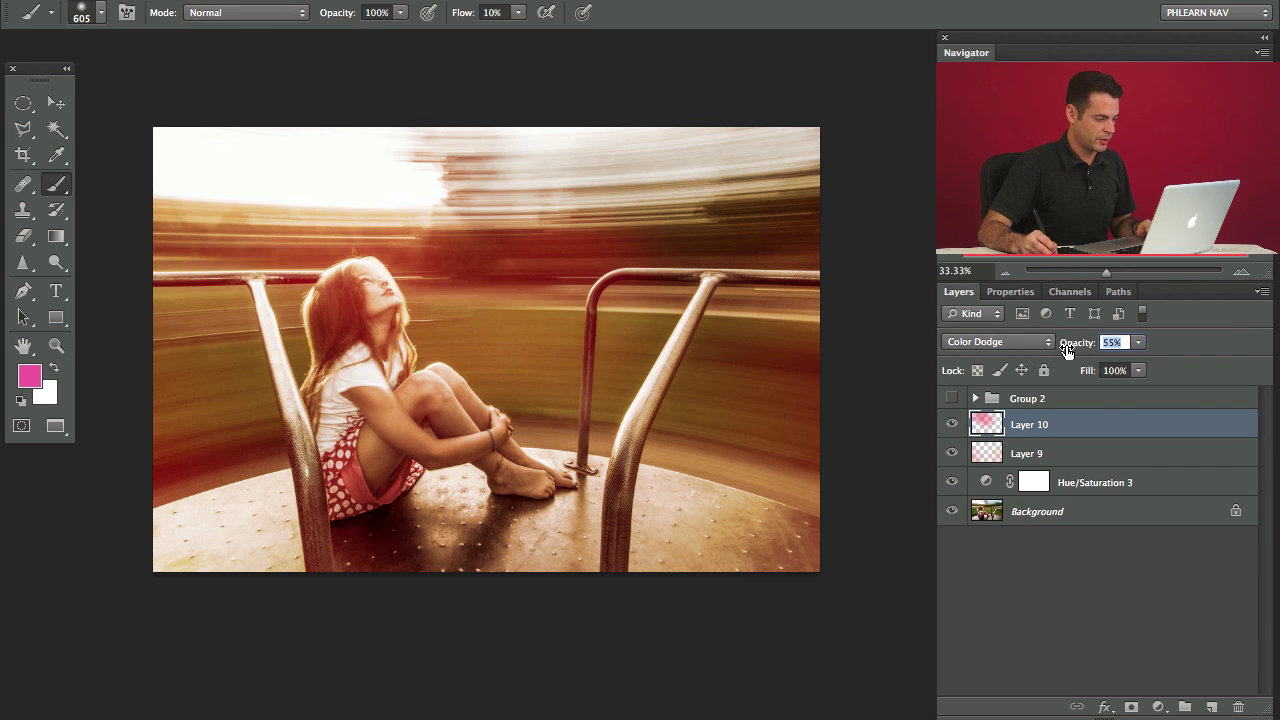
Lower the glow layer's opacity to 43% and softly erase the glow over the background beside the right rail at 10% flow
key(e)
mouse_move(571, 266)
mouse_down()
mouse_move(646, 286)
mouse_move(660, 271)
mouse_move(591, 337)
mouse_up()
key(shift+1)
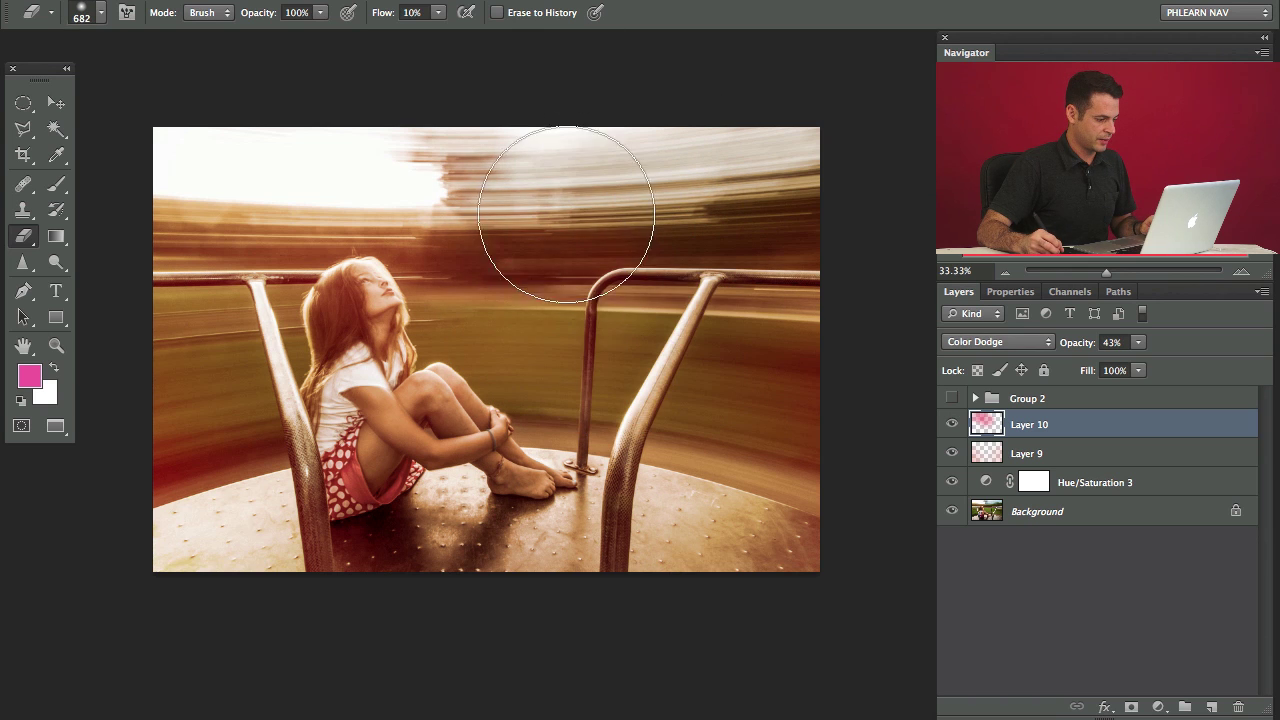
Compare the photo with and without the upper-left Color Dodge glow layer
click(952, 424)
click(952, 424)
click(952, 424)
click(952, 424)
click(952, 424)
click(952, 424)
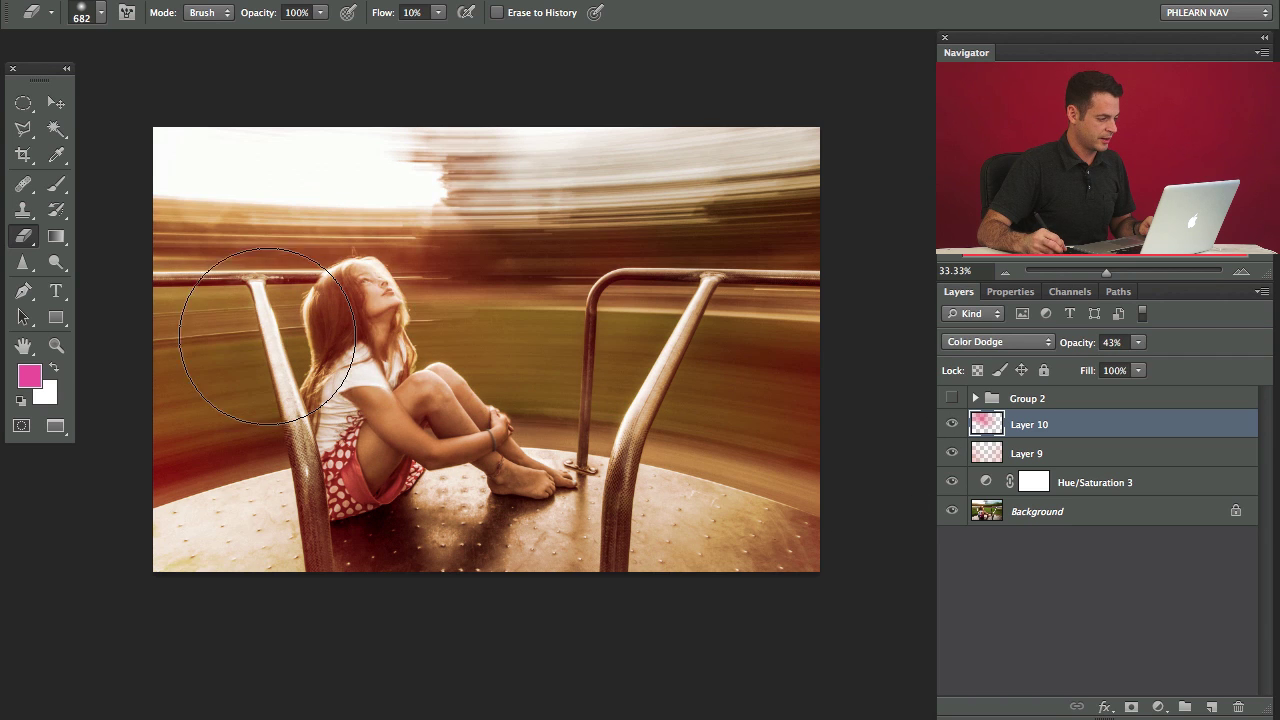
click(952, 424)
click(952, 424)
click(952, 424)
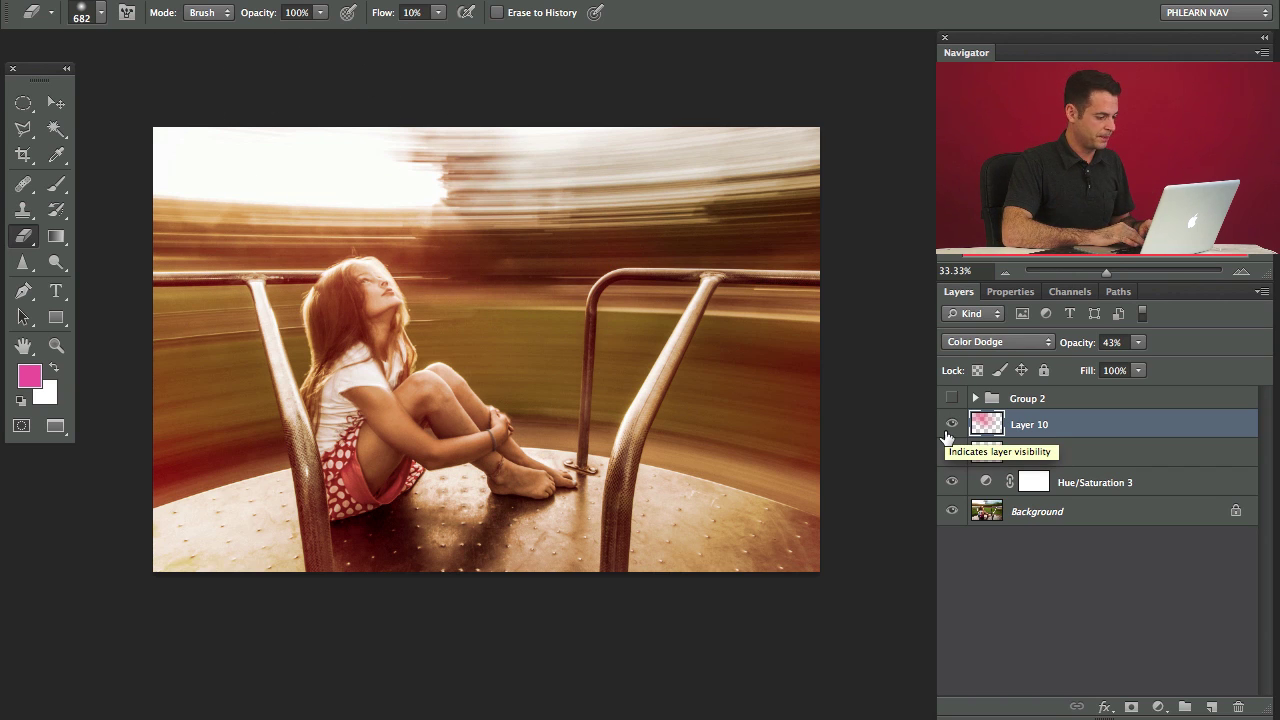
Add a new layer on top of the glow layers and fill it with black
key(super+alt+shift+n)
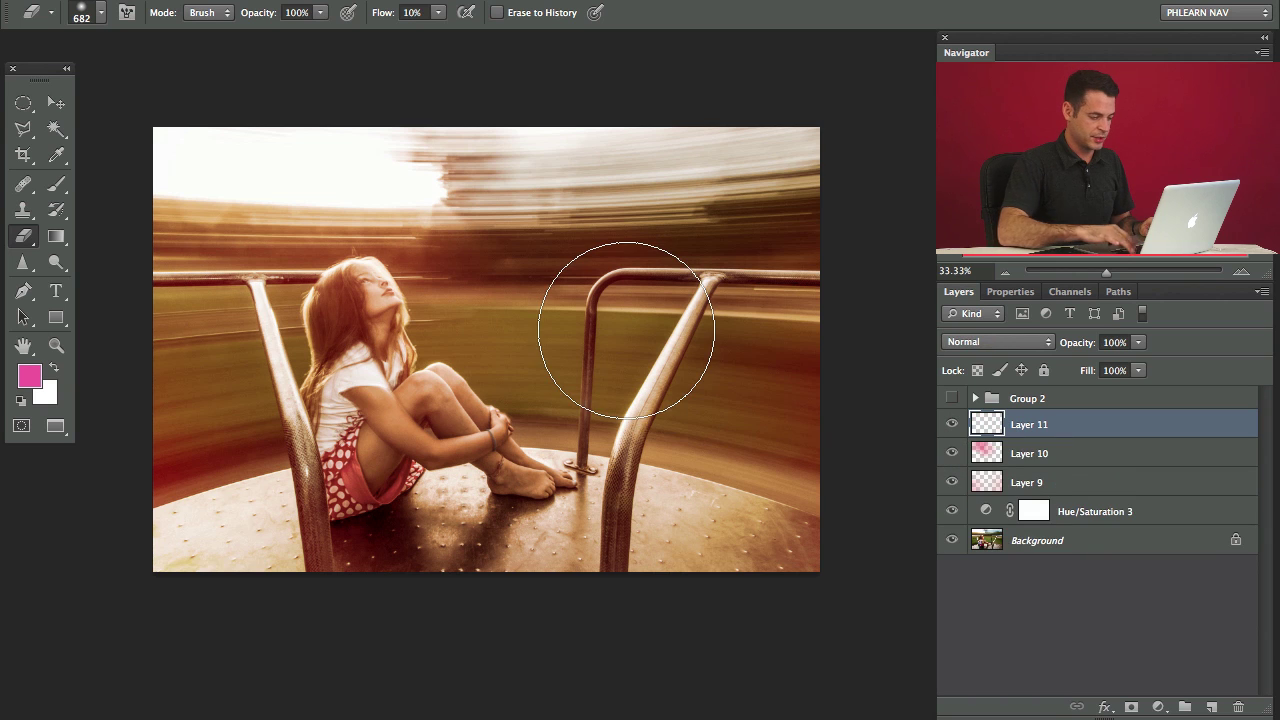
key(shift+BackSpace)
click(610, 286)
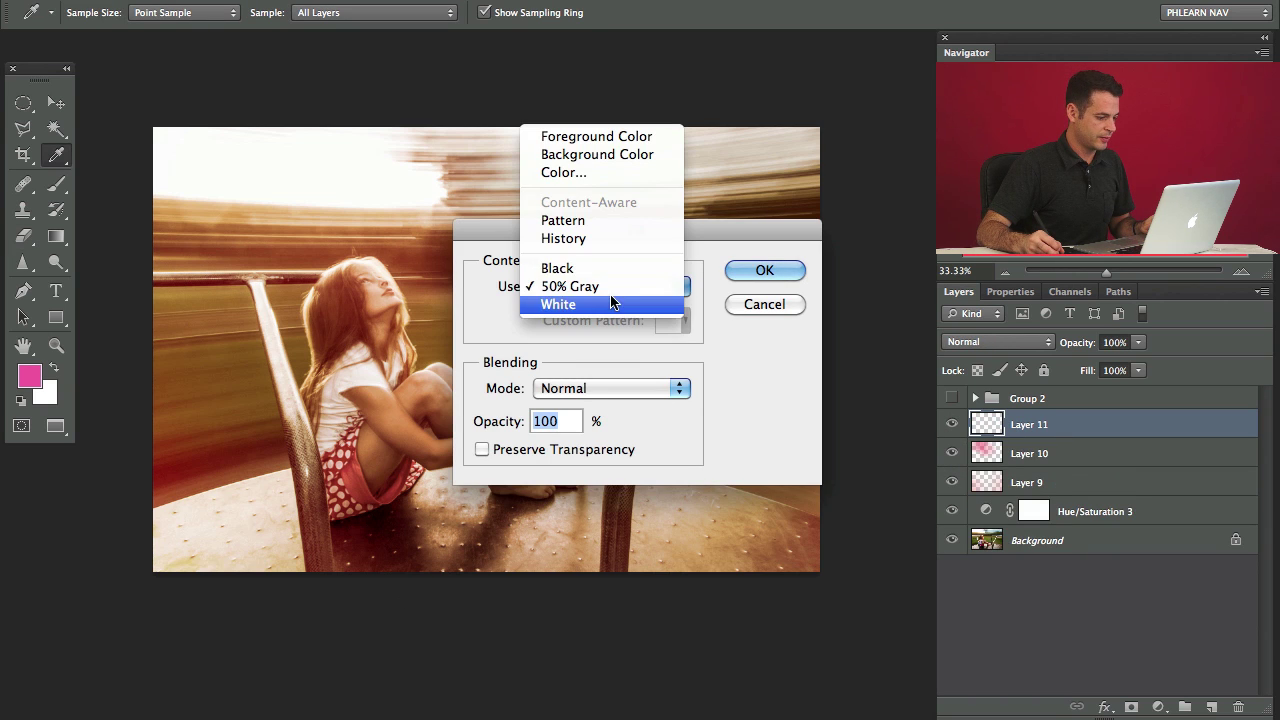
click(614, 271)
click(765, 271)
key(e)
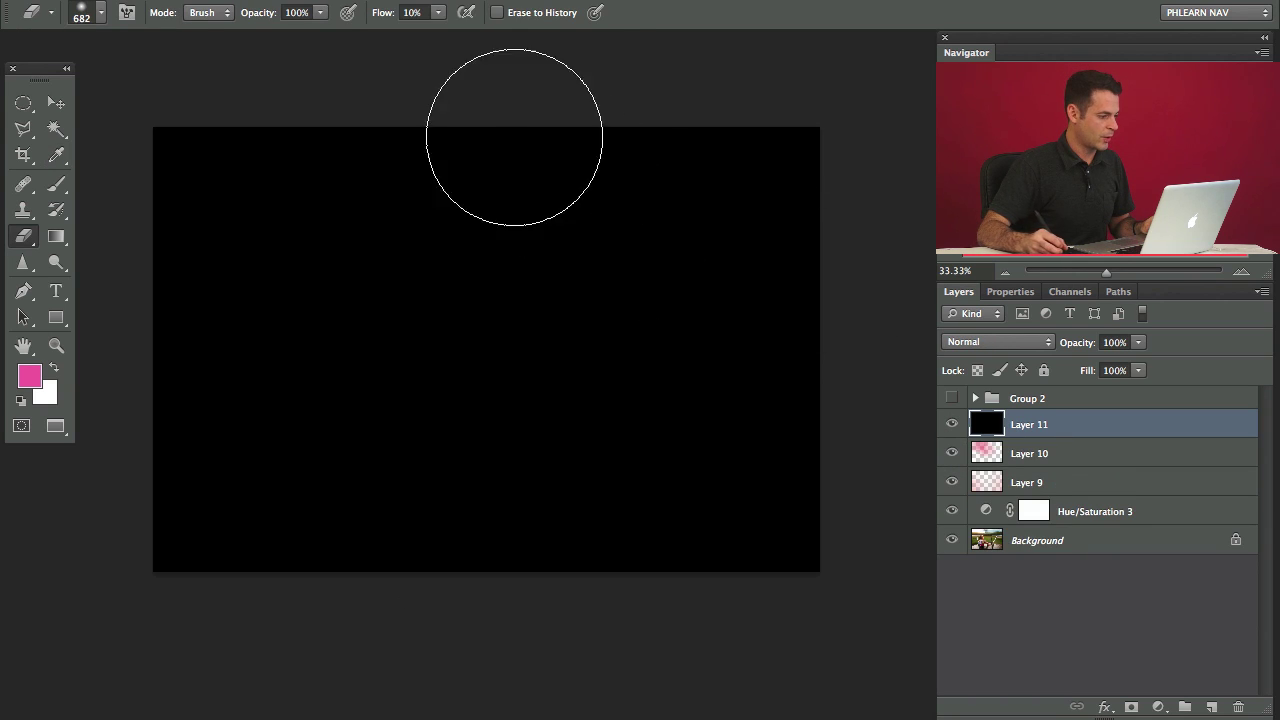
Render a 50-300mm Zoom lens flare at 157% brightness in the upper-left corner of the black layer
click(480, 0)
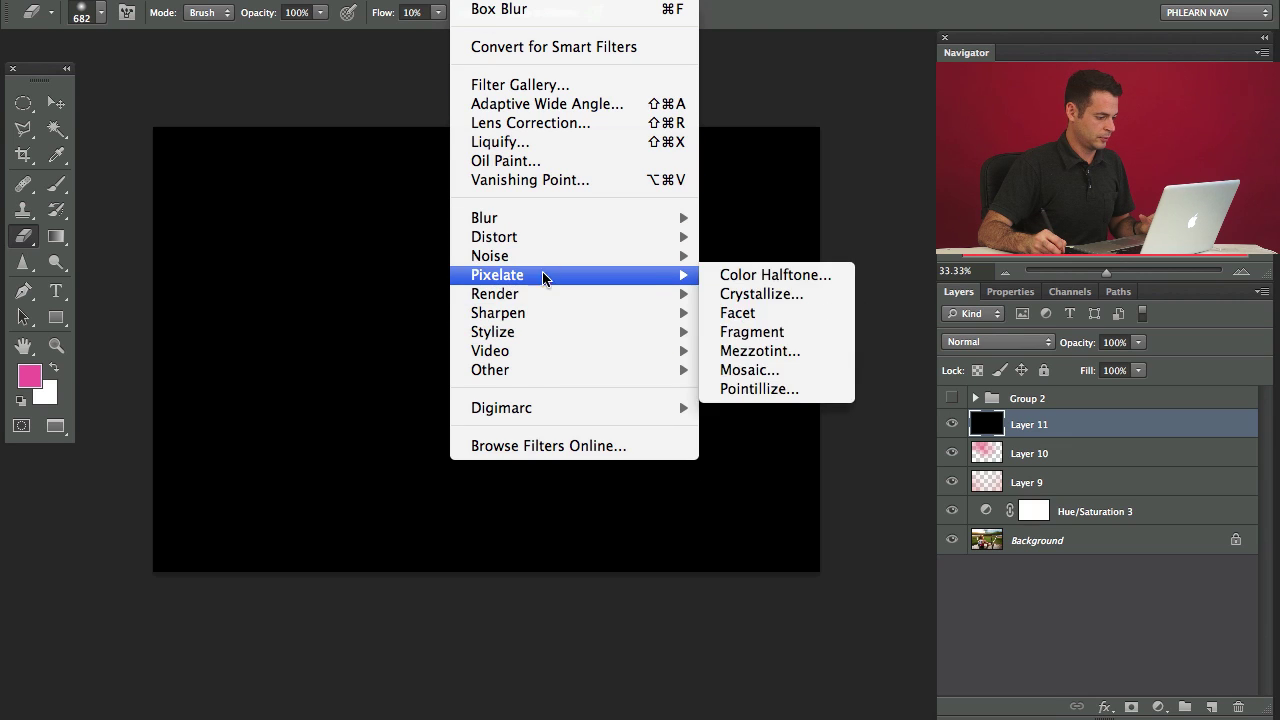
mouse_move(543, 292)
click(784, 350)
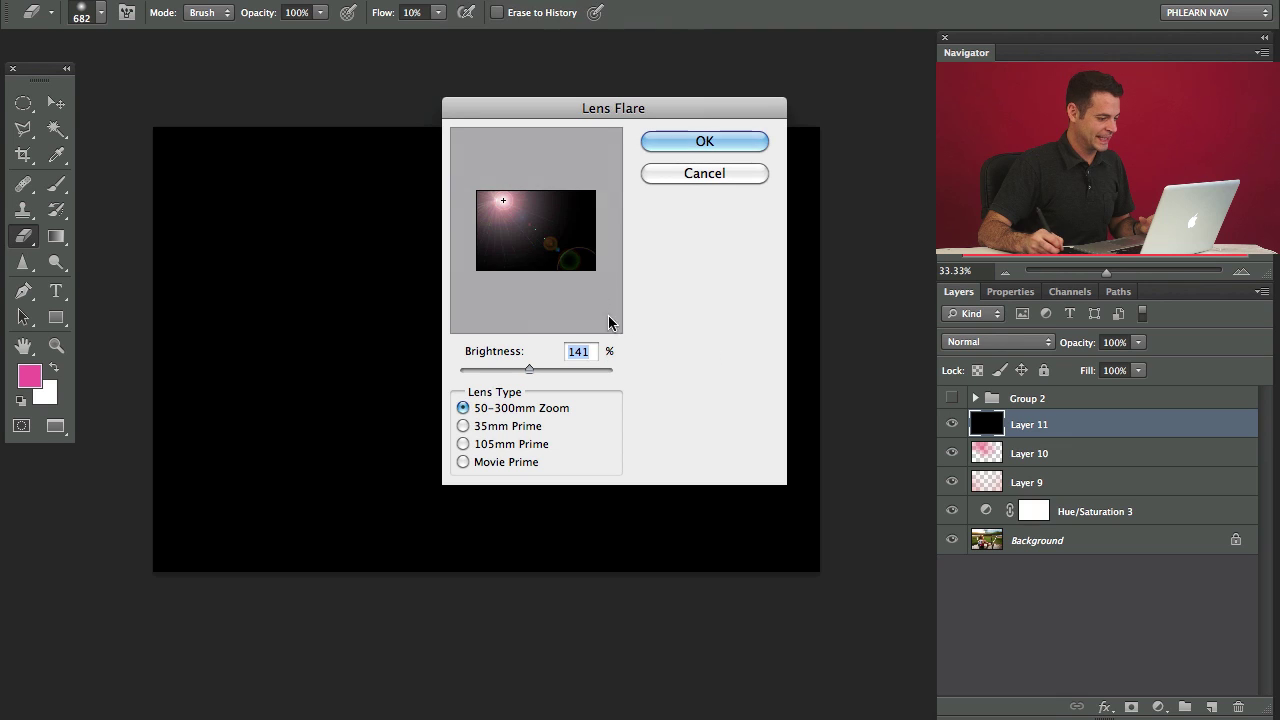
click(488, 199)
drag(533, 372, 537, 369)
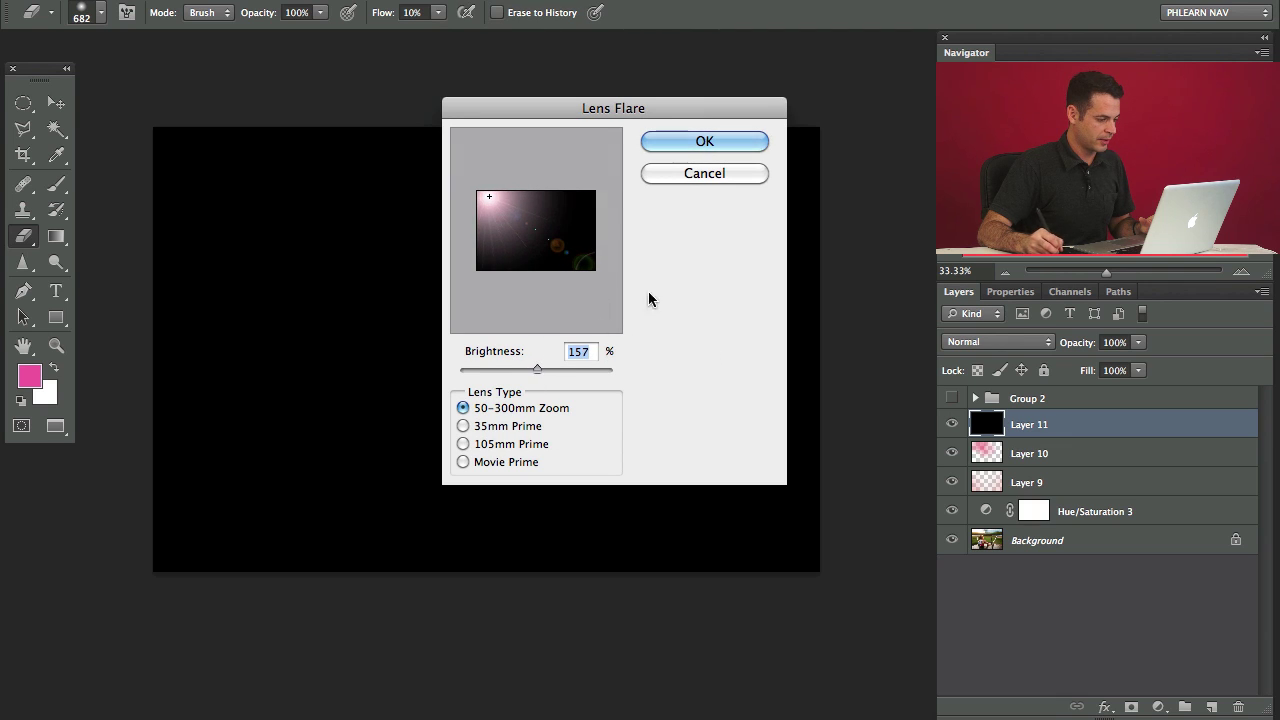
click(744, 140)
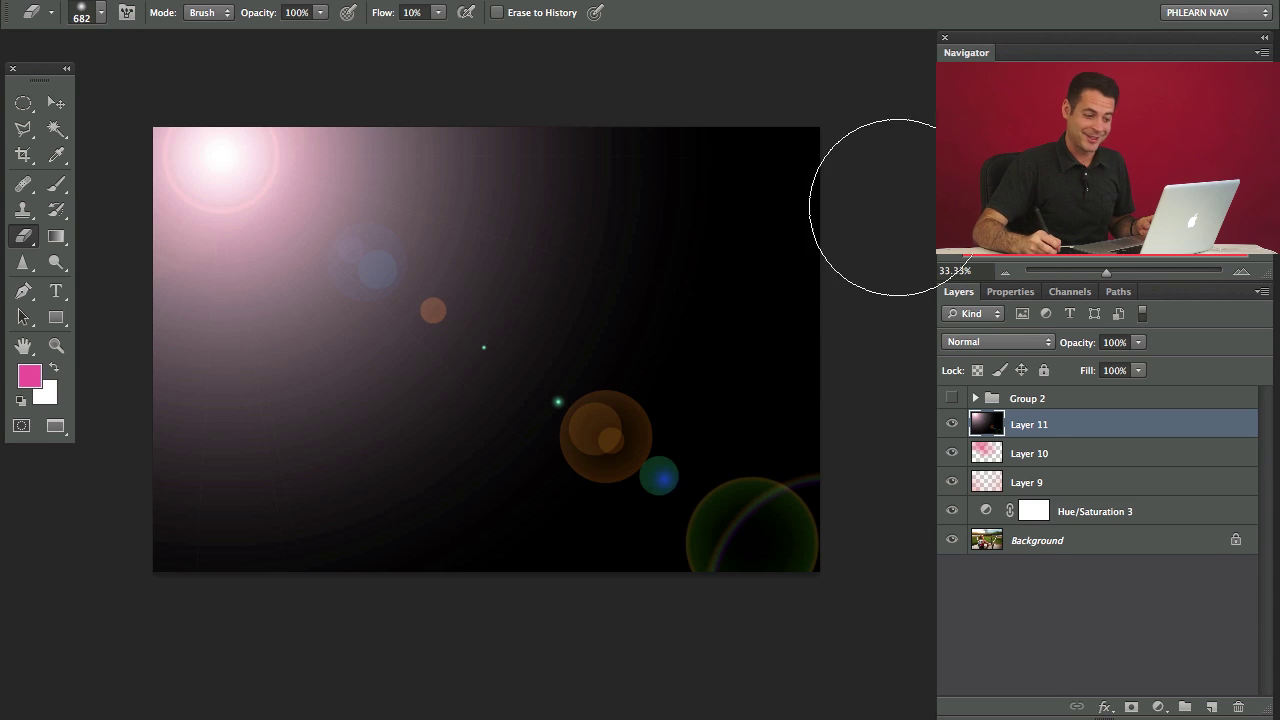
Set the lens flare layer's blend mode to Screen and compare the photo with and without the flare
click(975, 342)
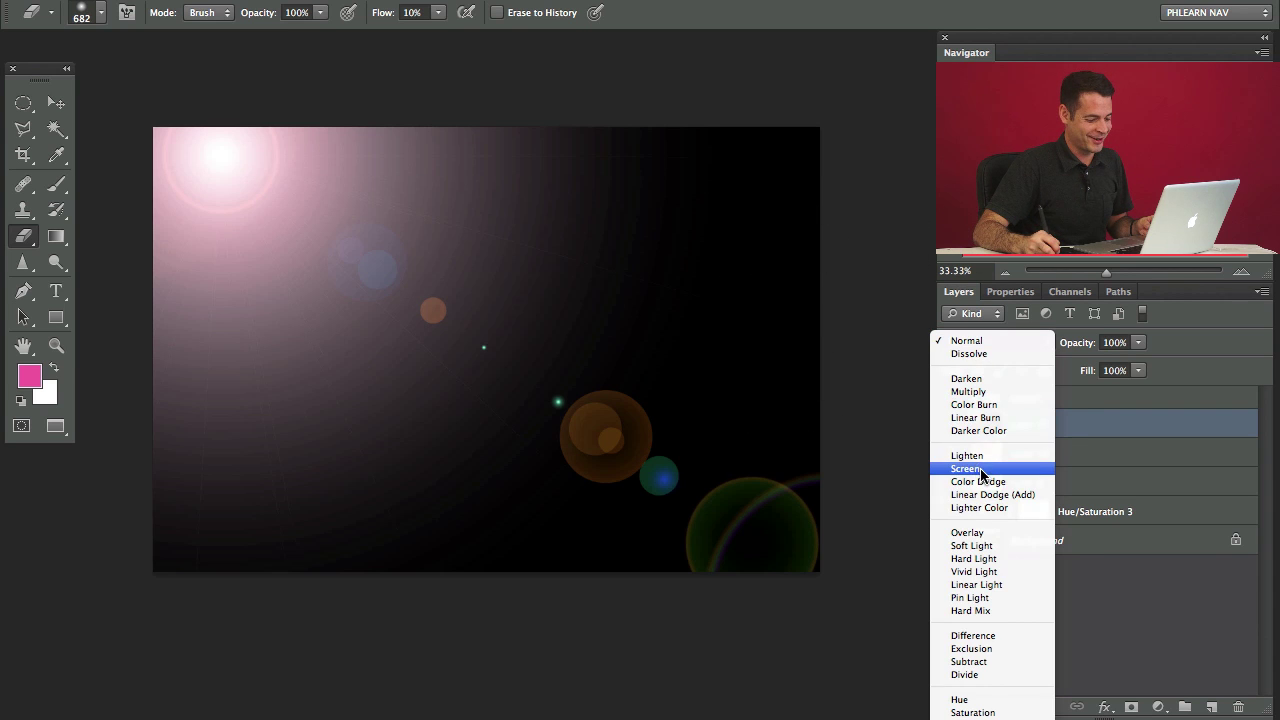
click(1122, 490)
key(shift+alt+s)
click(951, 428)
click(951, 428)
click(951, 428)
click(951, 428)
click(951, 428)
click(951, 428)
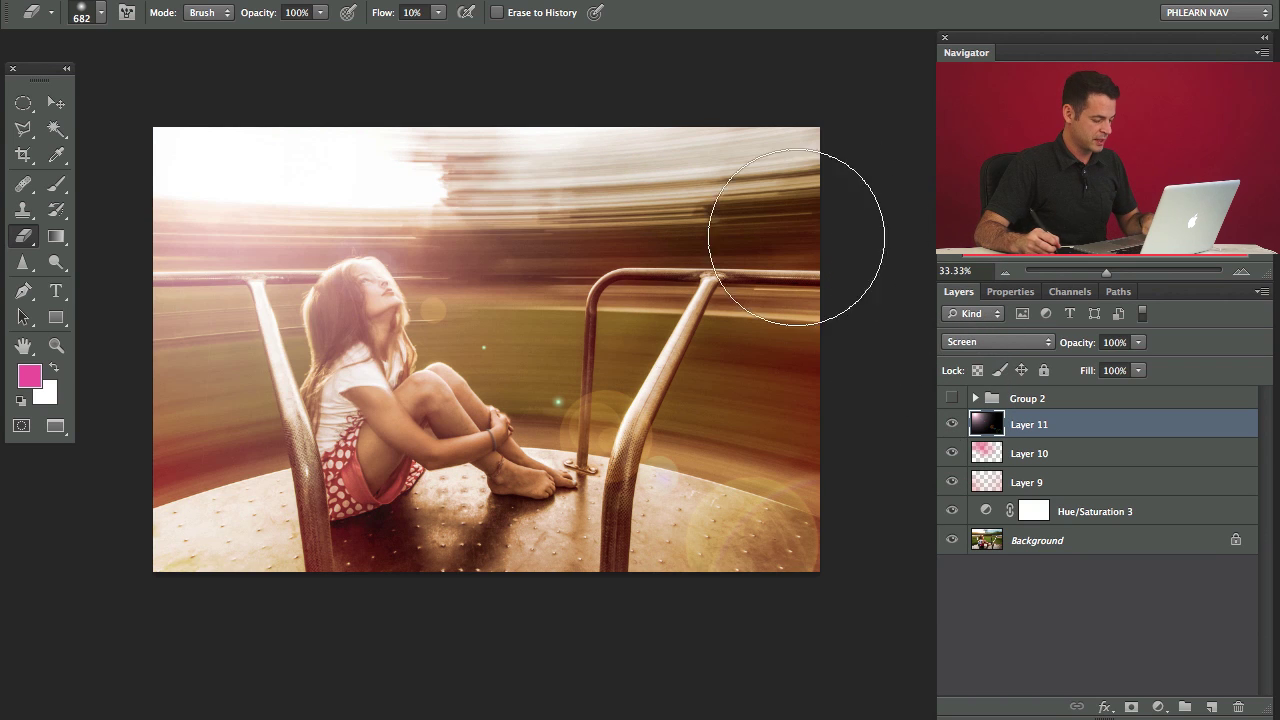
Scale the lens flare layer up to about 125% and shift it to the right over the photo
key(ctrl+t)
mouse_move(837, 588)
mouse_down()
mouse_move(686, 694)
mouse_move(837, 580)
mouse_move(862, 476)
mouse_move(808, 600)
mouse_move(826, 540)
mouse_up()
key(Return)
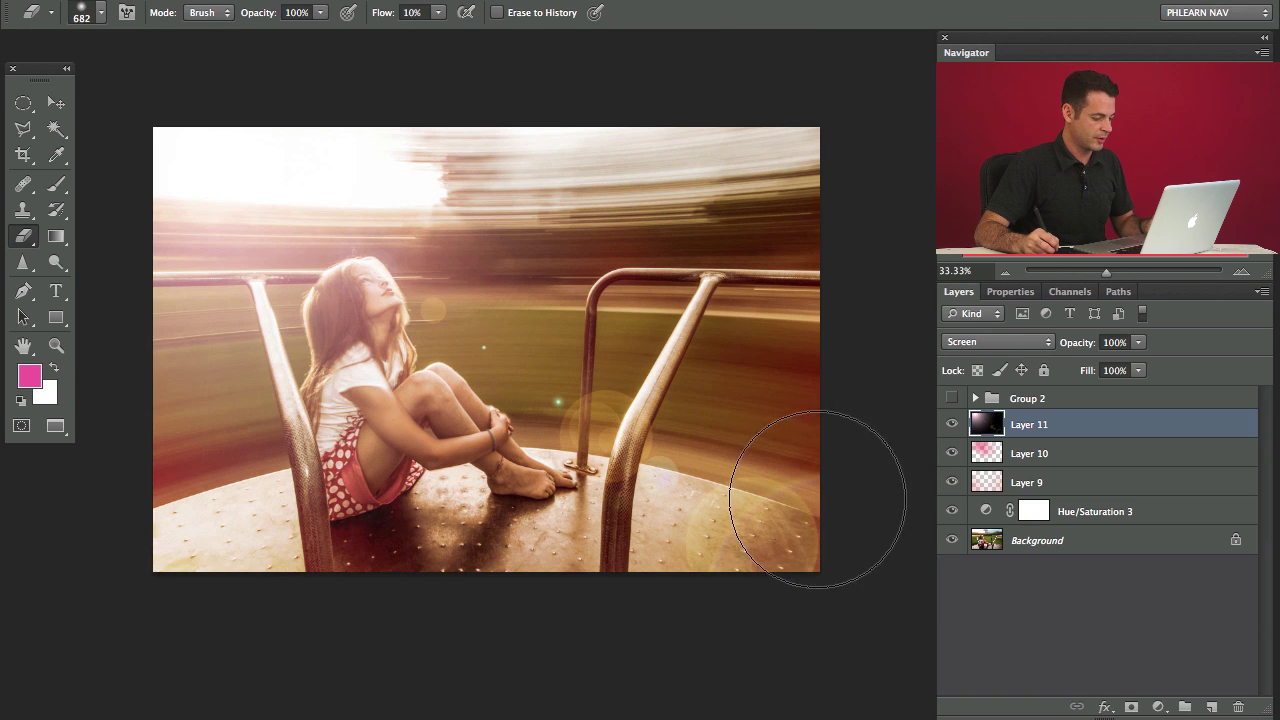
key(ctrl+t)
drag(816, 573, 903, 623)
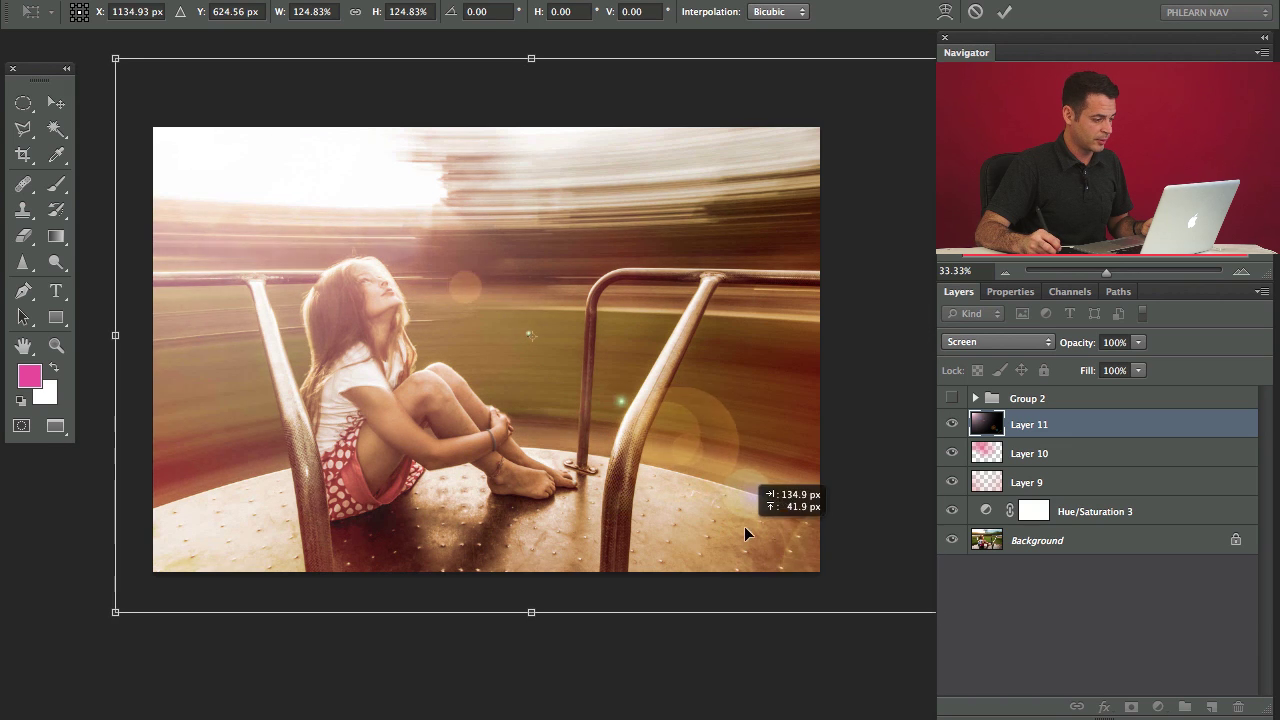
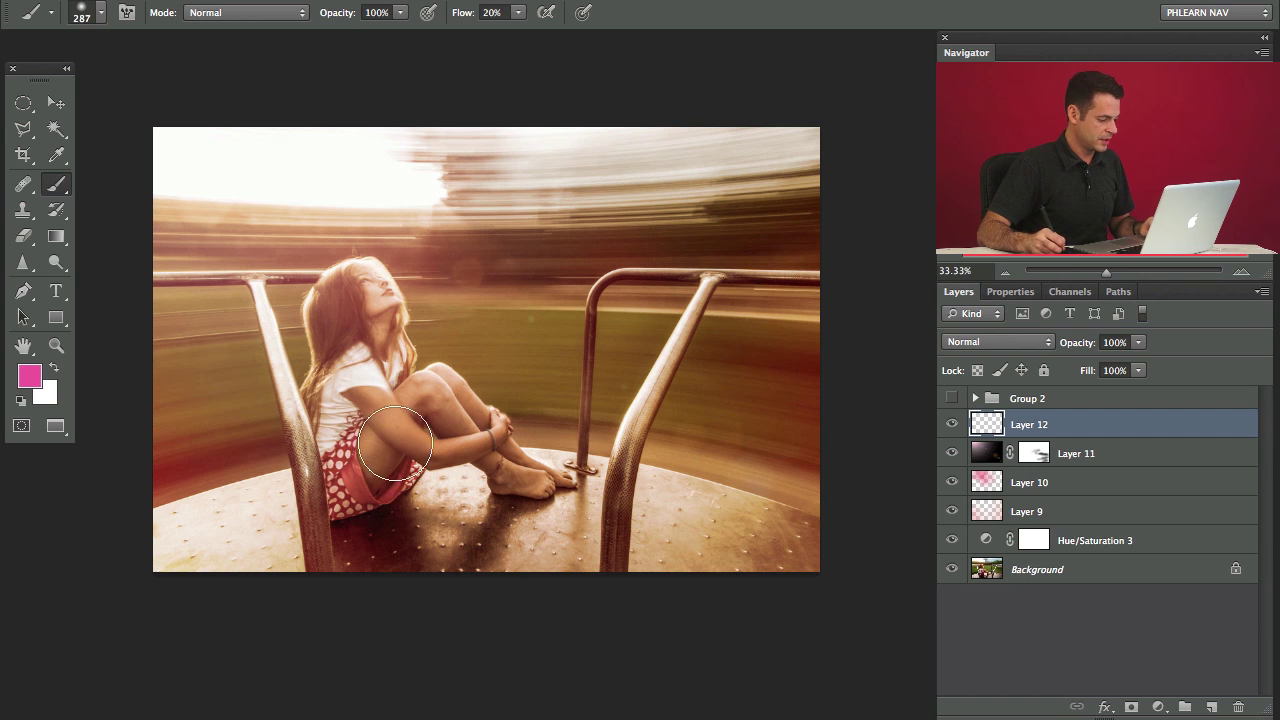
Sample a dark brown near the girl's feet, fill the empty top layer with it, and set its blend mode to Lighten
alt+click(527, 500)
drag(527, 500, 533, 494)
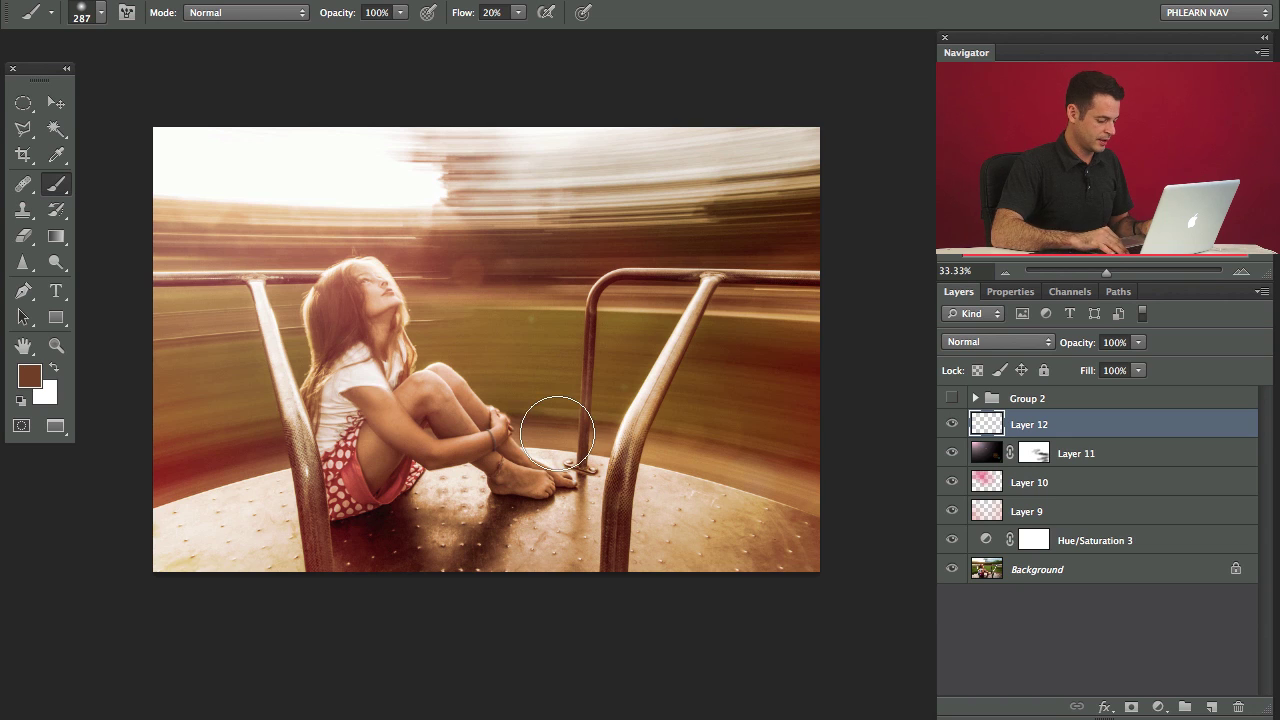
key(alt+BackSpace)
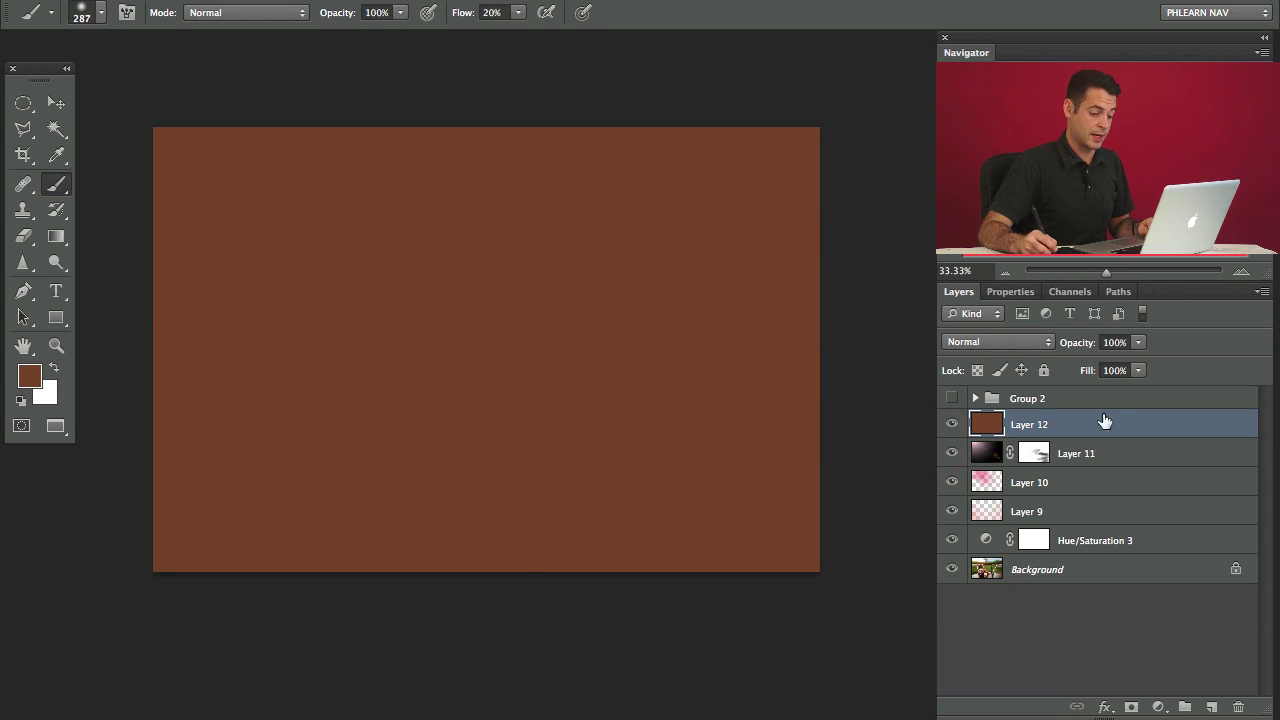
click(1030, 340)
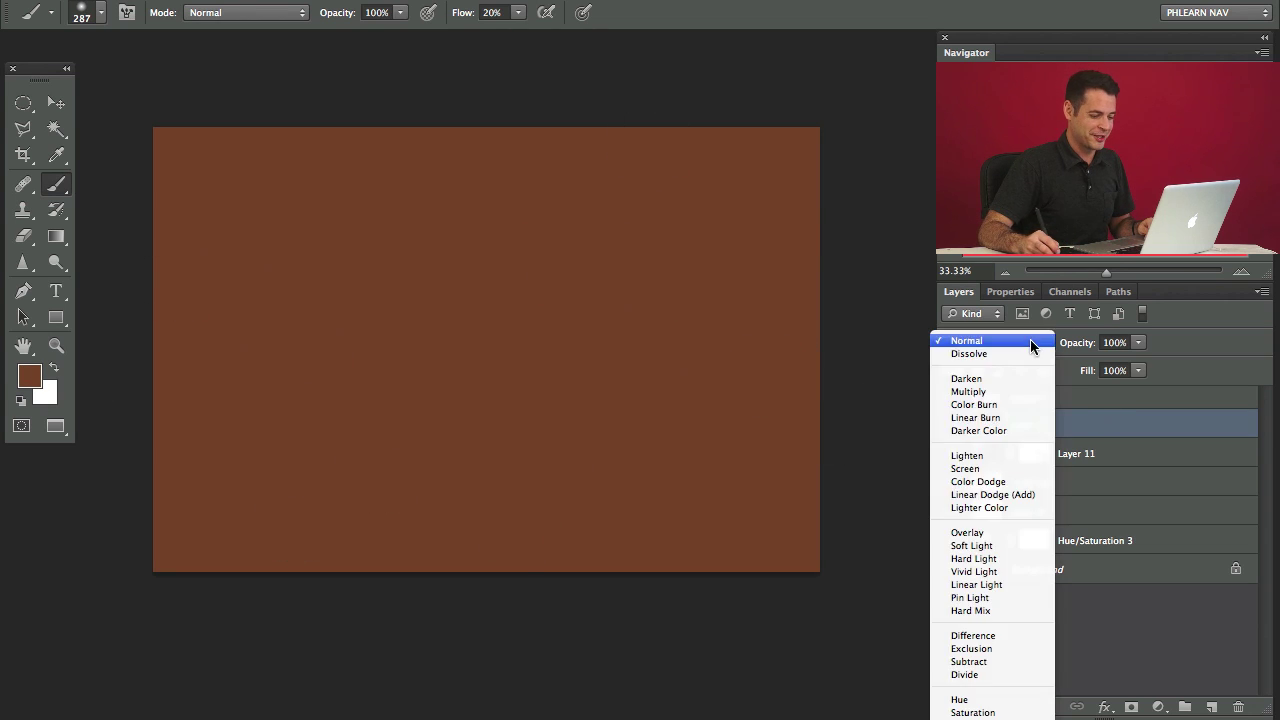
click(1020, 451)
Compare the photo's shadows with and without the brown Lighten layer
click(951, 425)
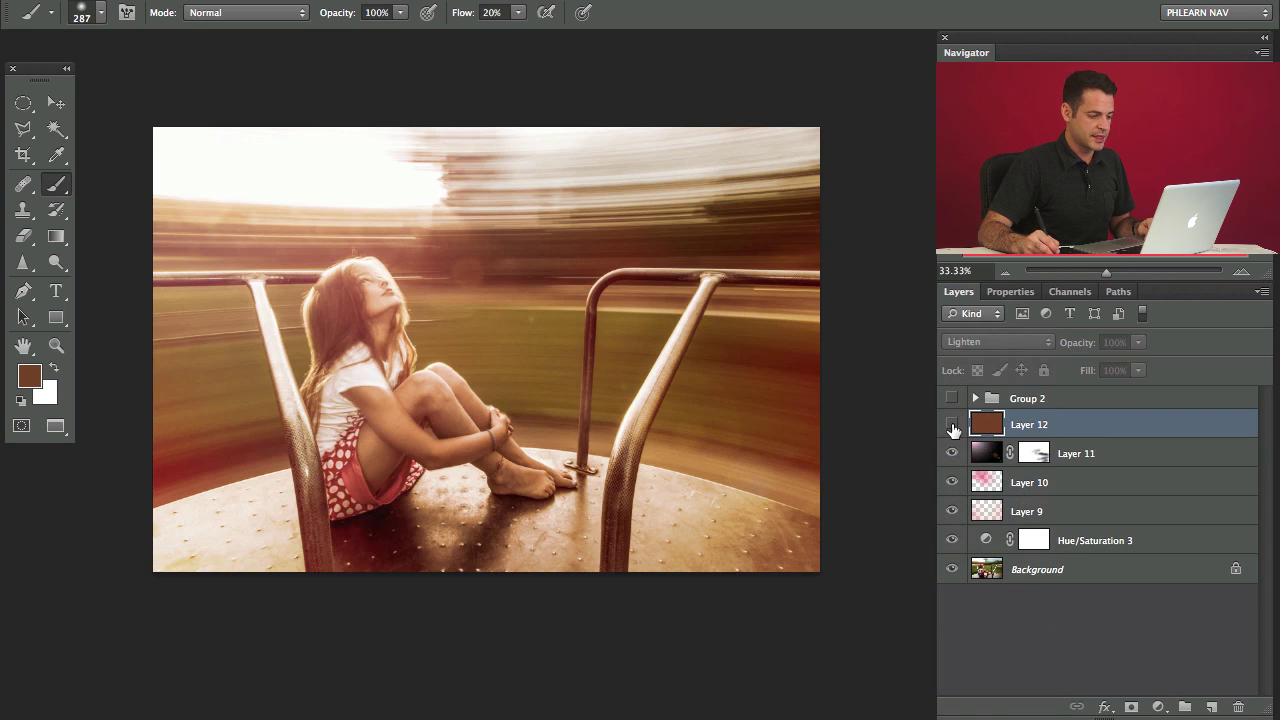
click(951, 425)
click(951, 425)
click(951, 425)
click(951, 425)
click(951, 425)
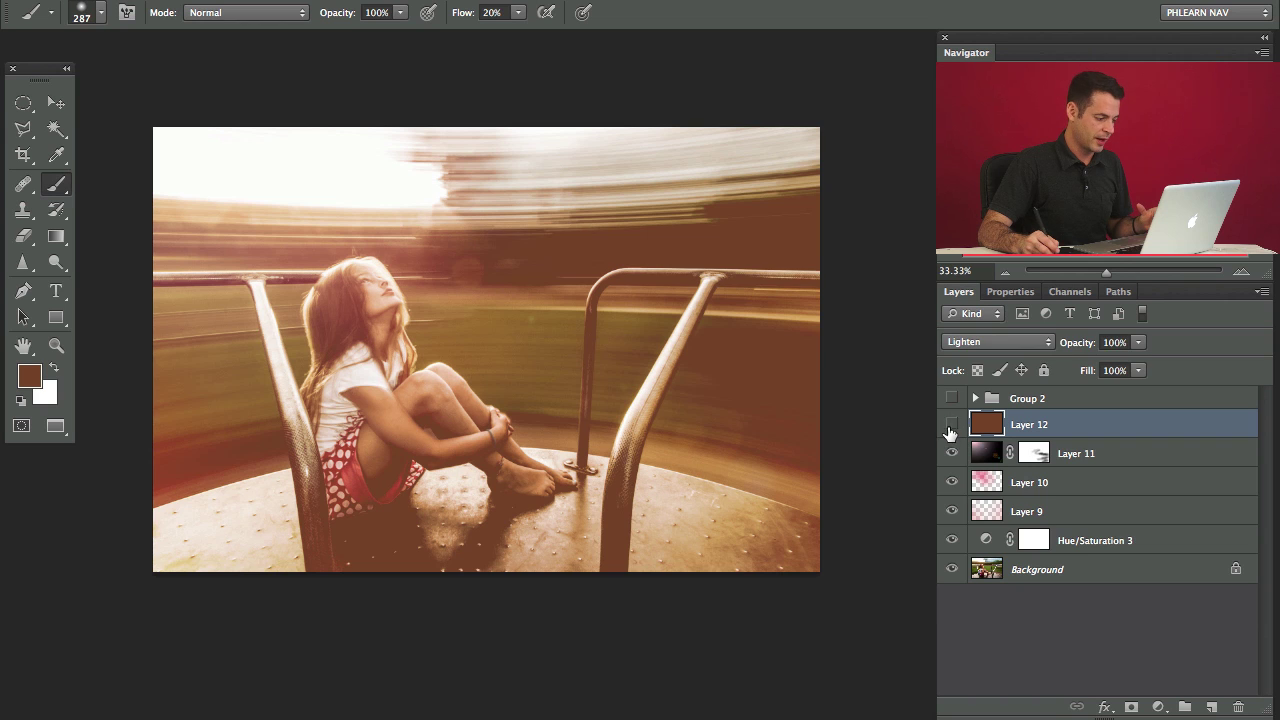
click(951, 428)
click(951, 428)
click(952, 430)
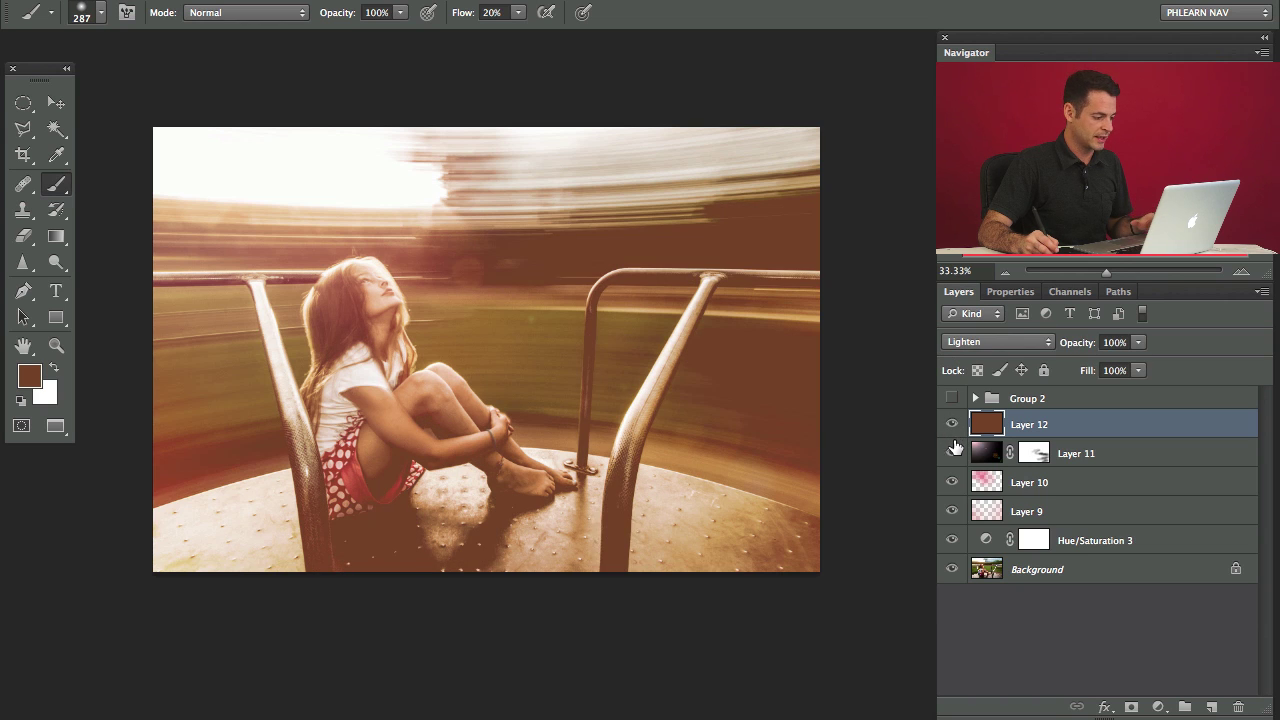
Reduce the brown Lighten layer's opacity to 20% and compare the photo with and without it
key(v)
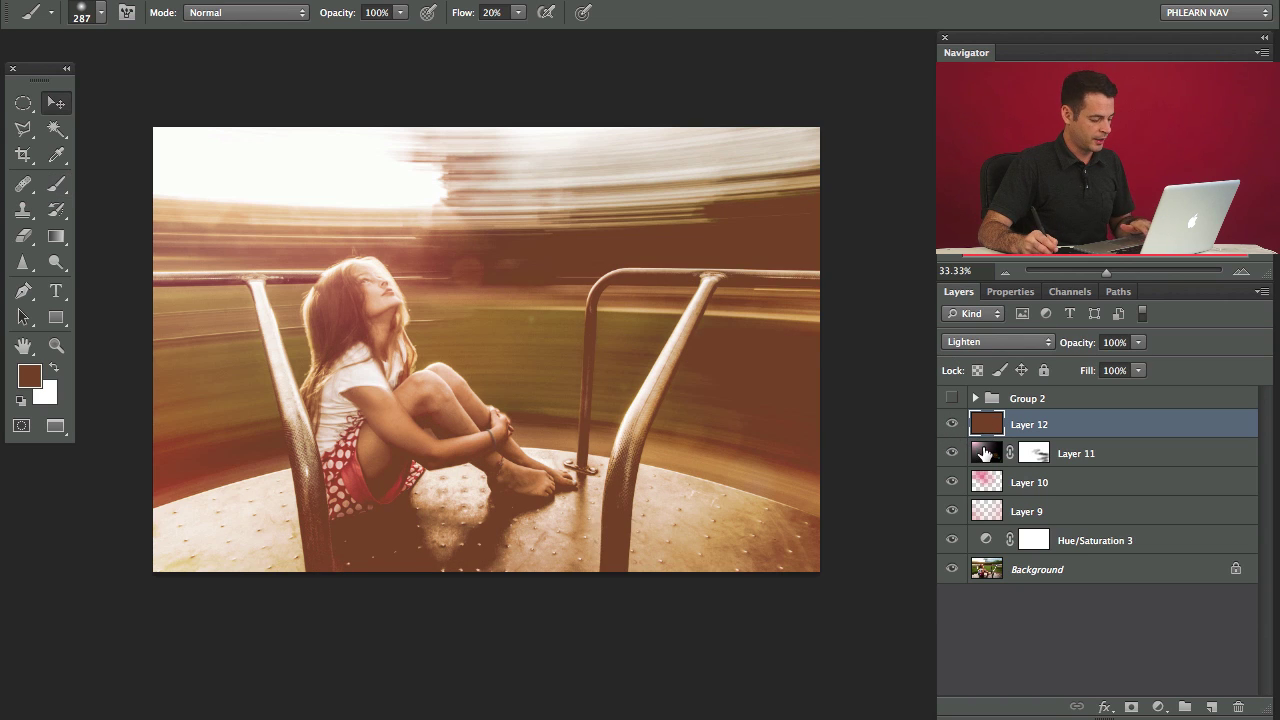
key(2)
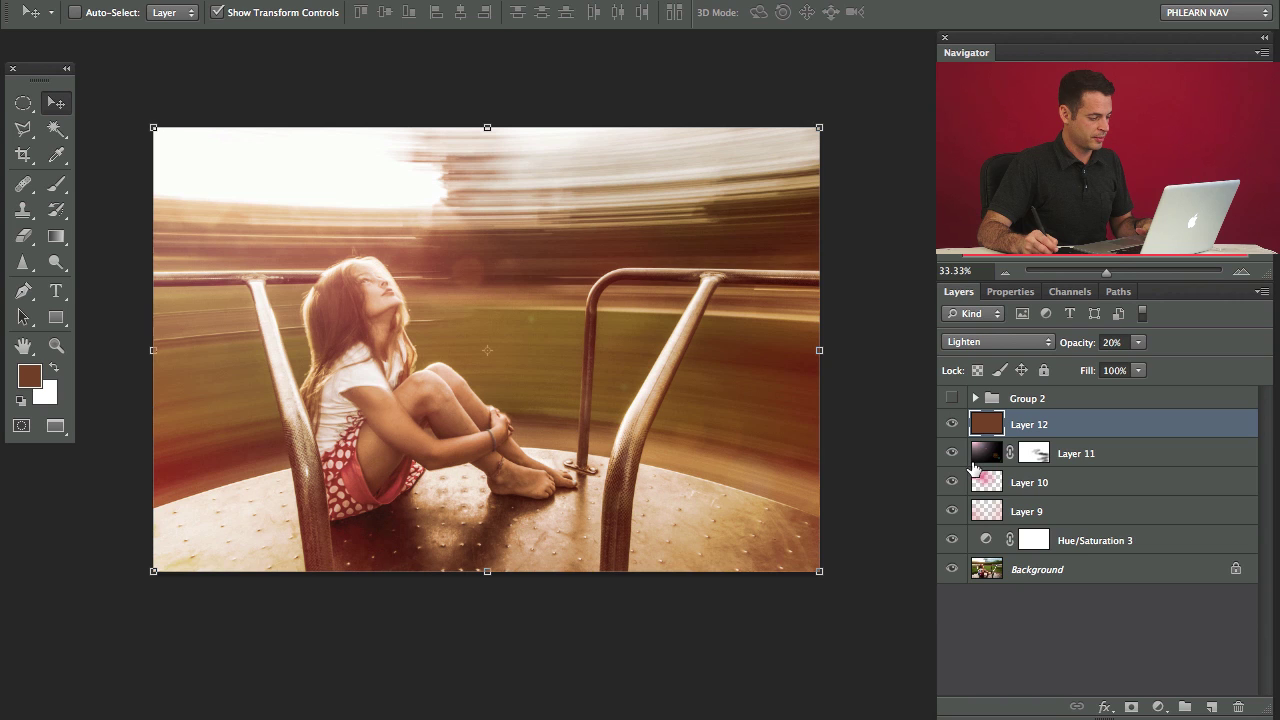
click(951, 427)
click(951, 427)
click(951, 427)
click(951, 427)
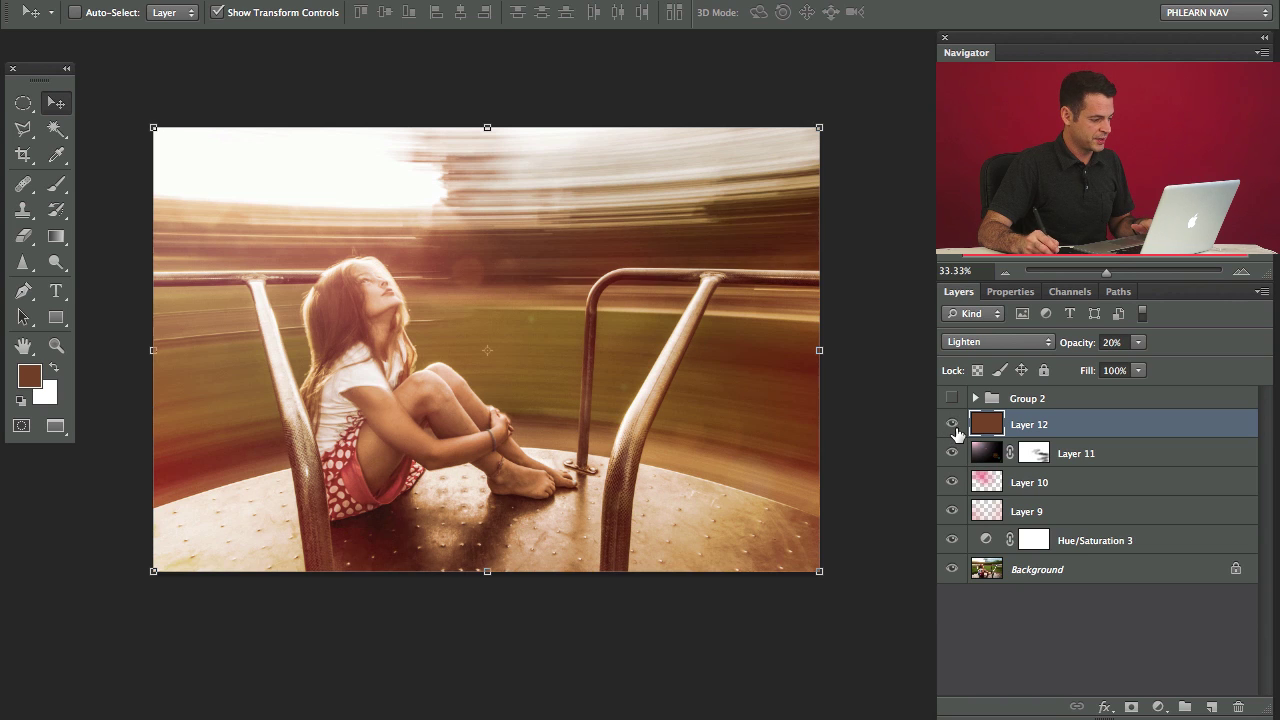
click(952, 430)
click(952, 432)
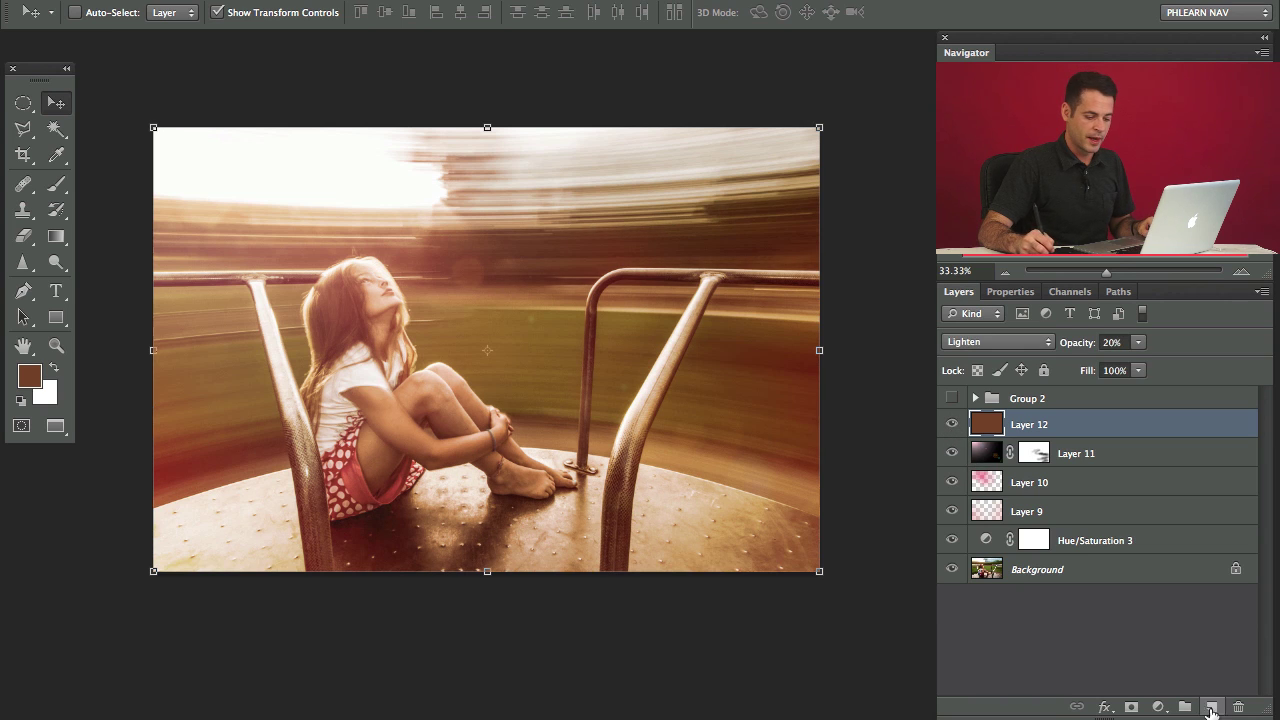
Add a Levels adjustment layer above the brown layer and set its Blue channel output levels to 15 and 185
click(1158, 707)
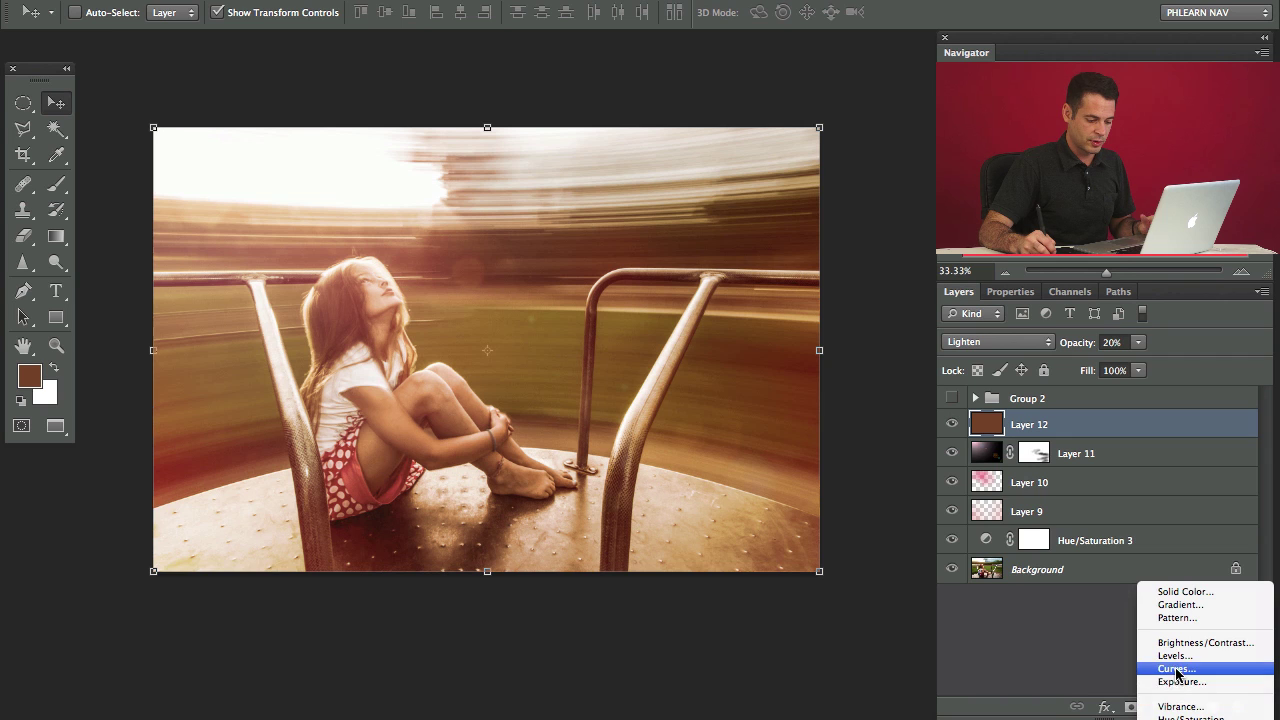
click(1176, 656)
click(1021, 388)
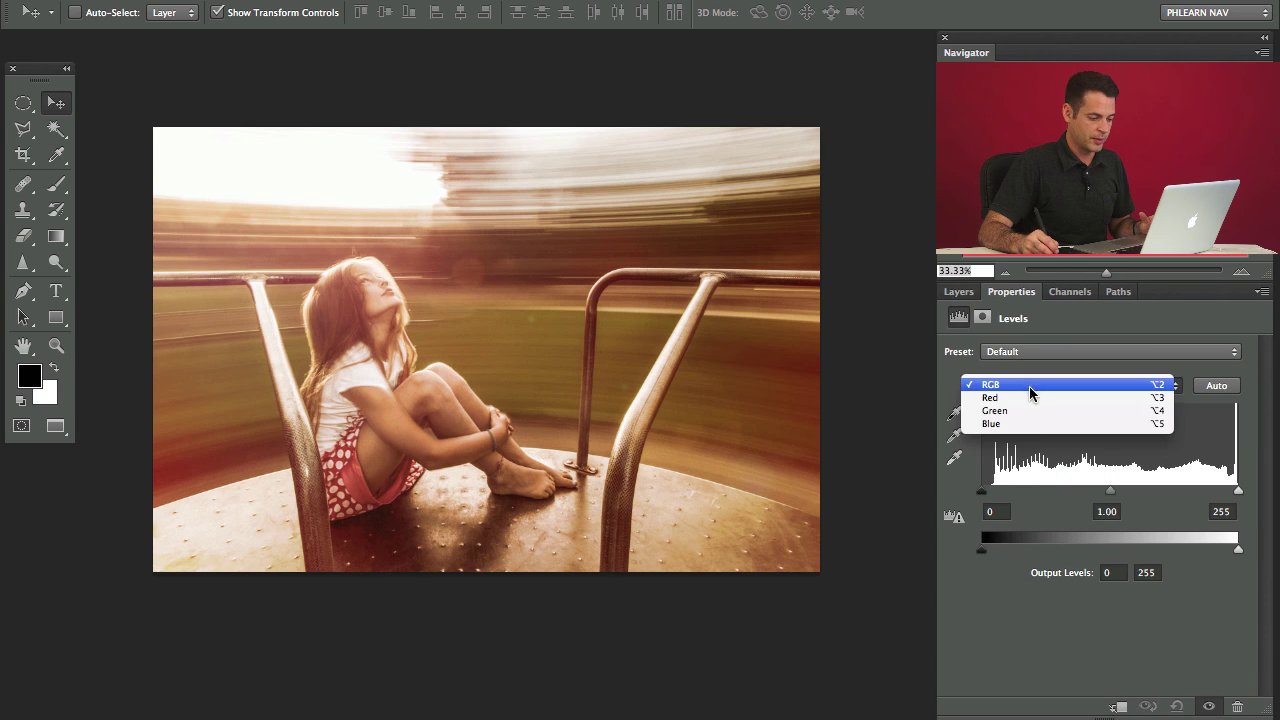
click(1028, 428)
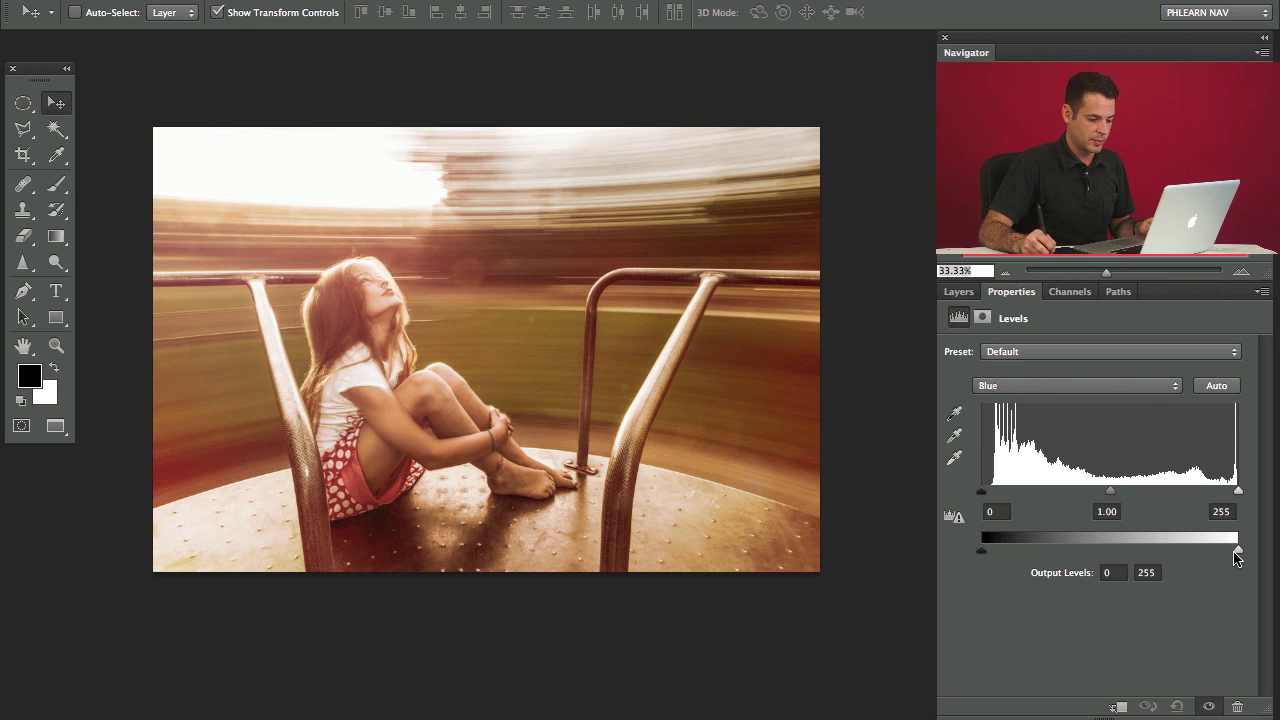
drag(1237, 547, 1226, 548)
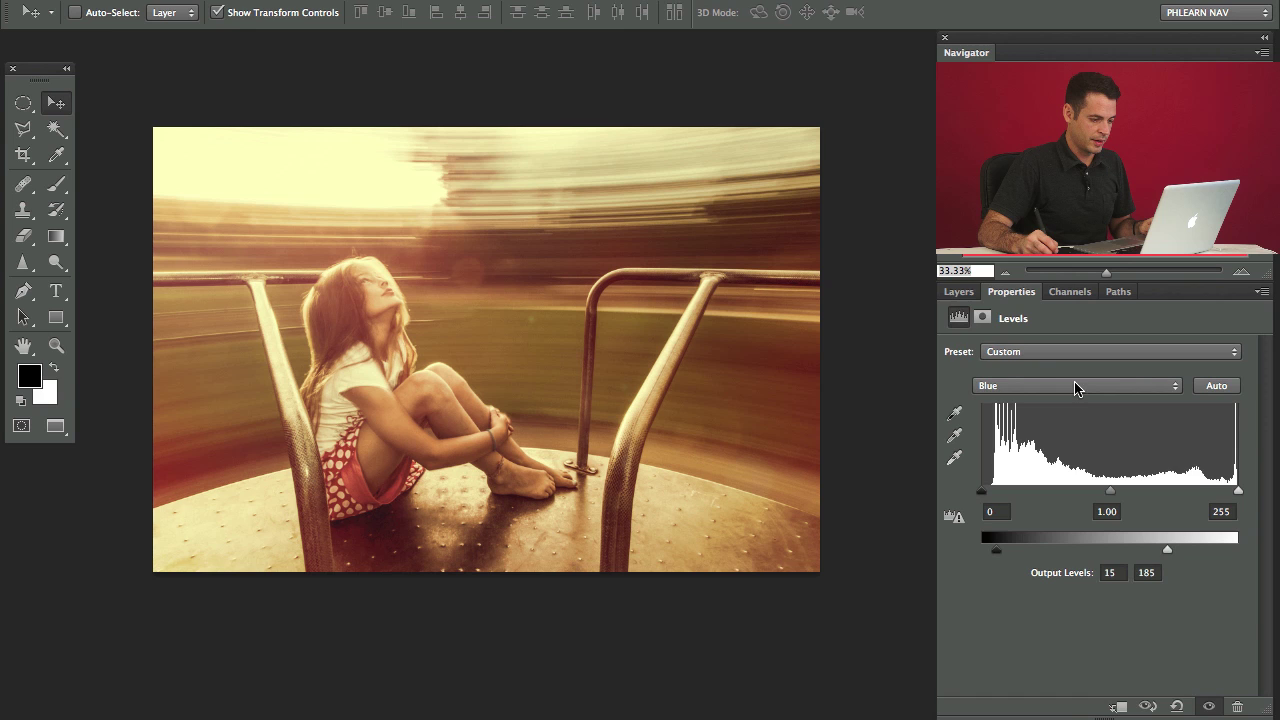
Compare the photo's highlights and shadows with and without the Levels adjustment
click(958, 291)
click(952, 428)
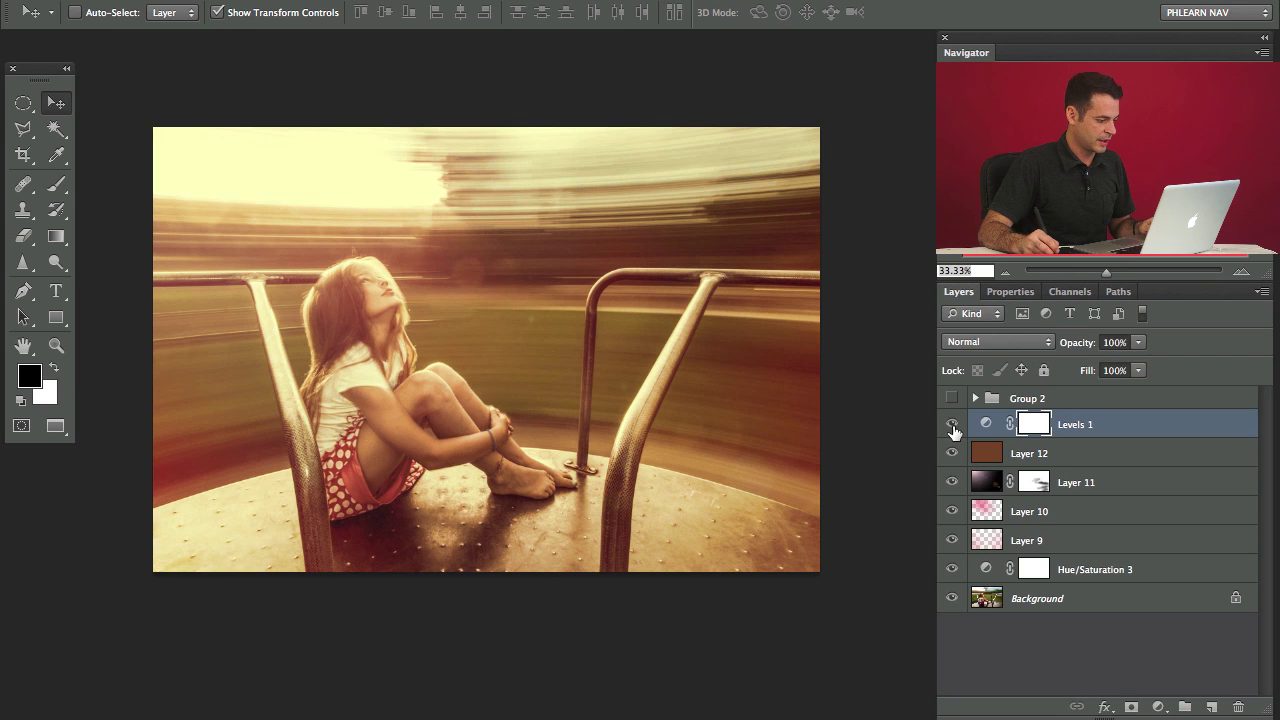
click(952, 426)
click(952, 426)
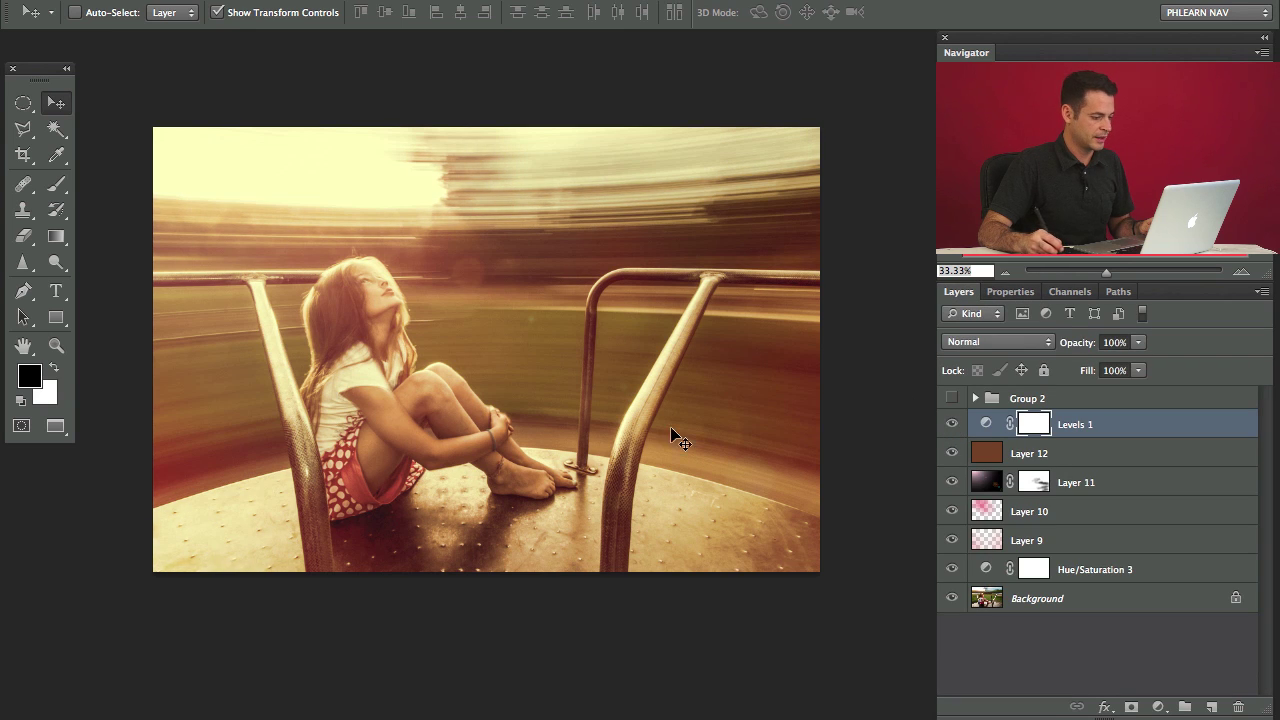
click(952, 427)
click(952, 427)
click(951, 427)
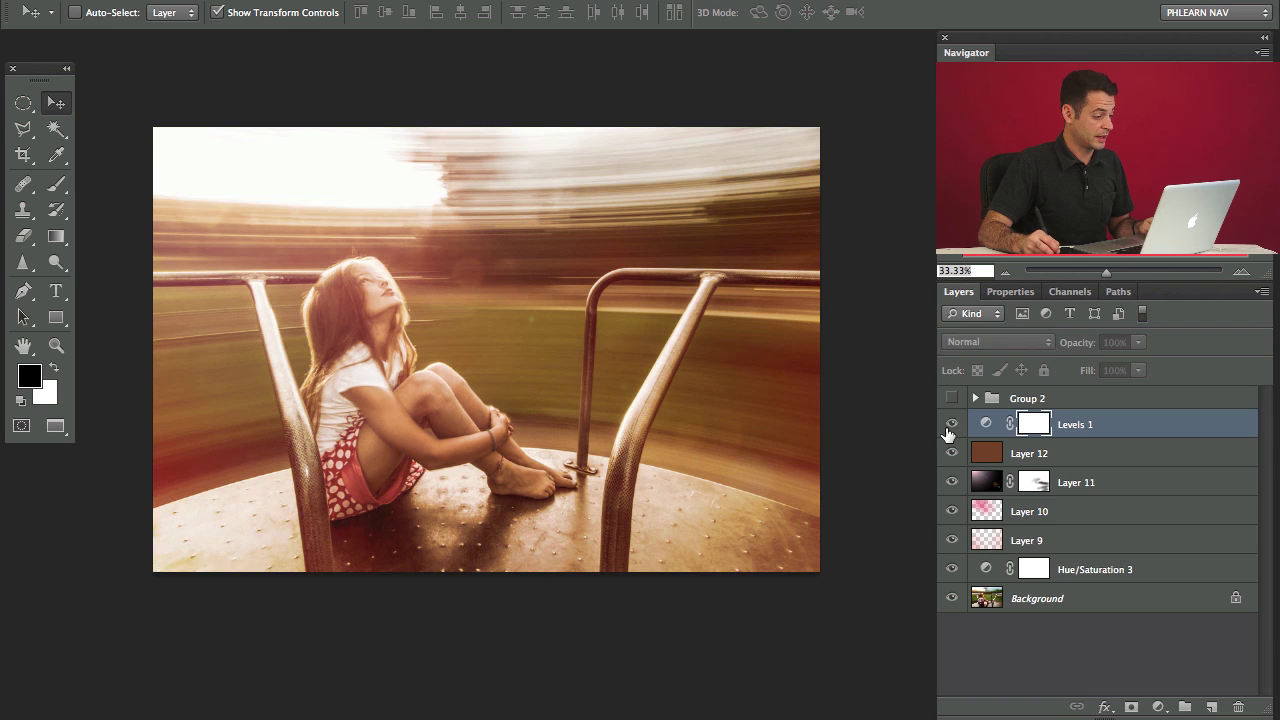
click(950, 426)
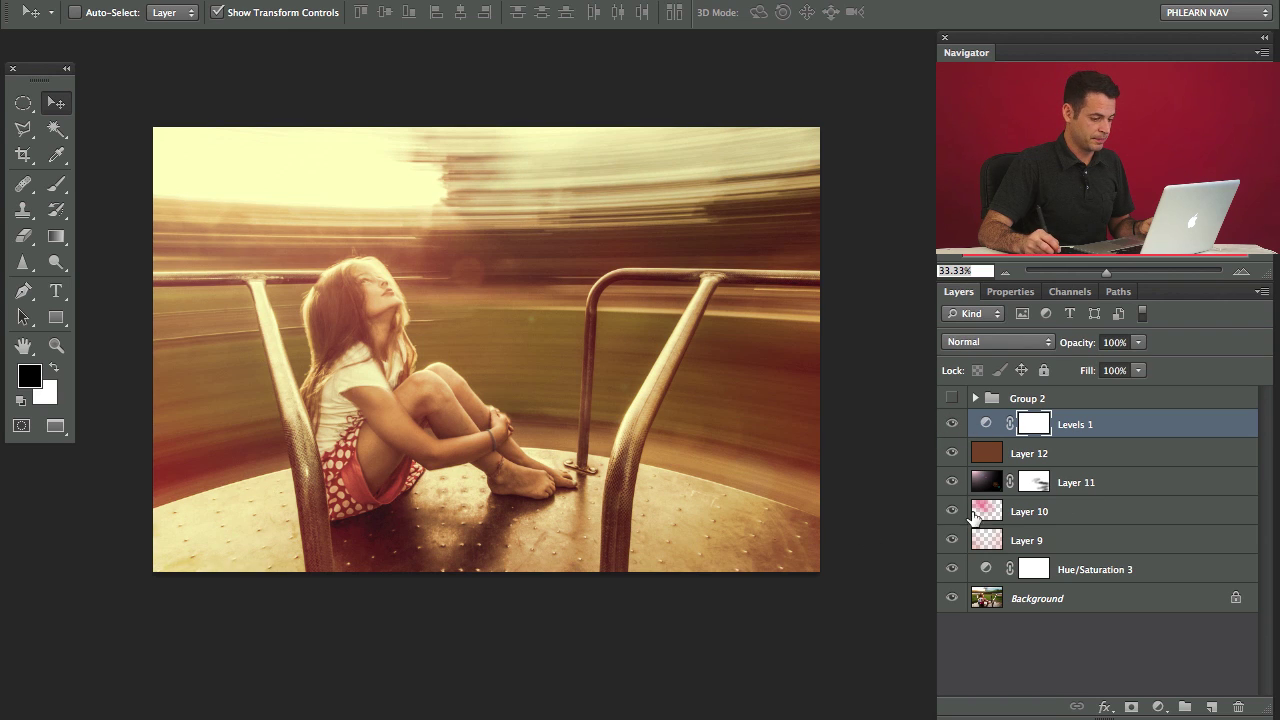
click(952, 427)
click(952, 427)
click(952, 427)
click(952, 427)
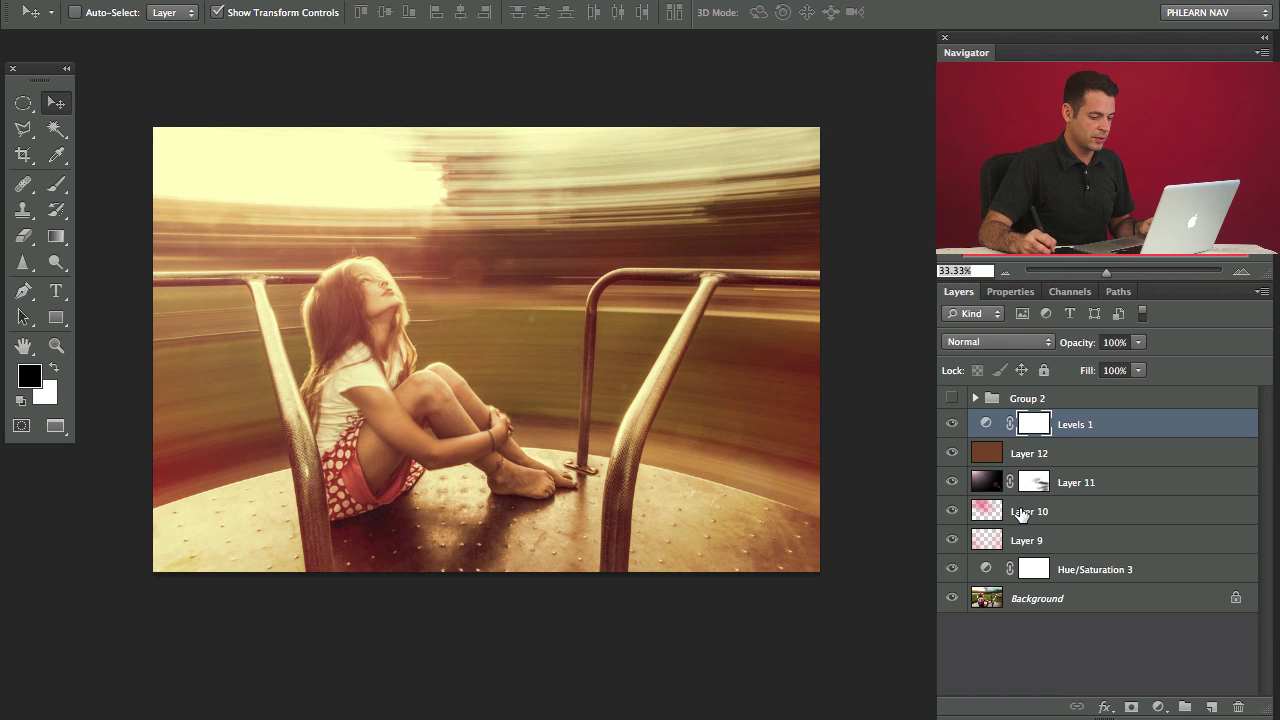
click(951, 427)
click(951, 427)
click(951, 427)
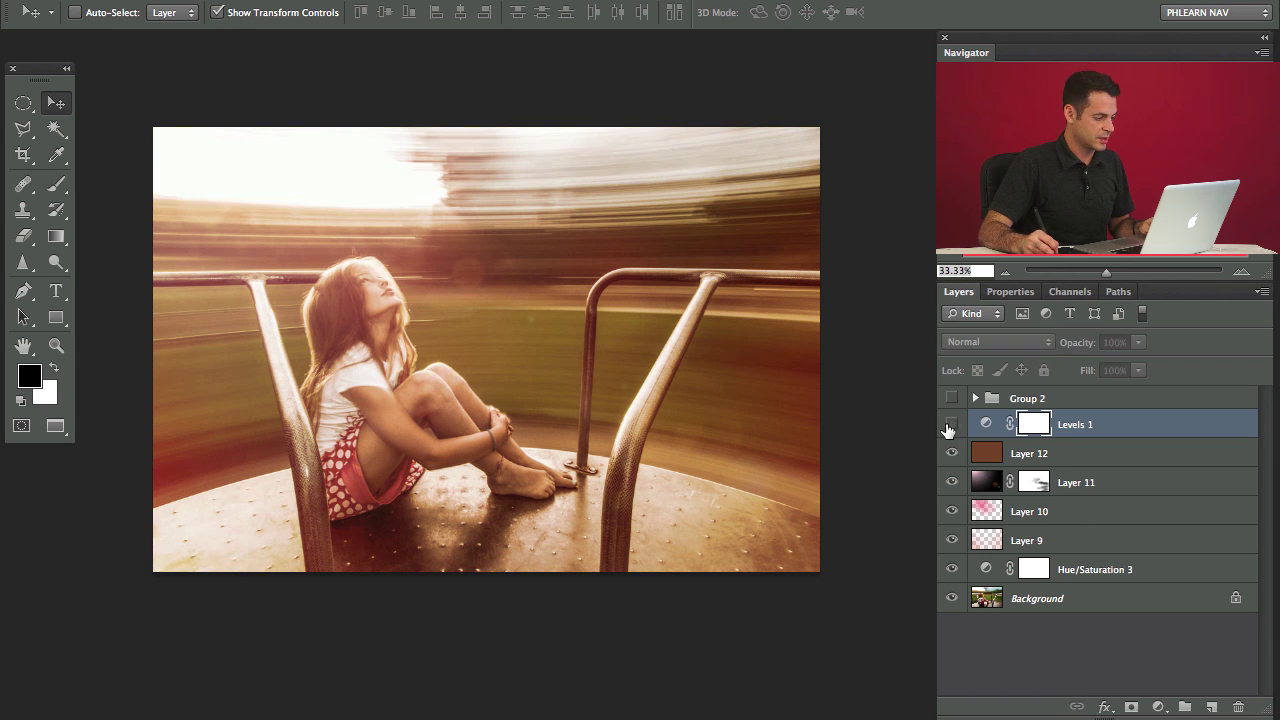
click(951, 427)
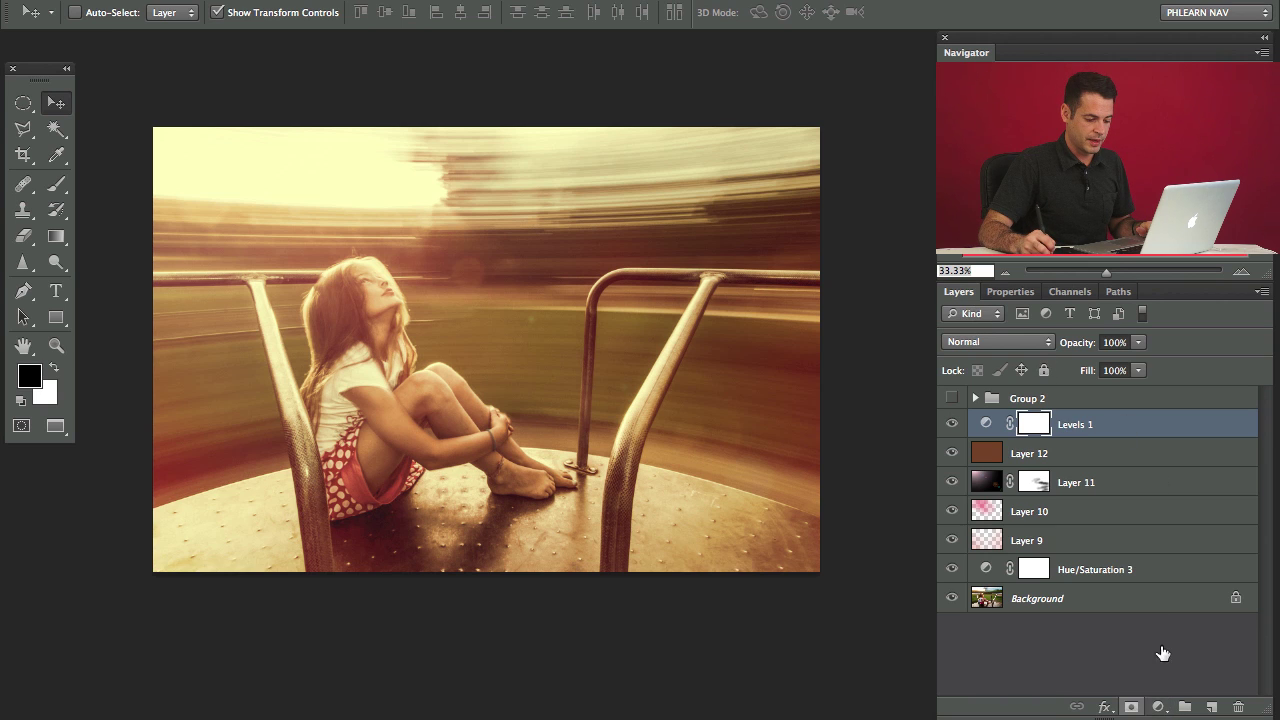
Add a Curves adjustment layer, raise the Blue channel midtones from input 114 to output 158, and compare the photo with and without it
click(1158, 707)
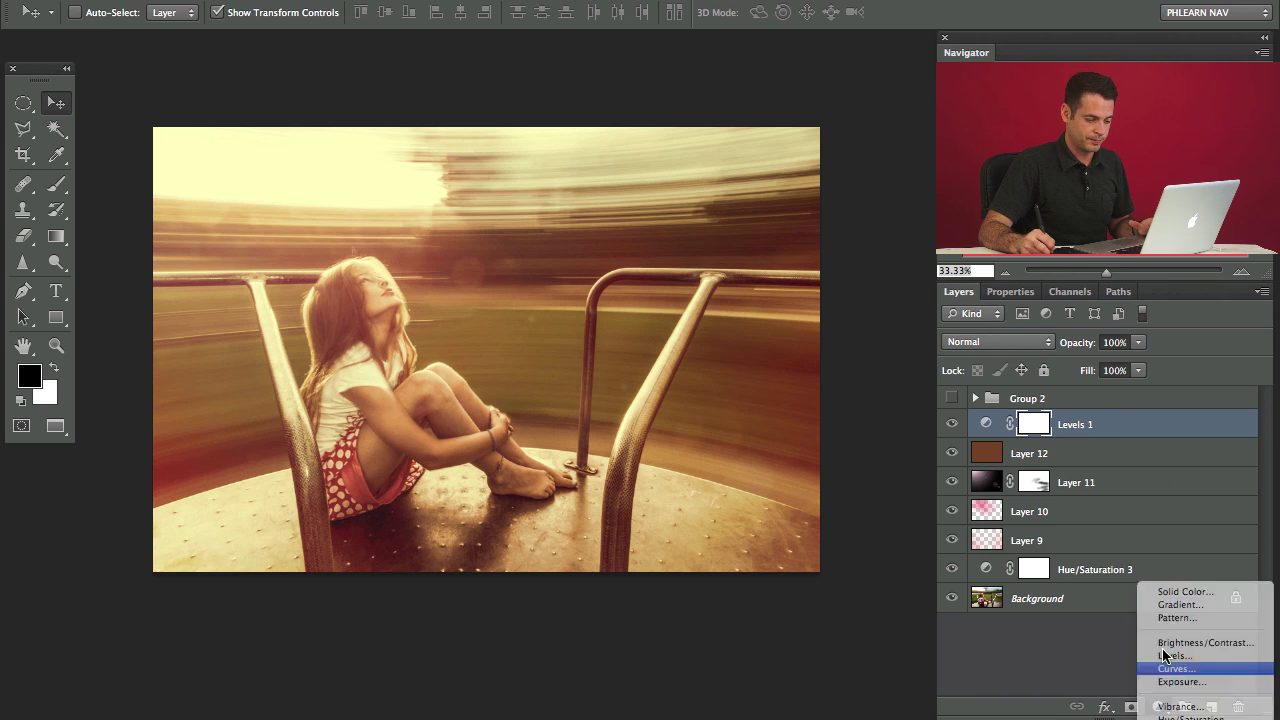
click(1176, 669)
click(1078, 374)
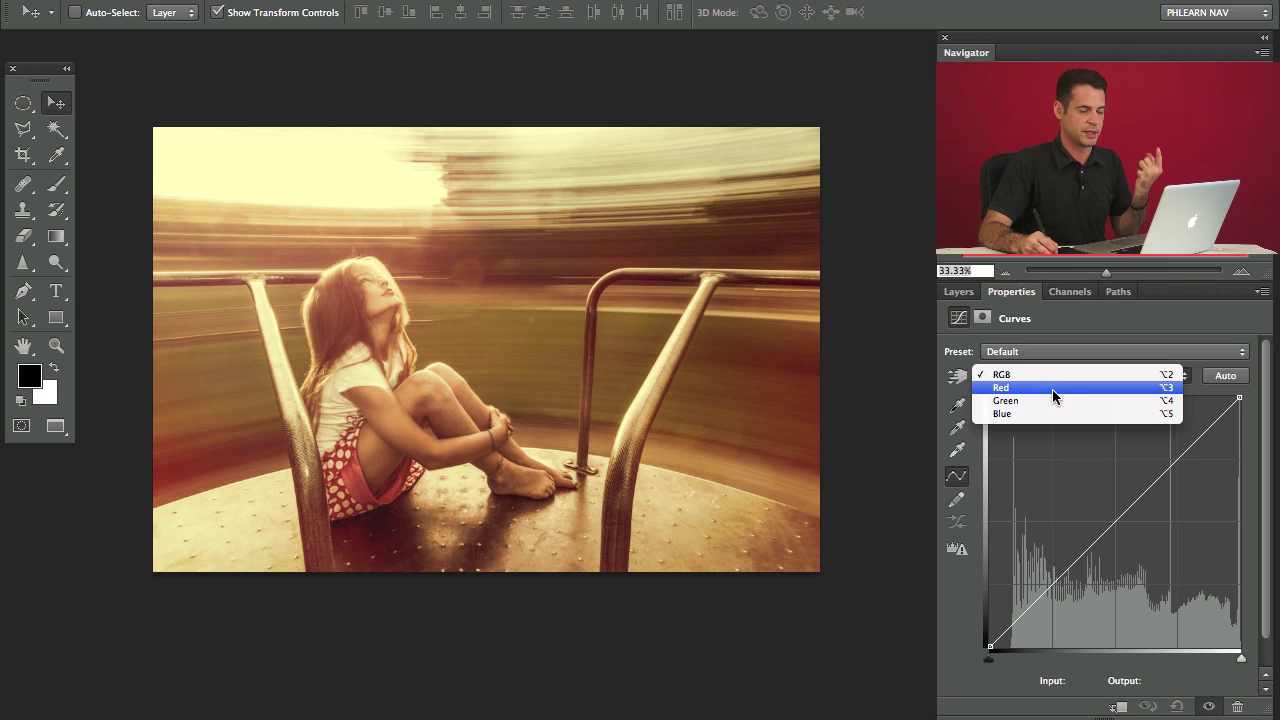
click(460, 265)
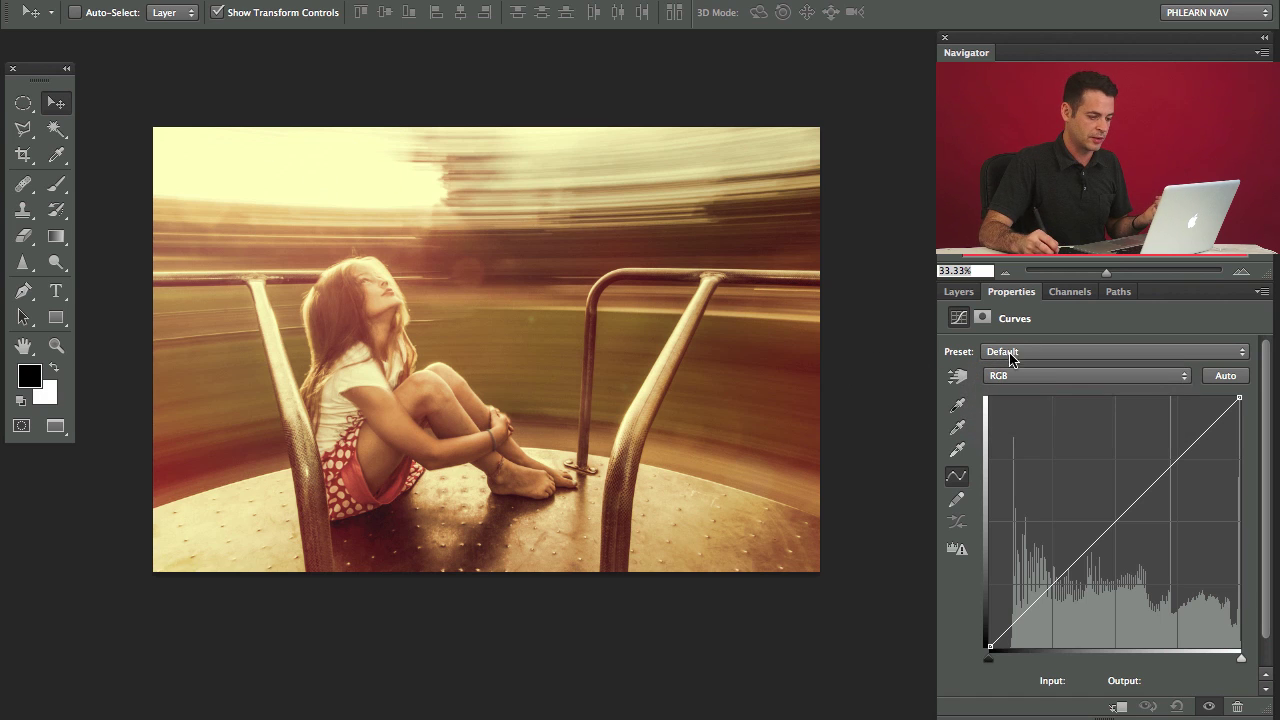
click(1033, 385)
click(1037, 418)
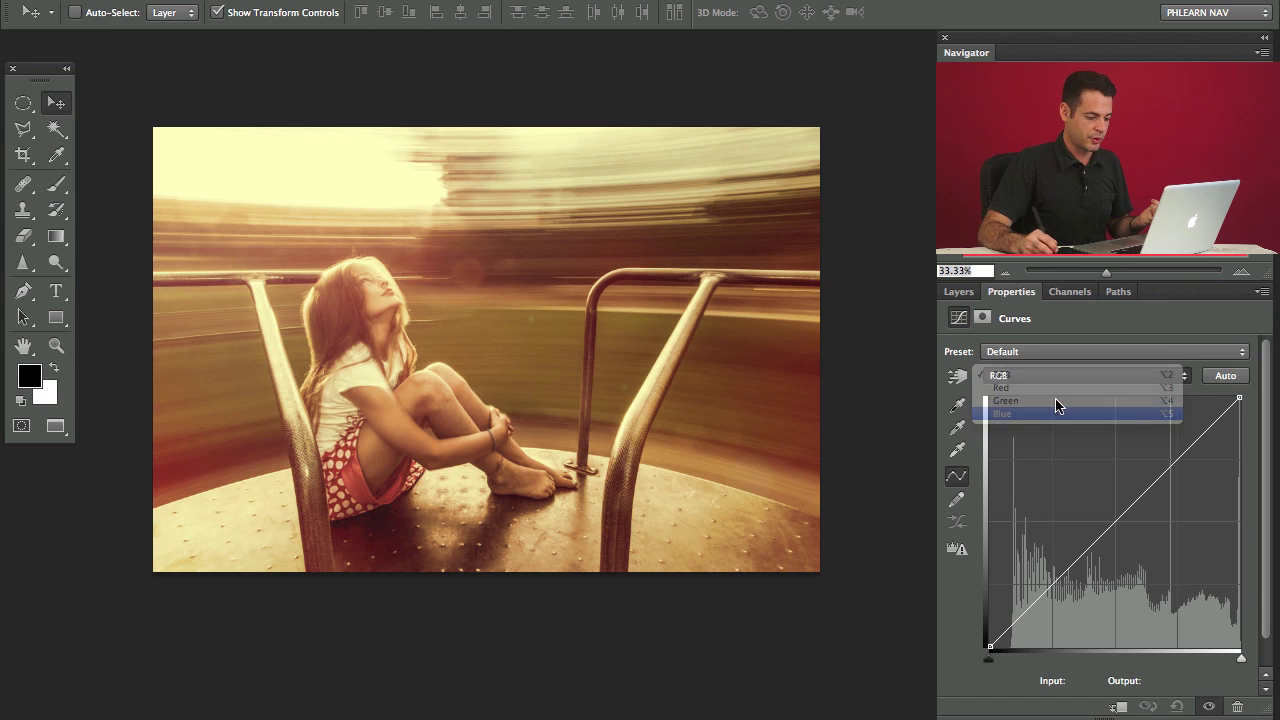
drag(1118, 525, 1100, 493)
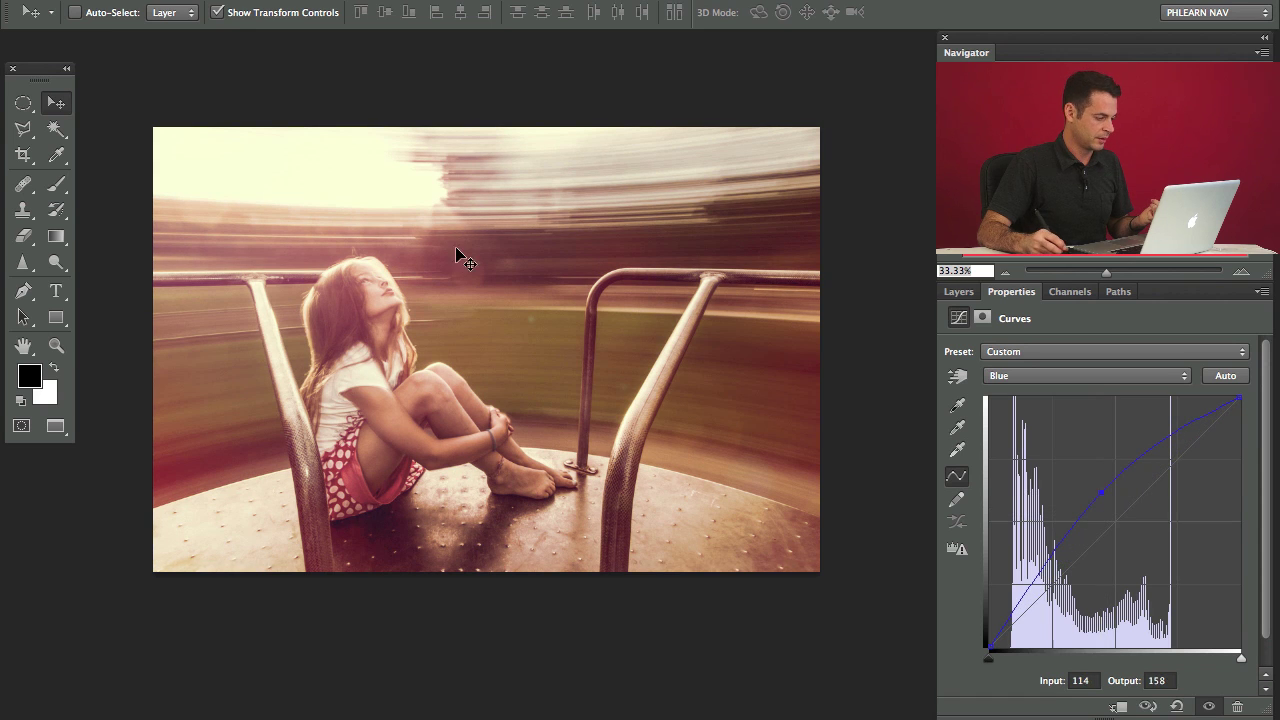
click(958, 291)
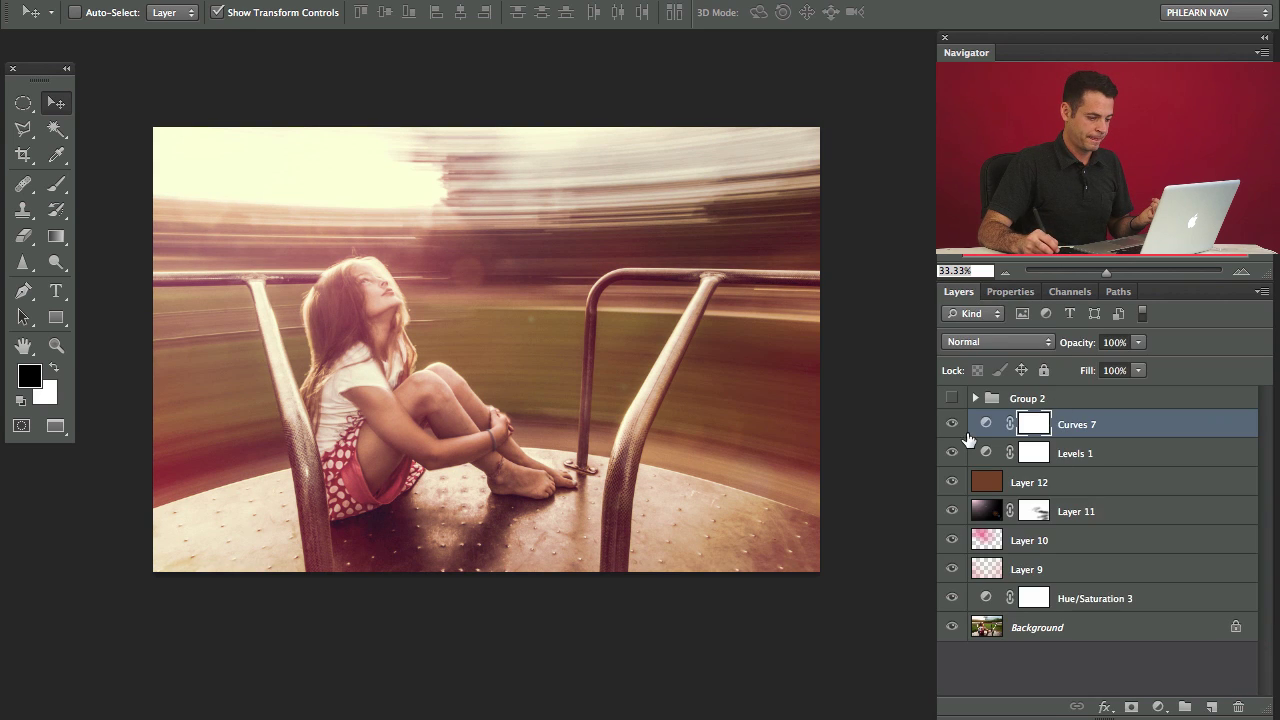
click(952, 424)
click(952, 427)
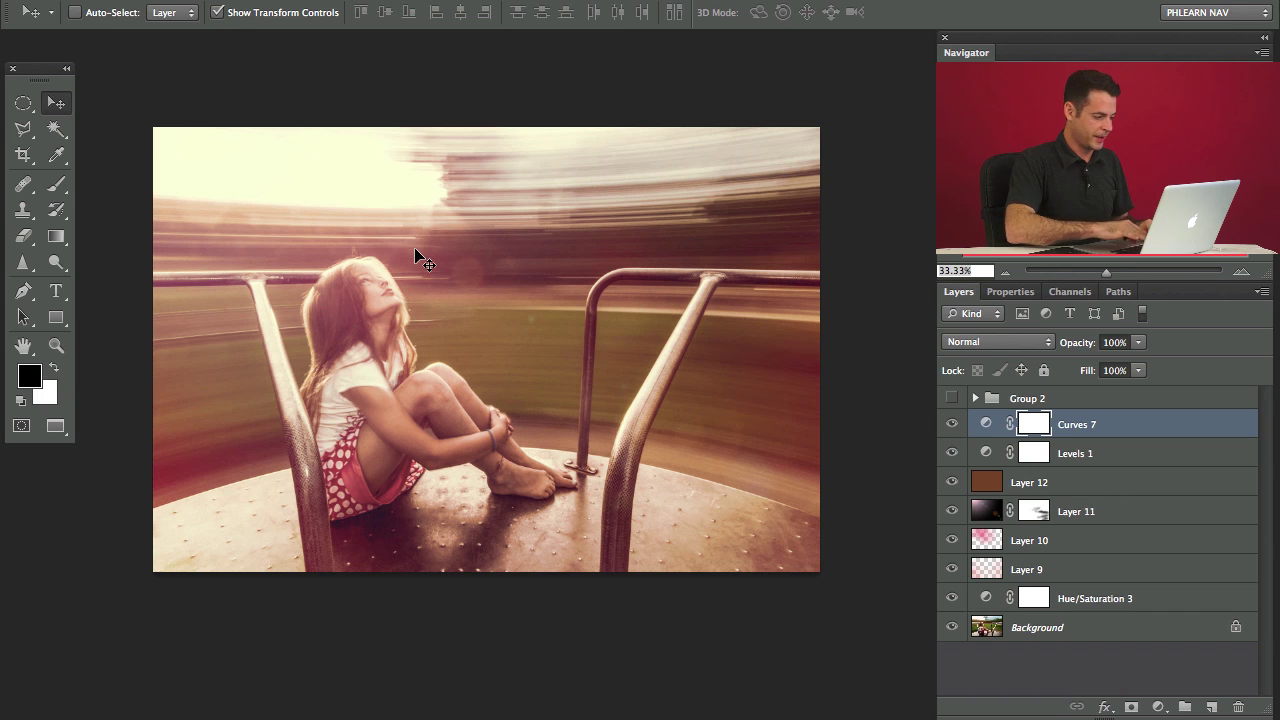
Invert the blue Curves layer's mask to black and brush white and black with a large soft brush to reveal it around the girl's head and the light
key(ctrl+i)
key(b)
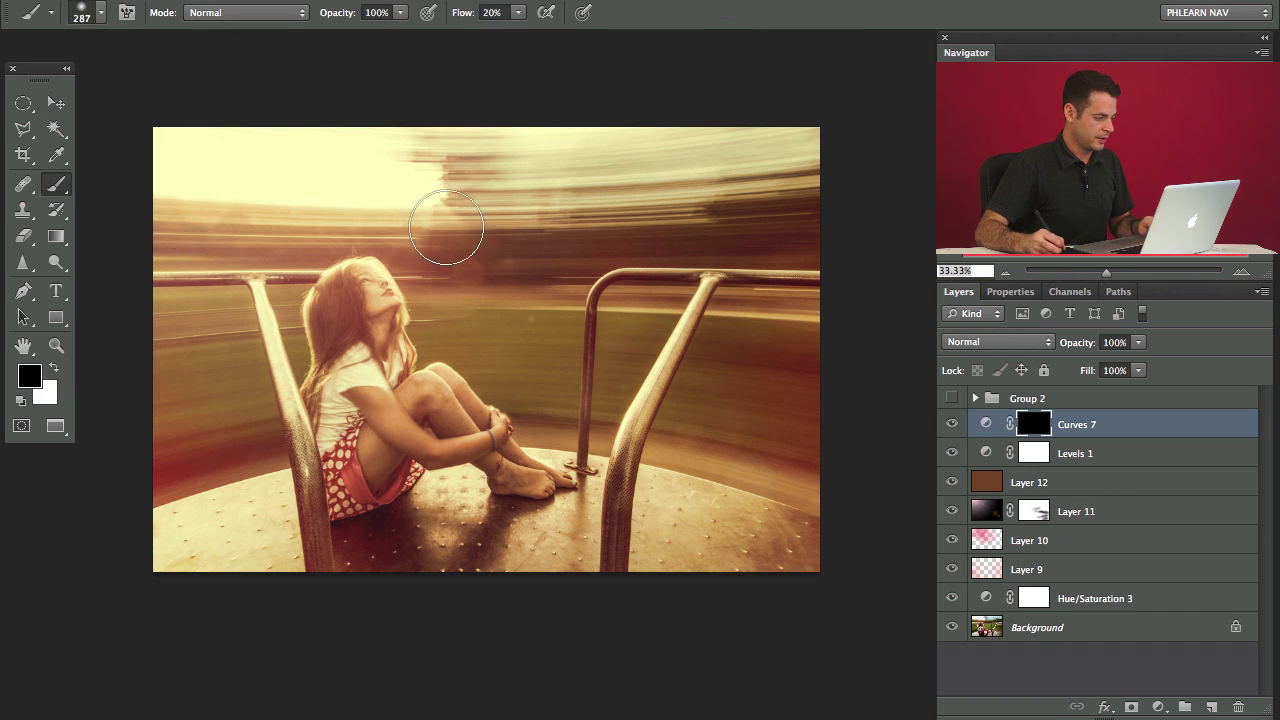
mouse_move(368, 288)
mouse_down()
mouse_move(429, 297)
mouse_move(450, 139)
mouse_move(514, 129)
mouse_up()
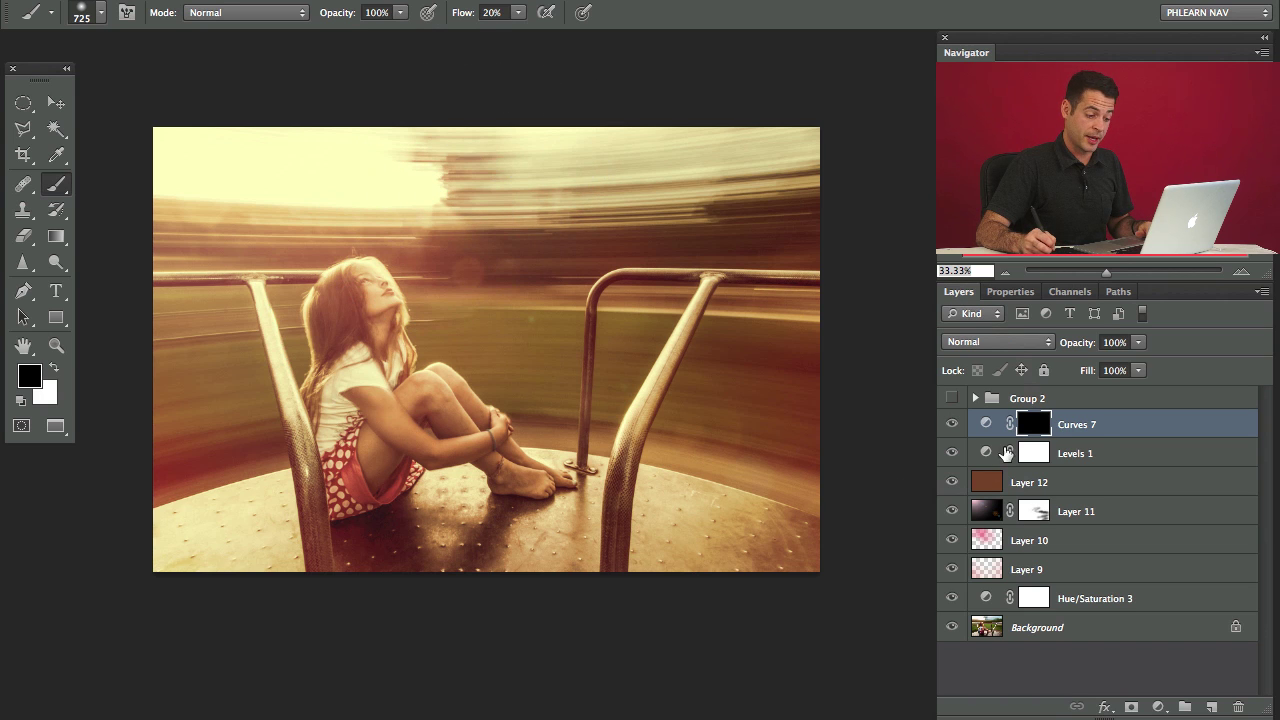
key(x)
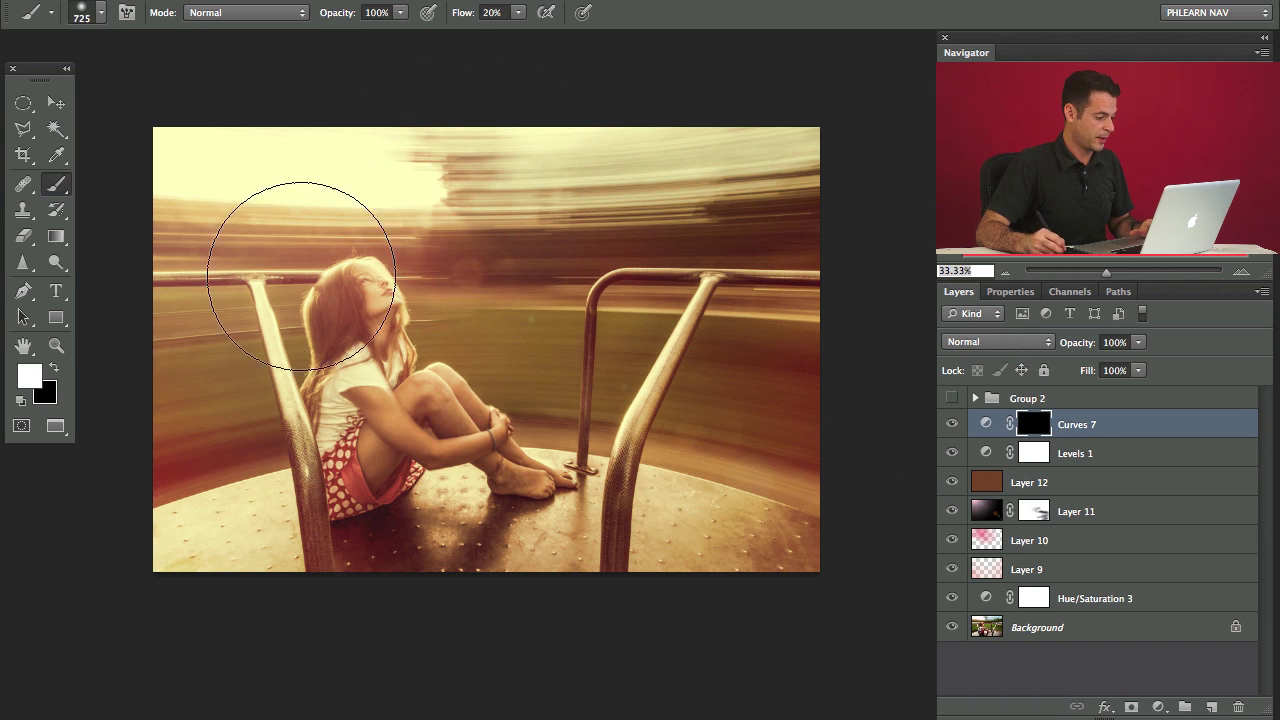
mouse_move(214, 164)
mouse_down()
mouse_move(463, 319)
mouse_move(521, 332)
mouse_move(495, 301)
mouse_move(412, 253)
mouse_move(404, 233)
mouse_move(473, 382)
mouse_move(386, 323)
mouse_move(379, 218)
mouse_move(310, 204)
mouse_move(427, 211)
mouse_move(402, 237)
mouse_move(473, 222)
mouse_up()
key(x)
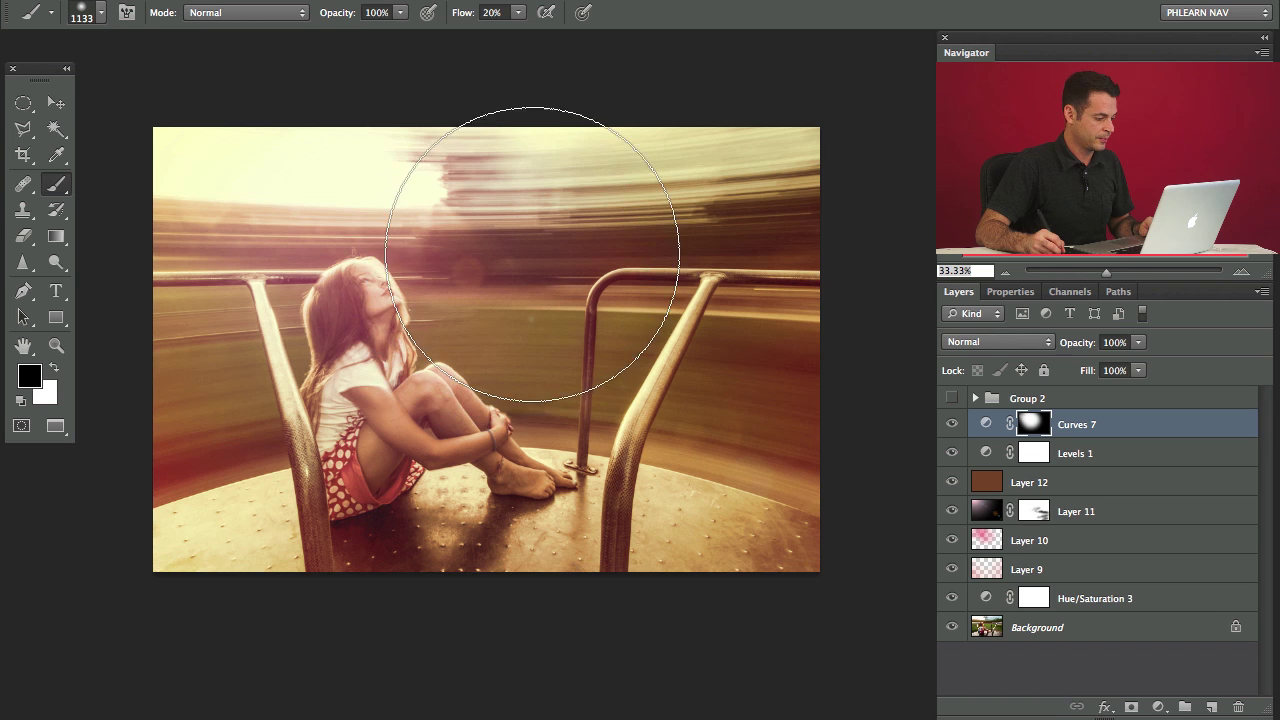
mouse_move(255, 292)
mouse_down()
mouse_move(260, 331)
mouse_move(497, 251)
mouse_move(860, 369)
mouse_move(466, 305)
mouse_up()
key(x)
drag(429, 234, 411, 214)
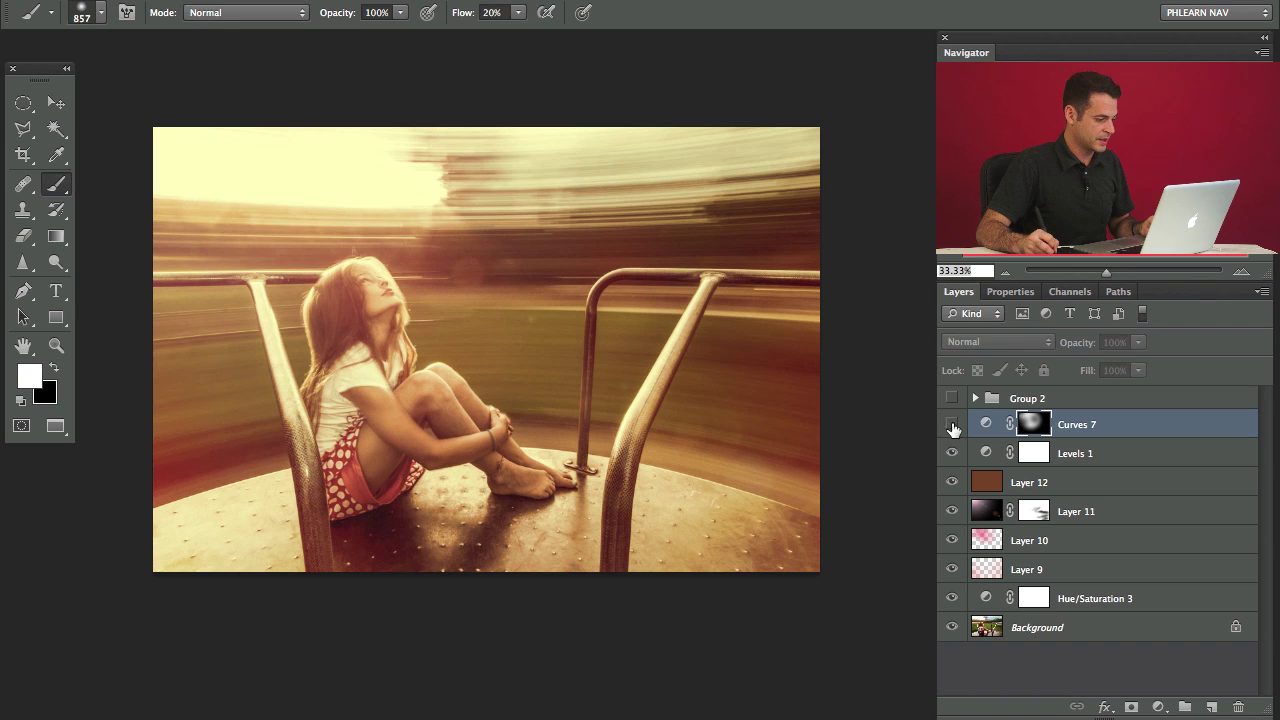
Reduce the masked blue Curves layer's opacity to 75% and compare the photo with and without it
drag(1083, 350, 1059, 344)
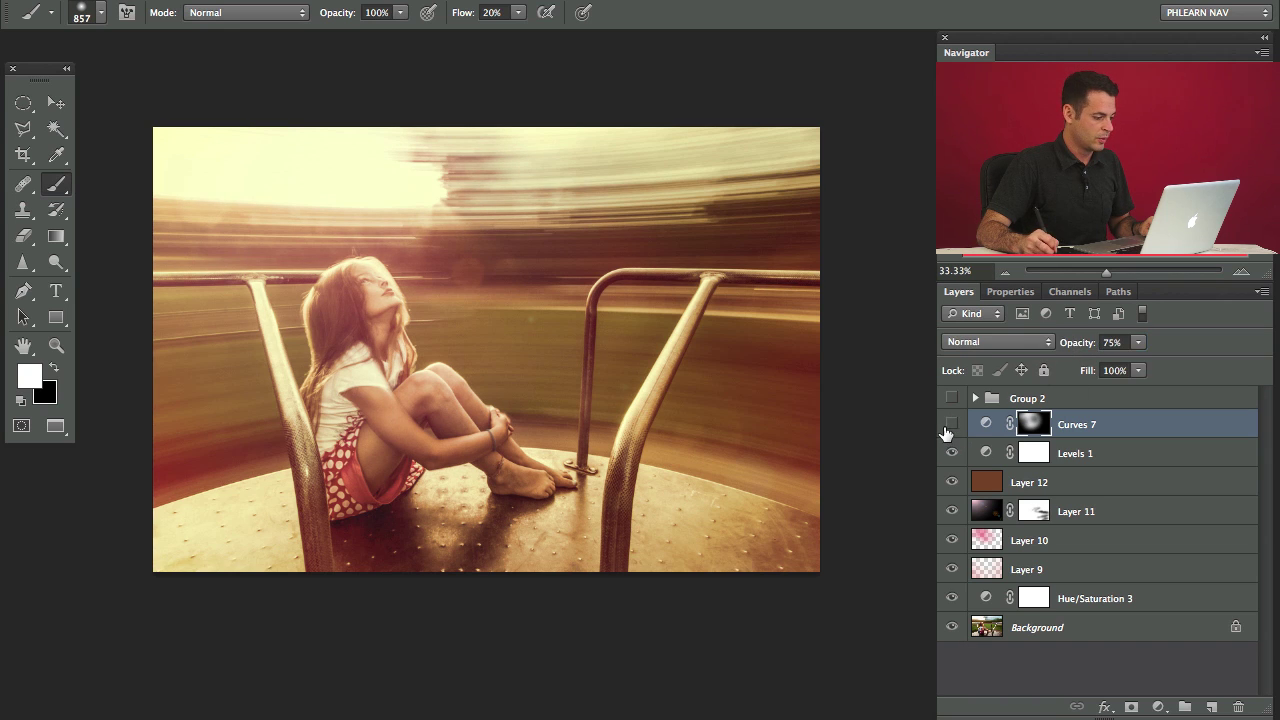
click(951, 428)
click(951, 428)
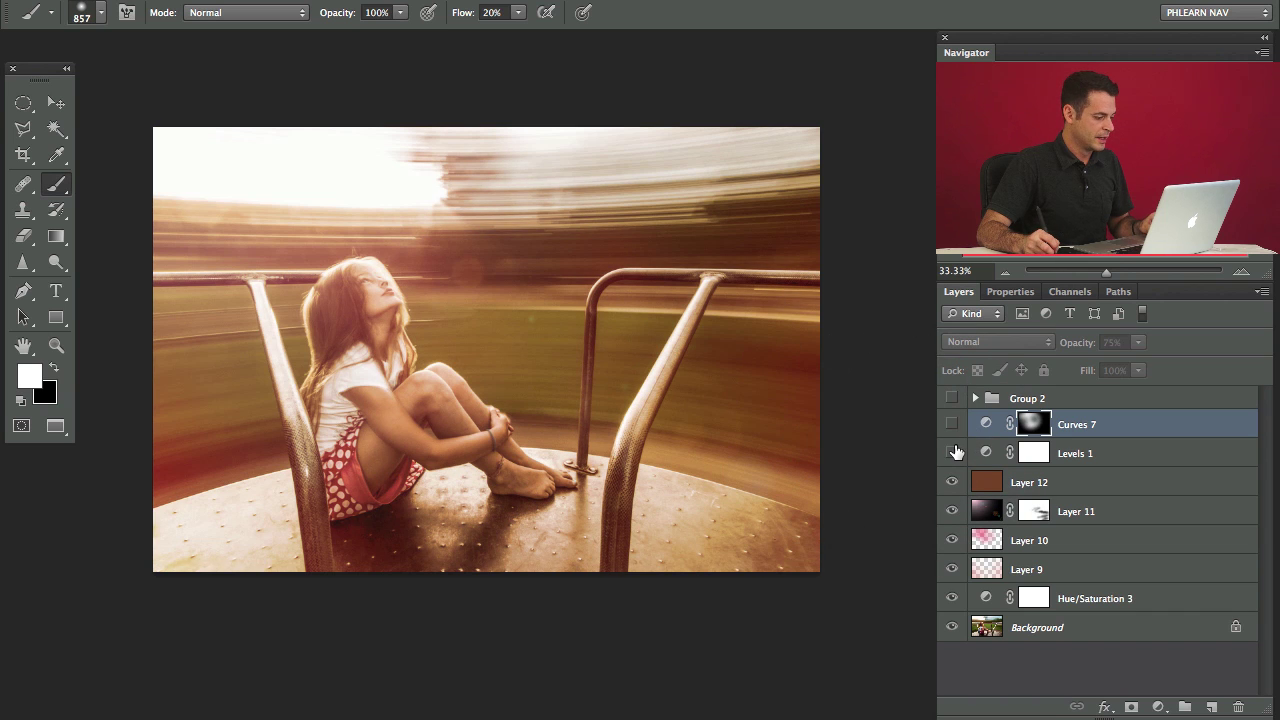
click(953, 424)
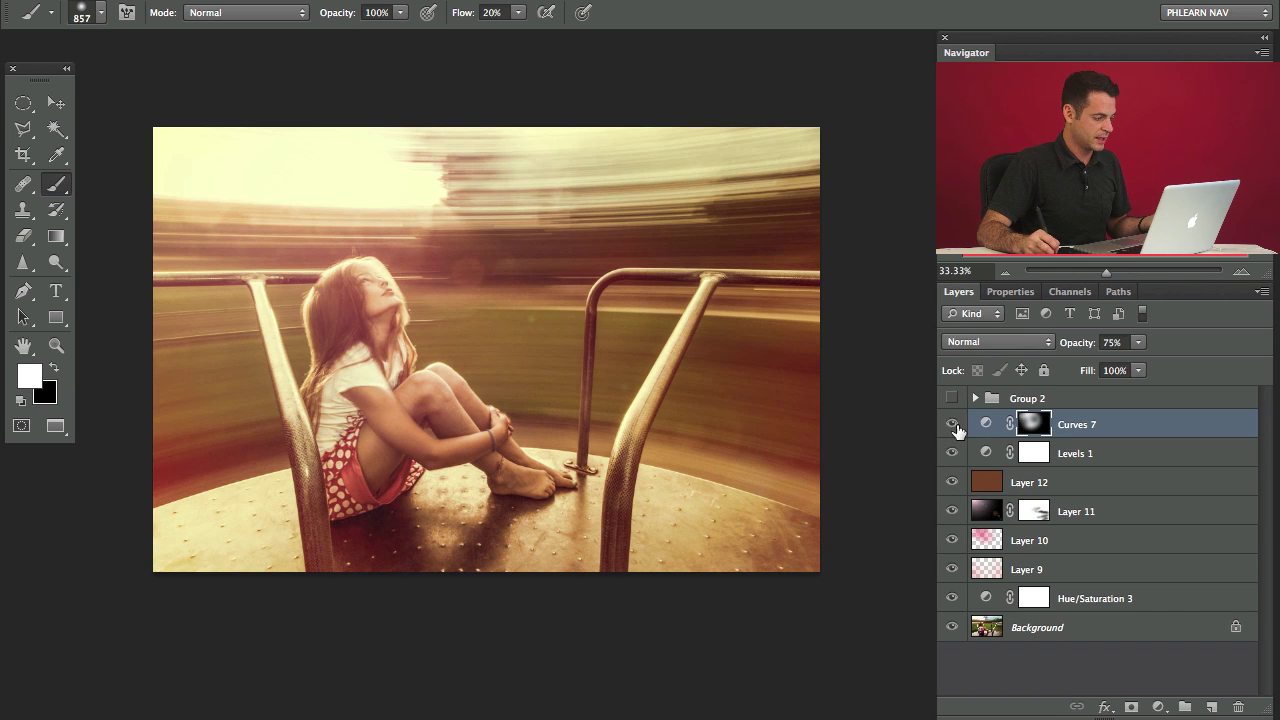
click(953, 424)
click(953, 424)
click(953, 424)
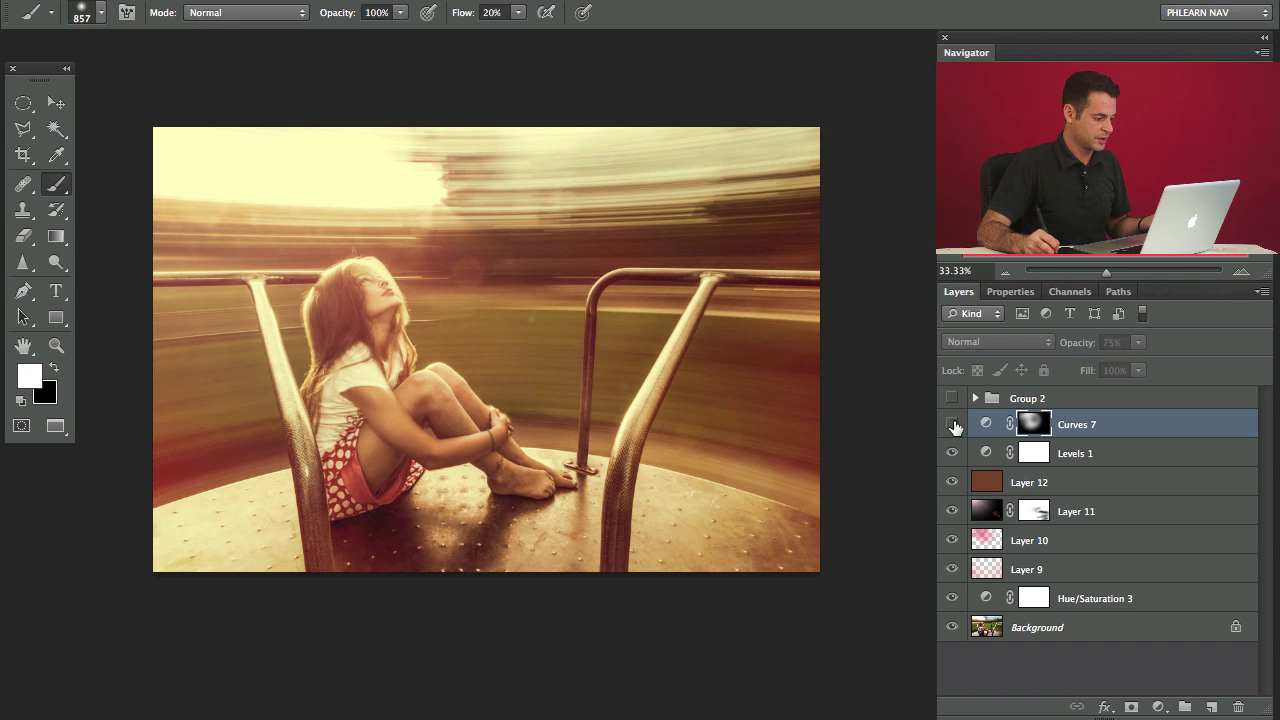
click(953, 424)
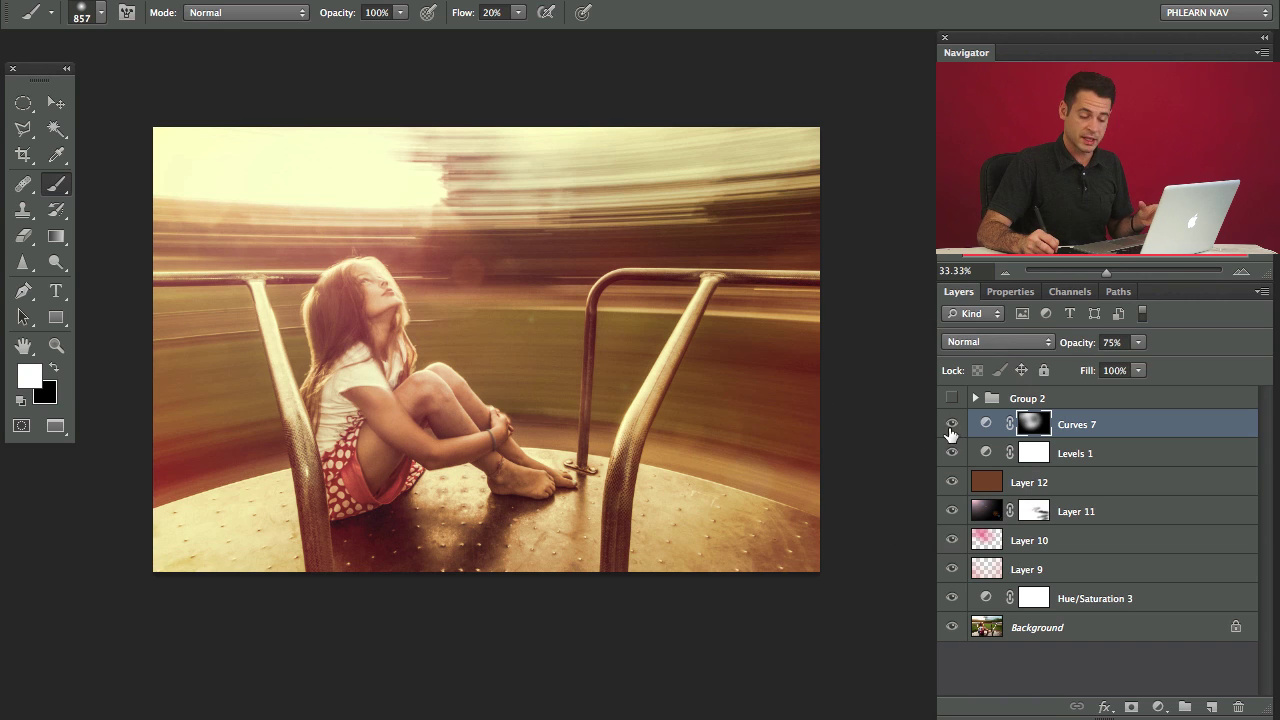
click(953, 424)
click(953, 424)
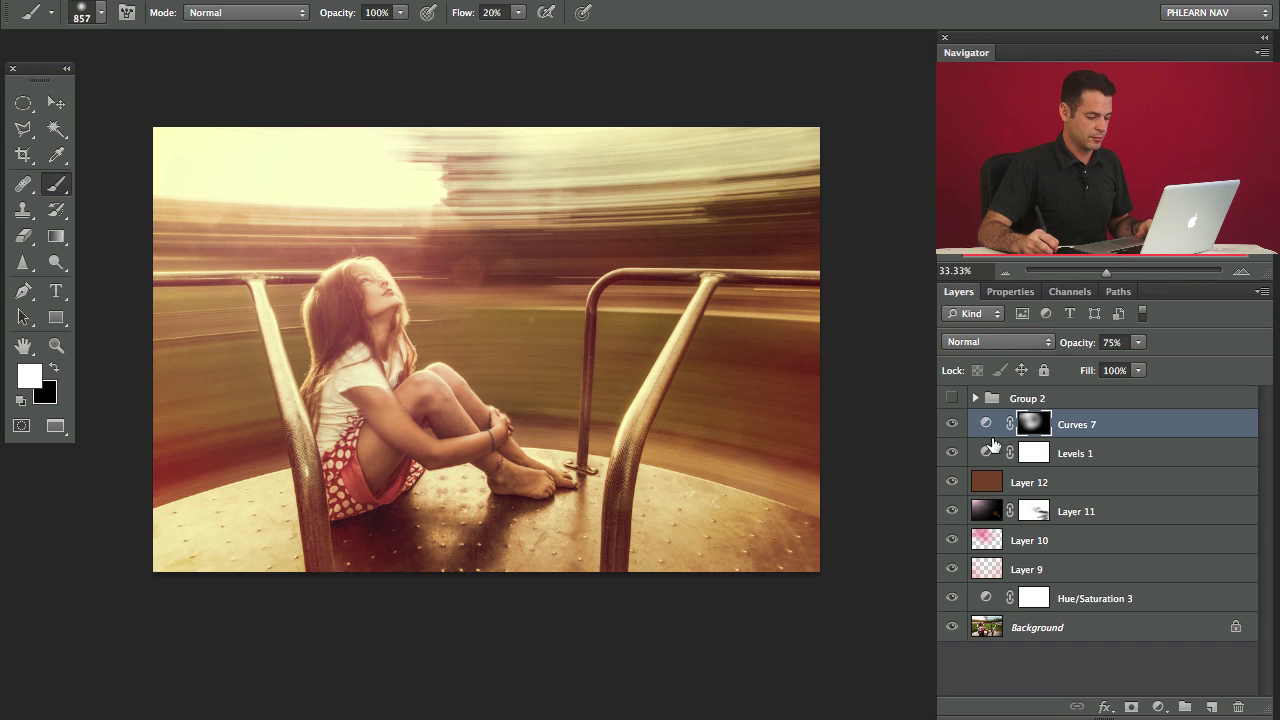
Add a second Curves adjustment layer and darken the RGB midtones by moving input 145 to output 102
click(1158, 707)
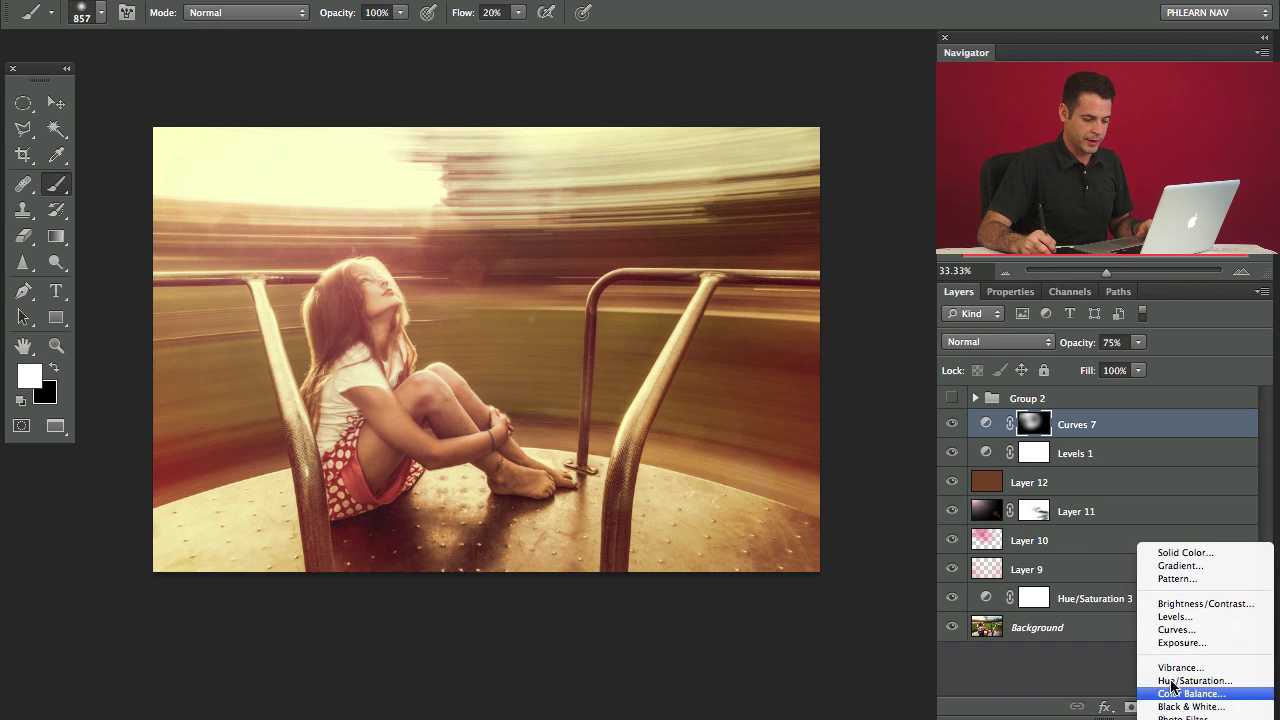
click(1176, 629)
click(1021, 375)
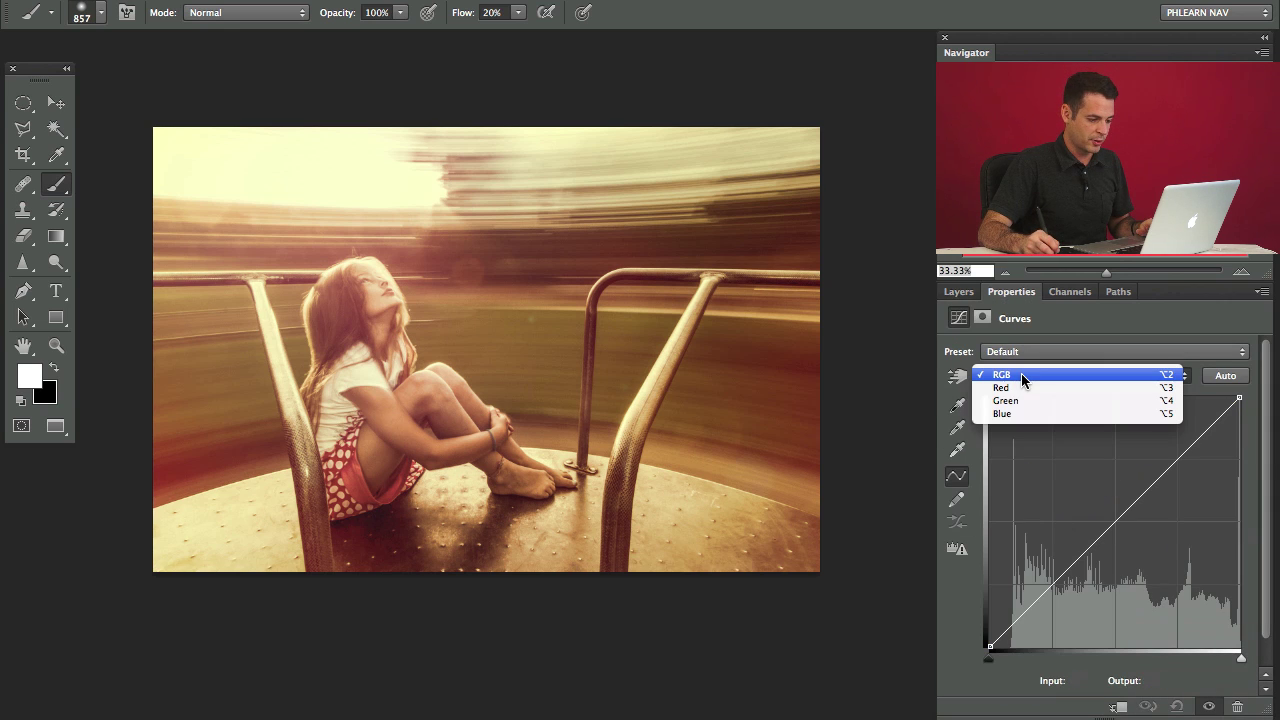
click(1021, 375)
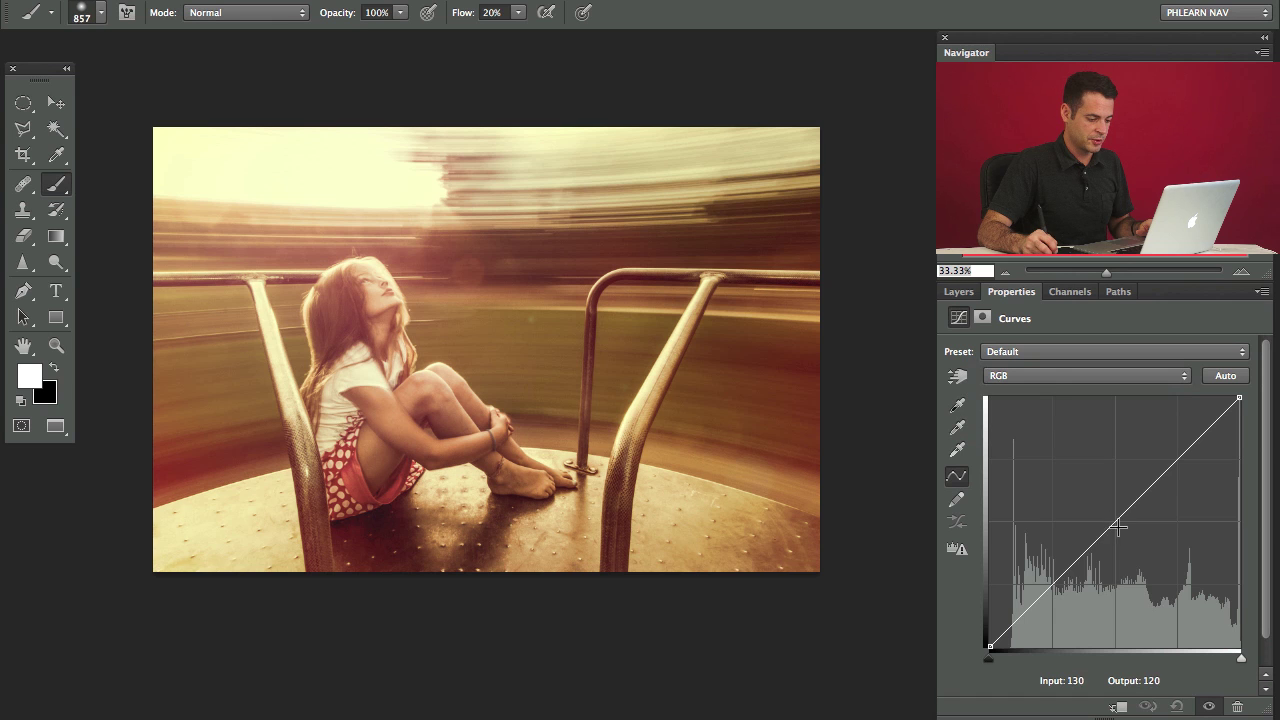
drag(1118, 527, 1132, 547)
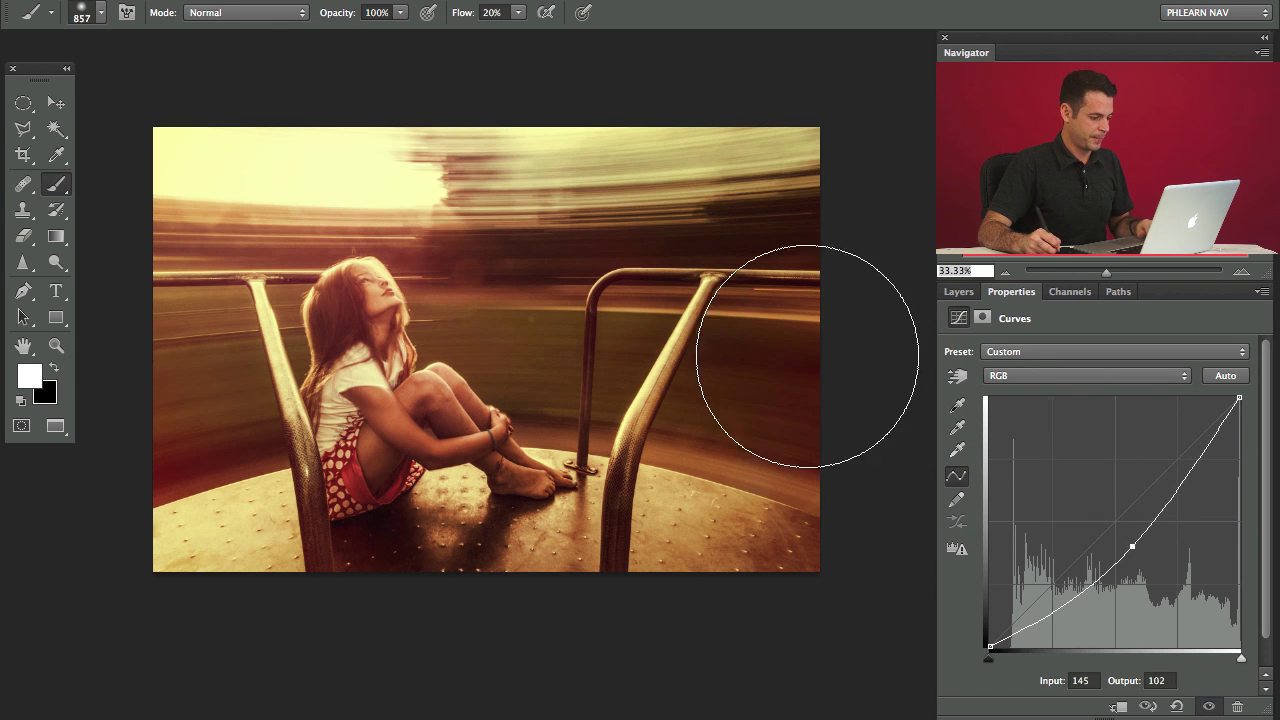
Black out a large ellipse around the girl in the darkening Curves layer's mask and soften the mask's edge with Gaussian Blur
key(m)
mouse_move(210, 121)
mouse_down()
mouse_move(685, 527)
mouse_move(622, 472)
mouse_move(736, 558)
mouse_move(808, 578)
mouse_move(810, 526)
mouse_move(797, 528)
mouse_up()
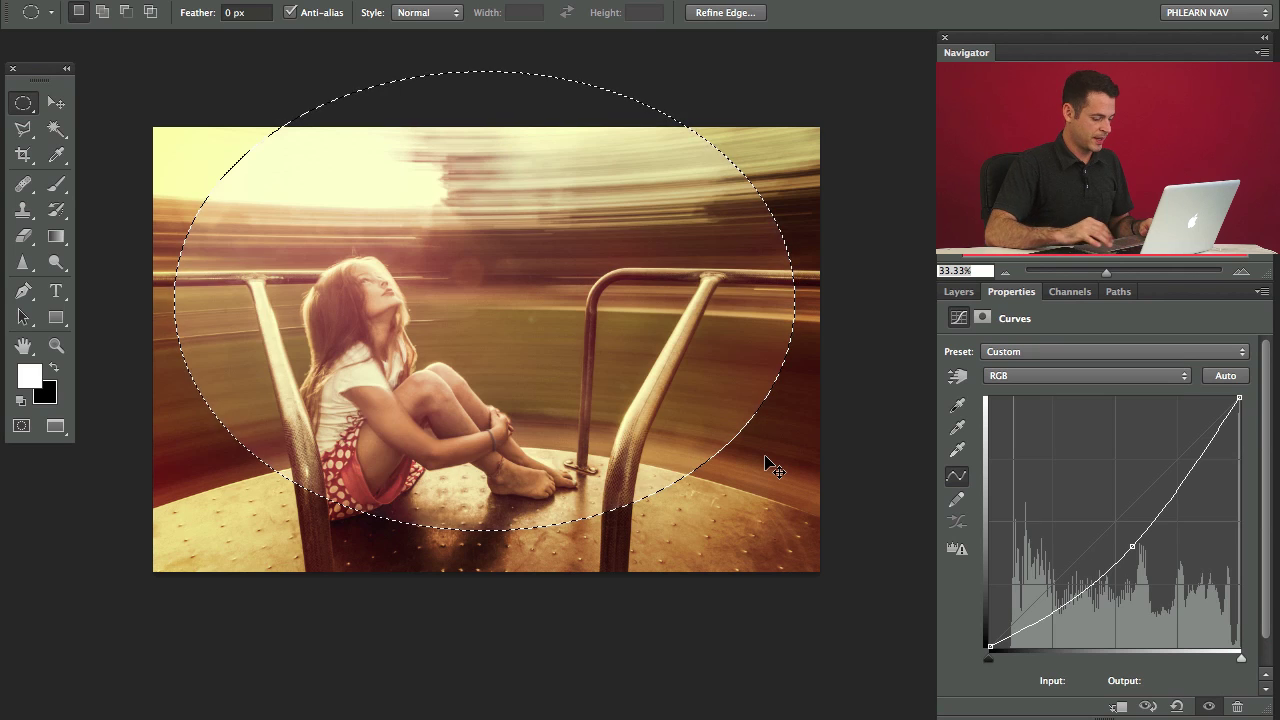
key(ctrl+d)
key(ctrl+alt+f)
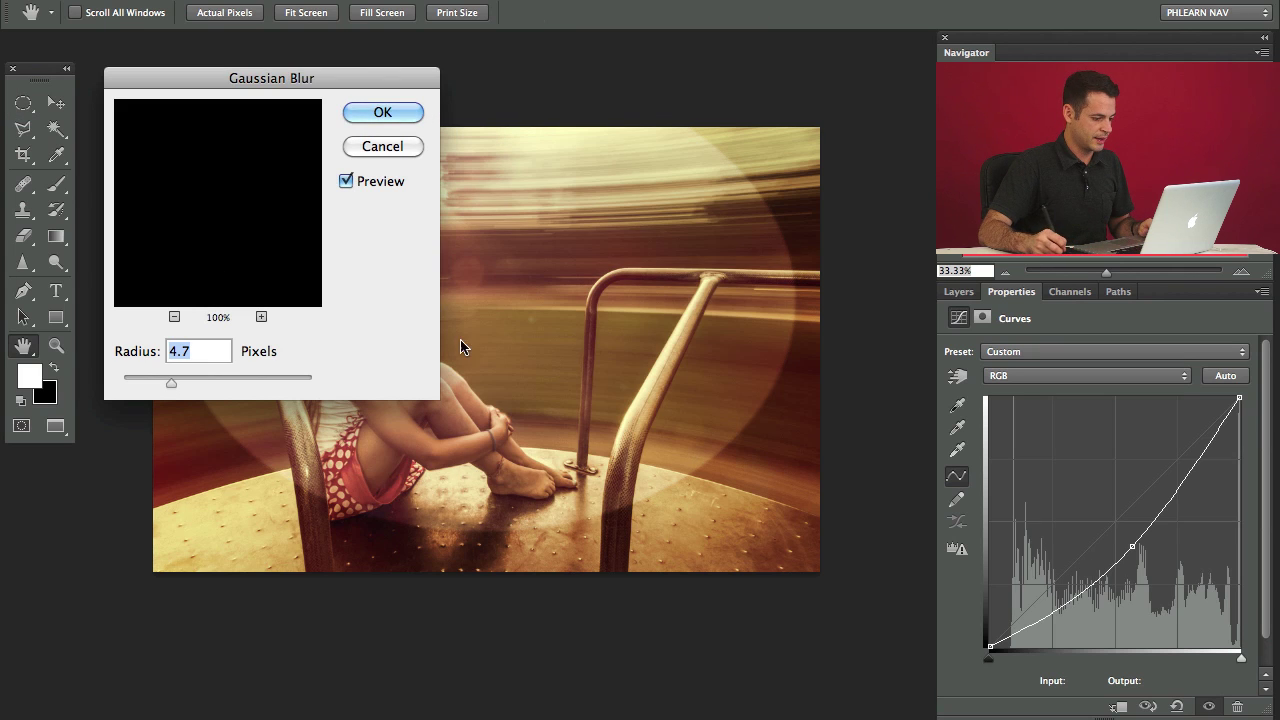
drag(171, 383, 246, 378)
click(383, 112)
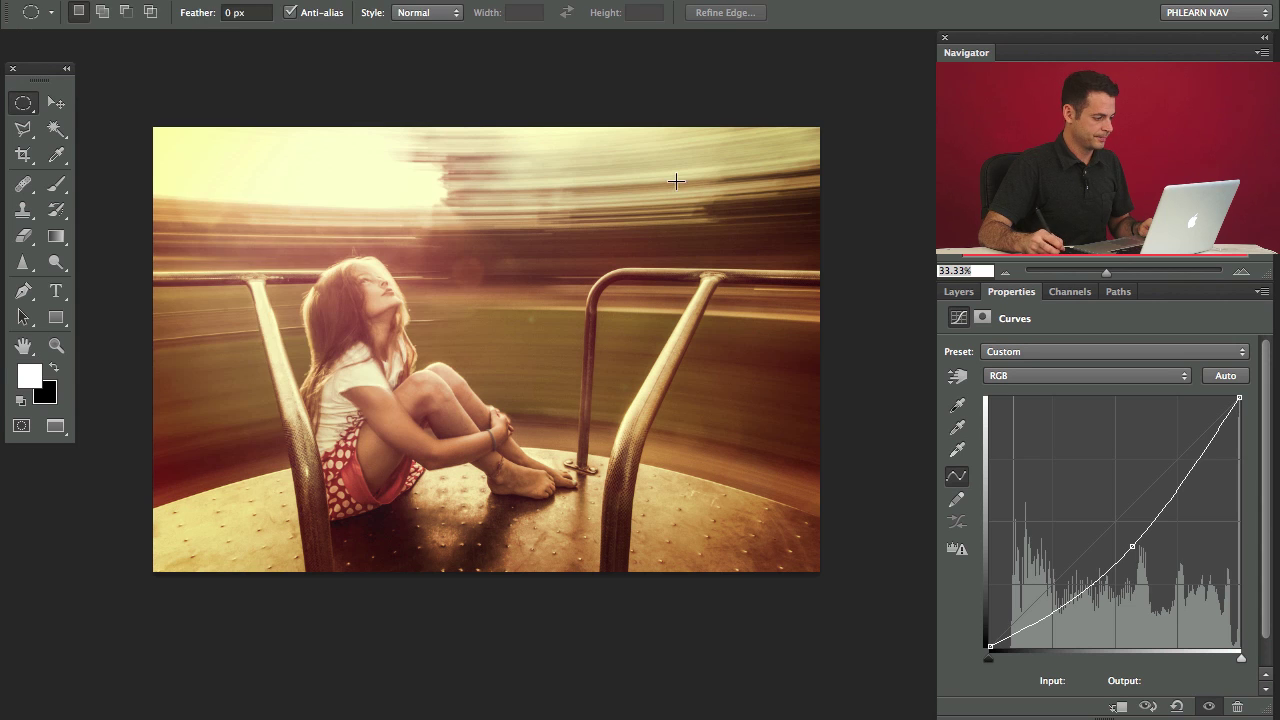
Enlarge the blurred vignette mask to about 120% beyond the photo's edges and compare the photo with and without the Curves 8 layer
key(ctrl+t)
drag(820, 576, 917, 654)
drag(740, 518, 729, 517)
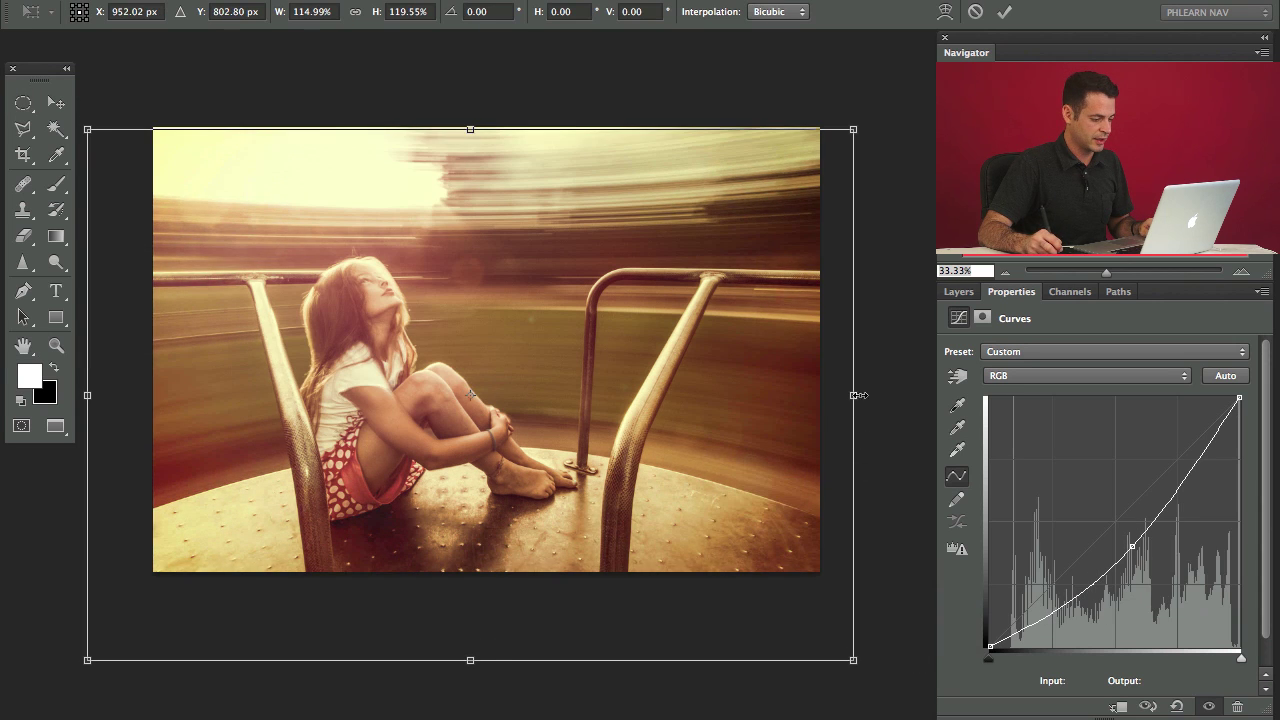
drag(853, 395, 888, 395)
mouse_move(801, 423)
mouse_down()
mouse_move(814, 401)
mouse_move(798, 420)
mouse_move(797, 408)
mouse_up()
key(Return)
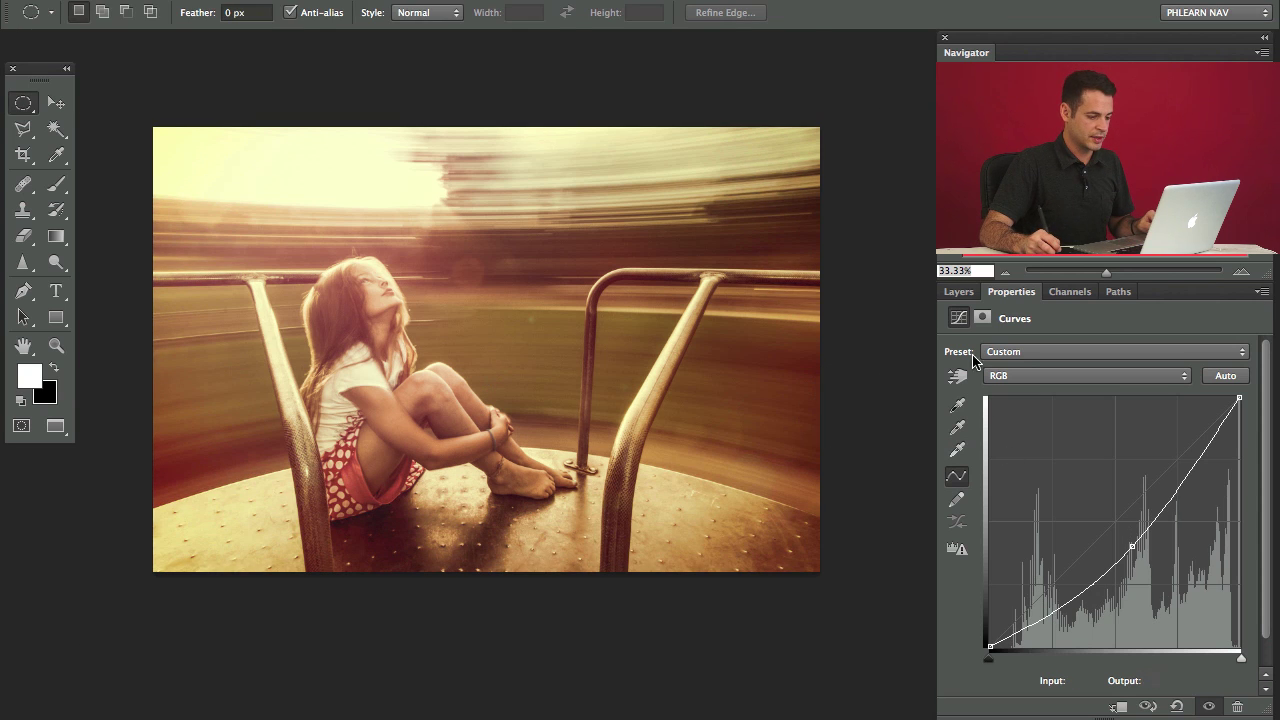
click(958, 291)
click(952, 425)
click(952, 425)
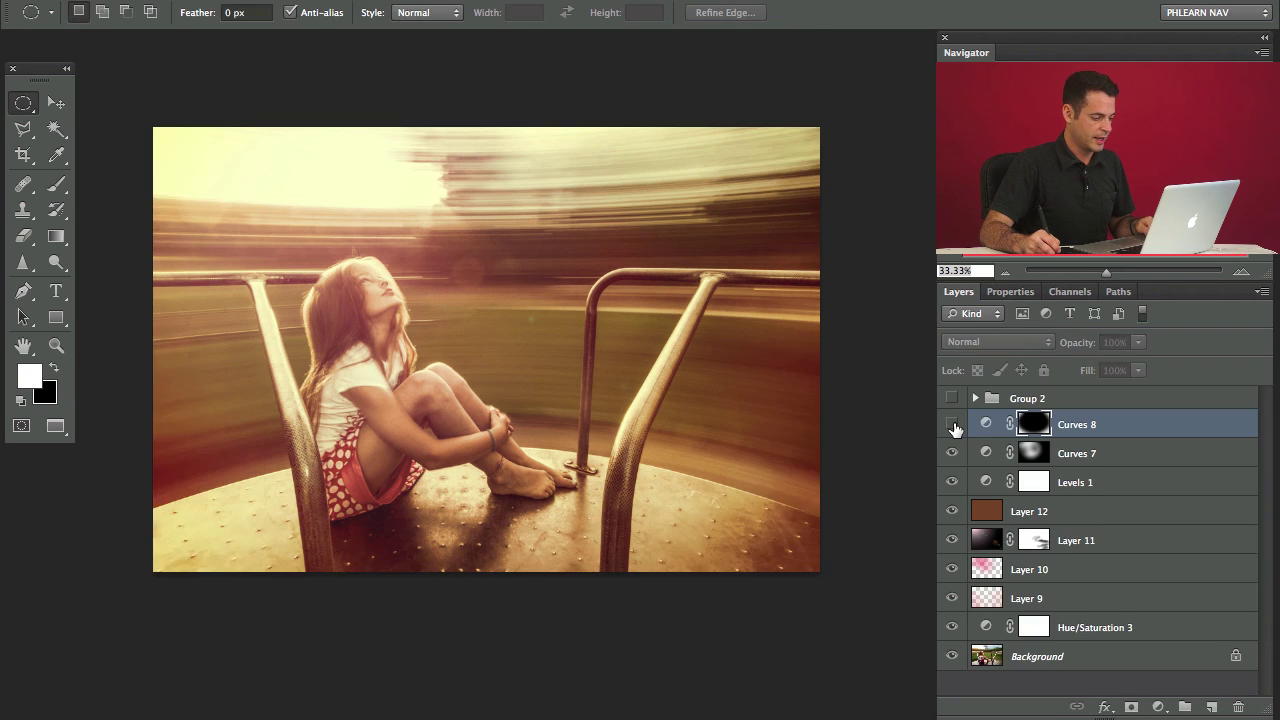
click(952, 425)
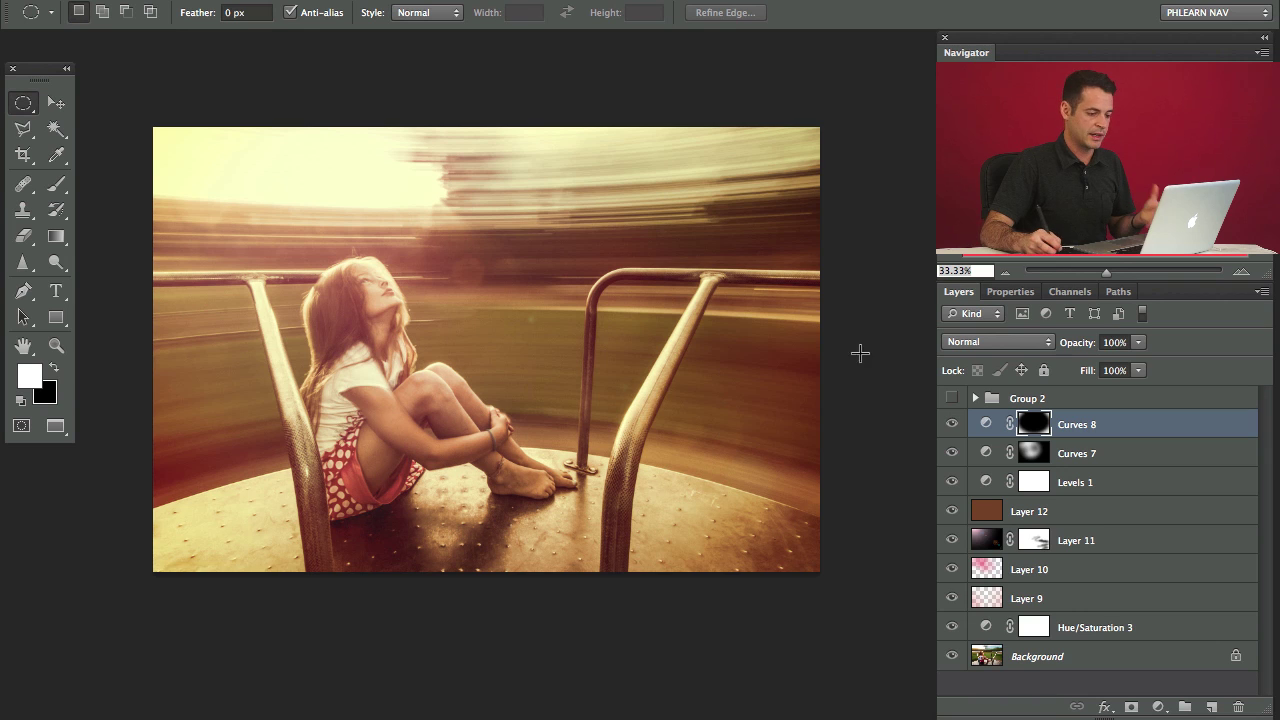
Reduce the opacity of the Curves 7 layer to 56% and of the Levels 1 layer to 77%
click(1097, 465)
drag(1076, 350, 1030, 376)
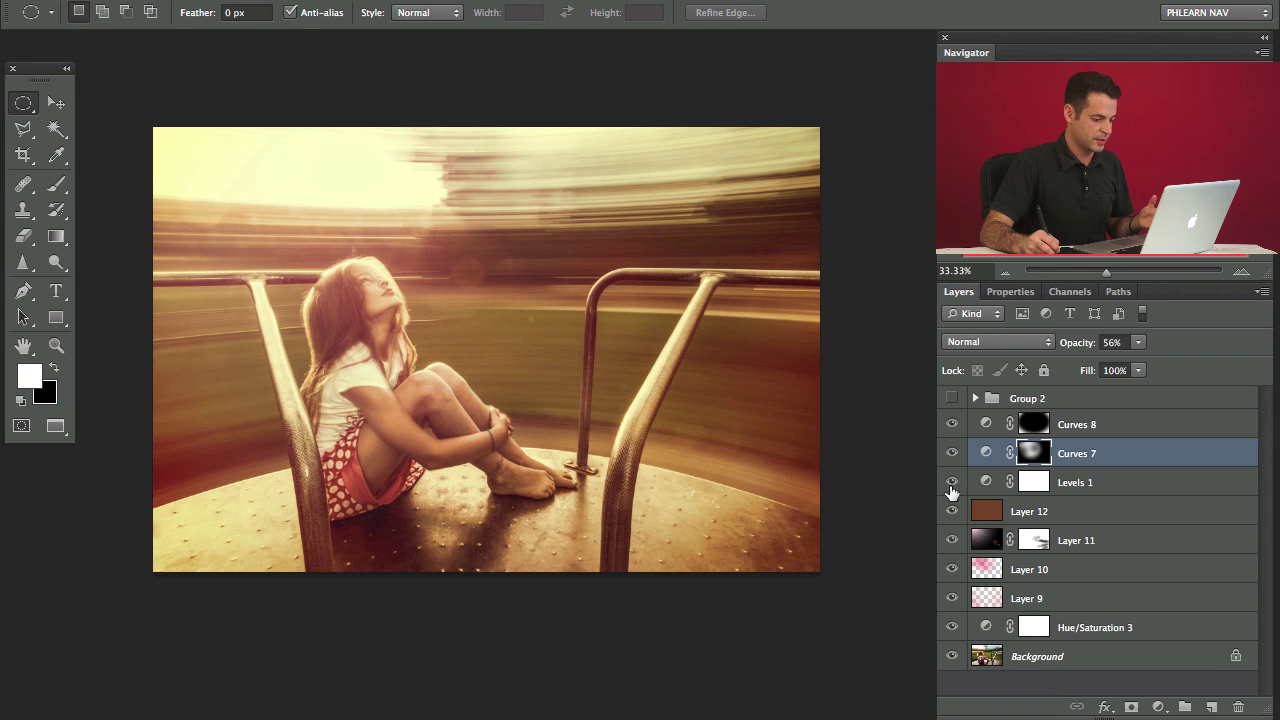
click(1078, 490)
drag(1080, 350, 1067, 350)
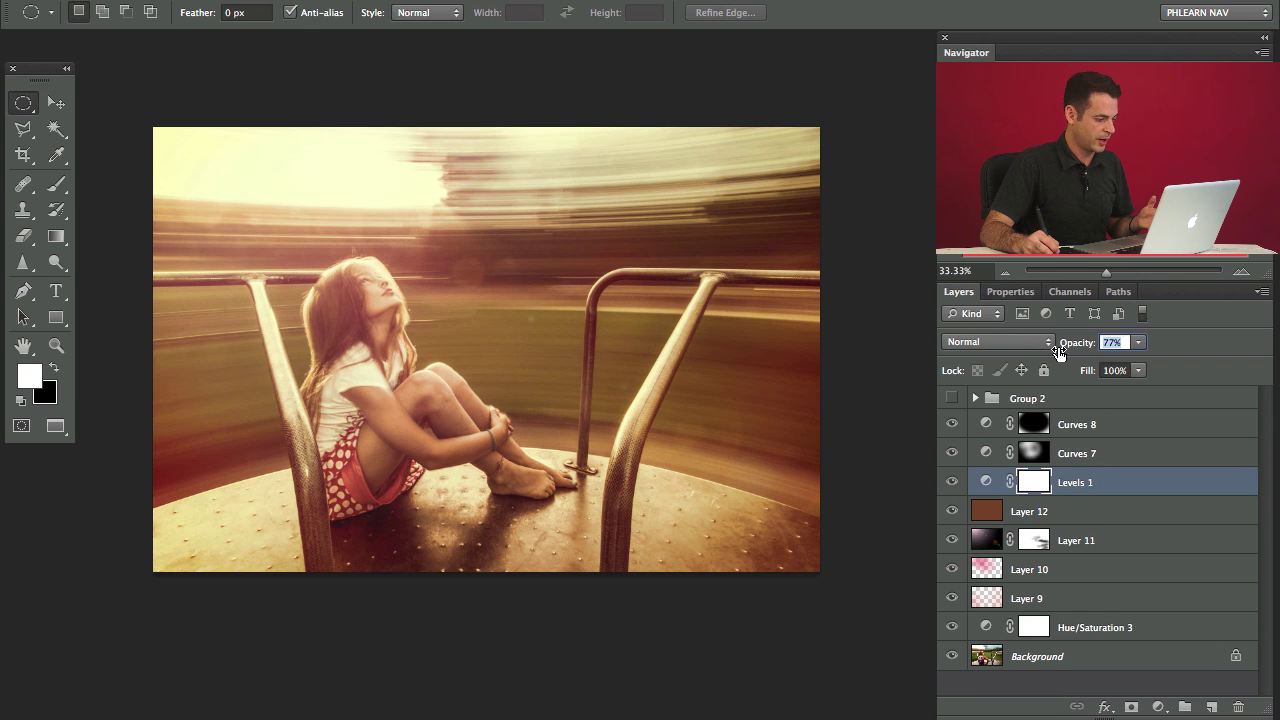
Compare the photo with and without the lens flare on Layer 11, nudging it slightly upward and reducing its opacity to 41%
click(953, 512)
click(952, 541)
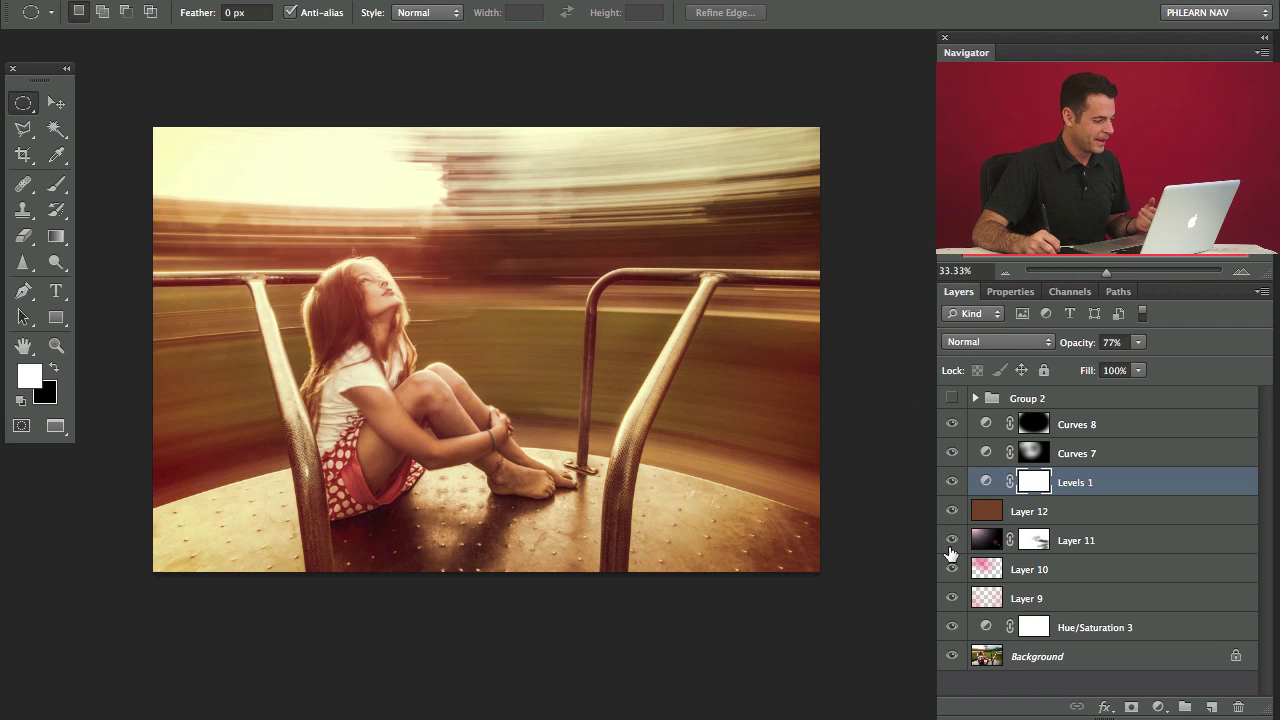
click(952, 541)
click(952, 541)
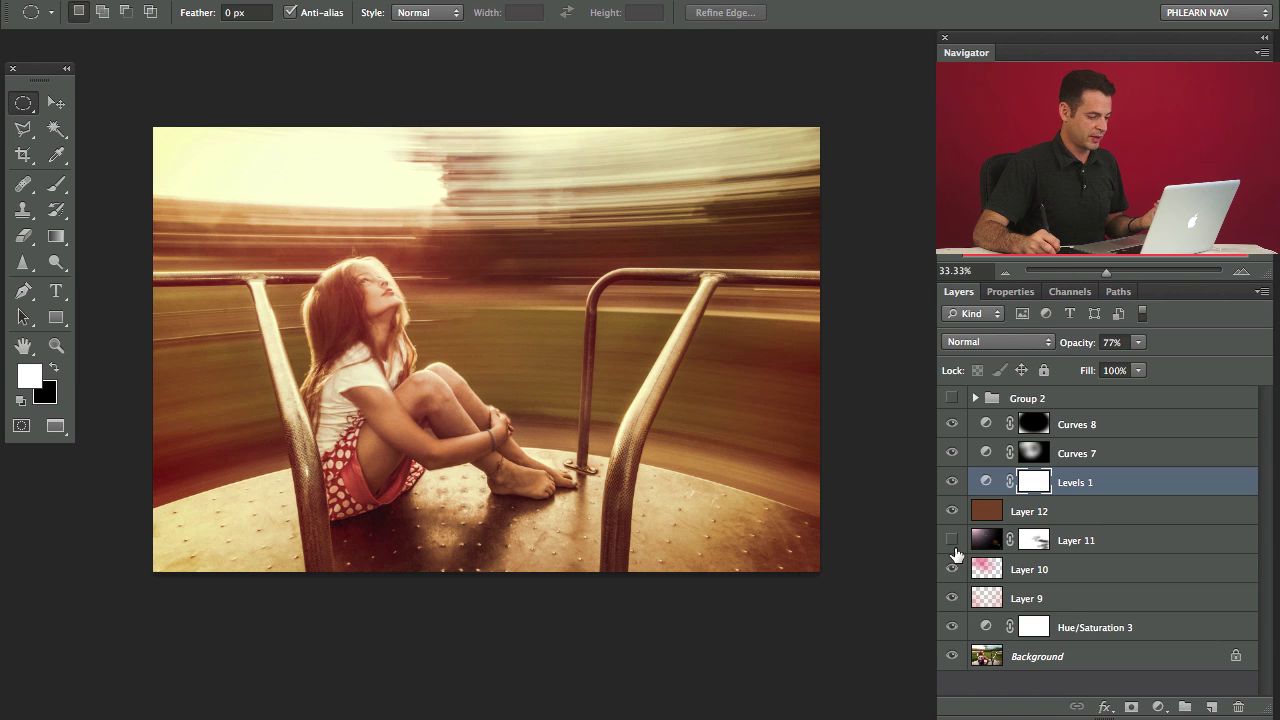
click(953, 541)
click(952, 541)
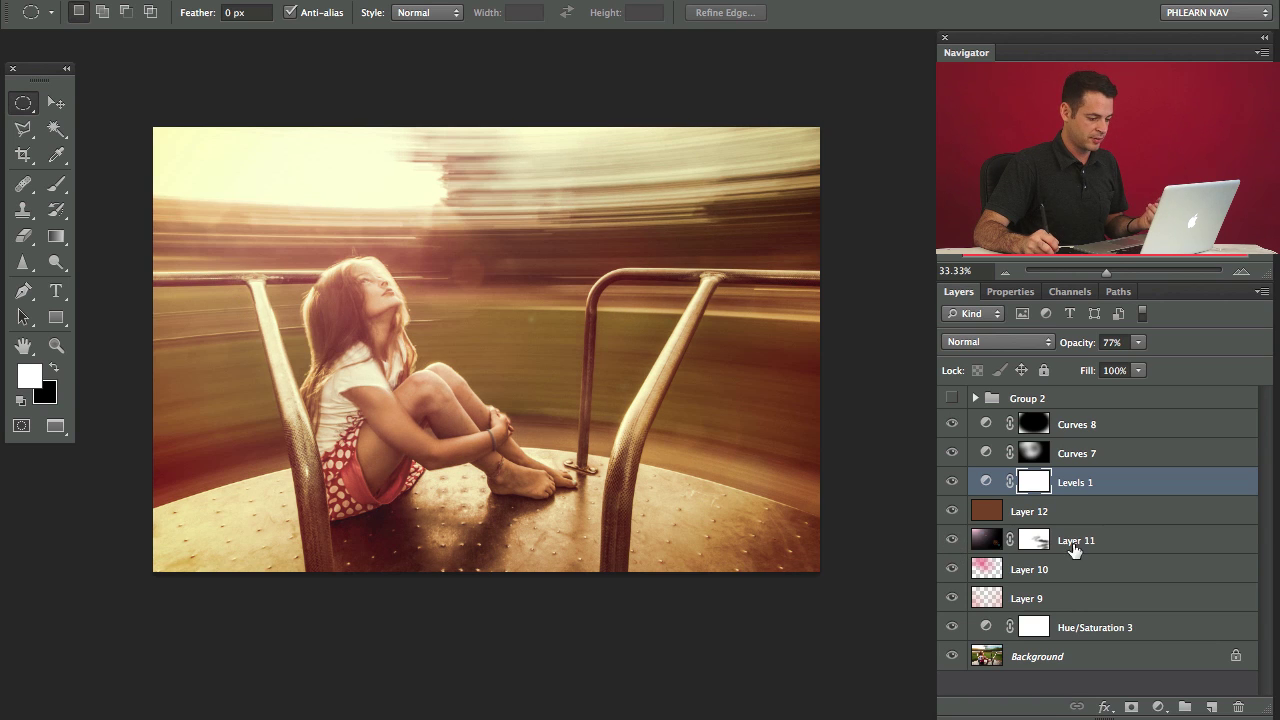
click(1073, 548)
key(v)
drag(748, 523, 749, 512)
click(952, 540)
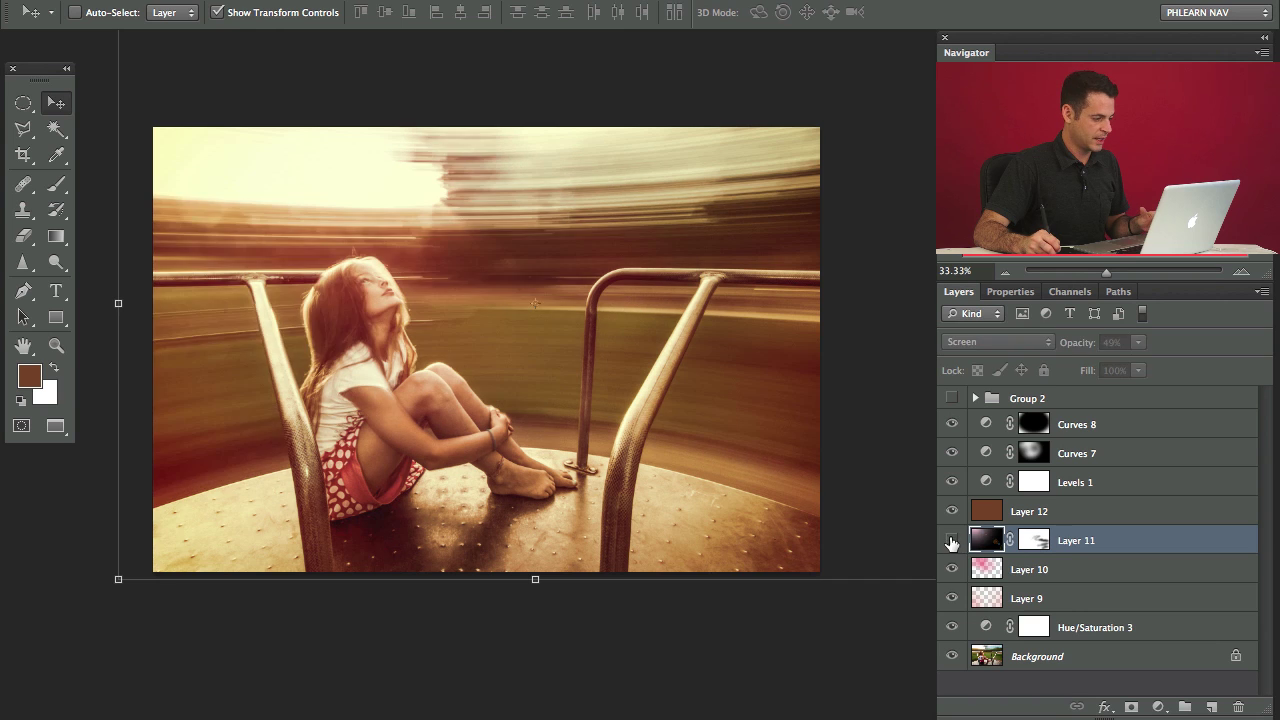
click(952, 540)
drag(1084, 345, 1076, 345)
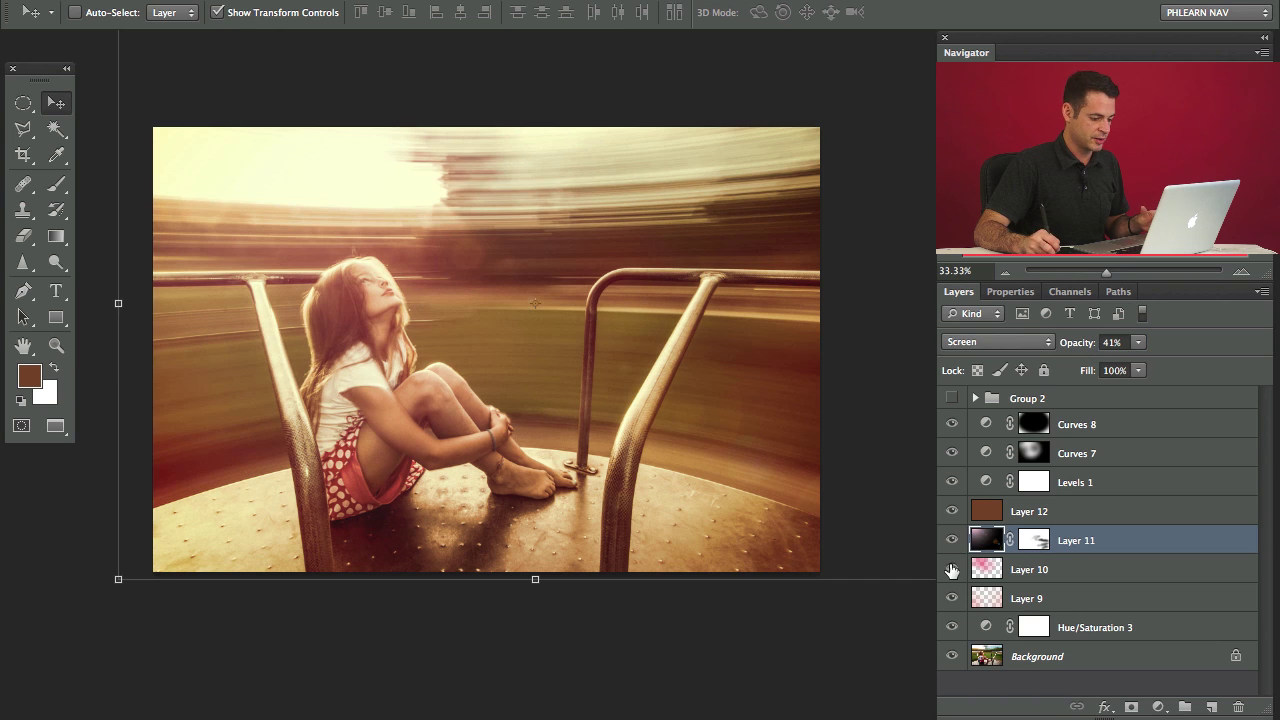
Compare the photo with and without the pink glow on Layer 10 and reduce that layer's opacity to 29%
click(952, 569)
click(952, 569)
click(952, 569)
click(952, 569)
click(952, 569)
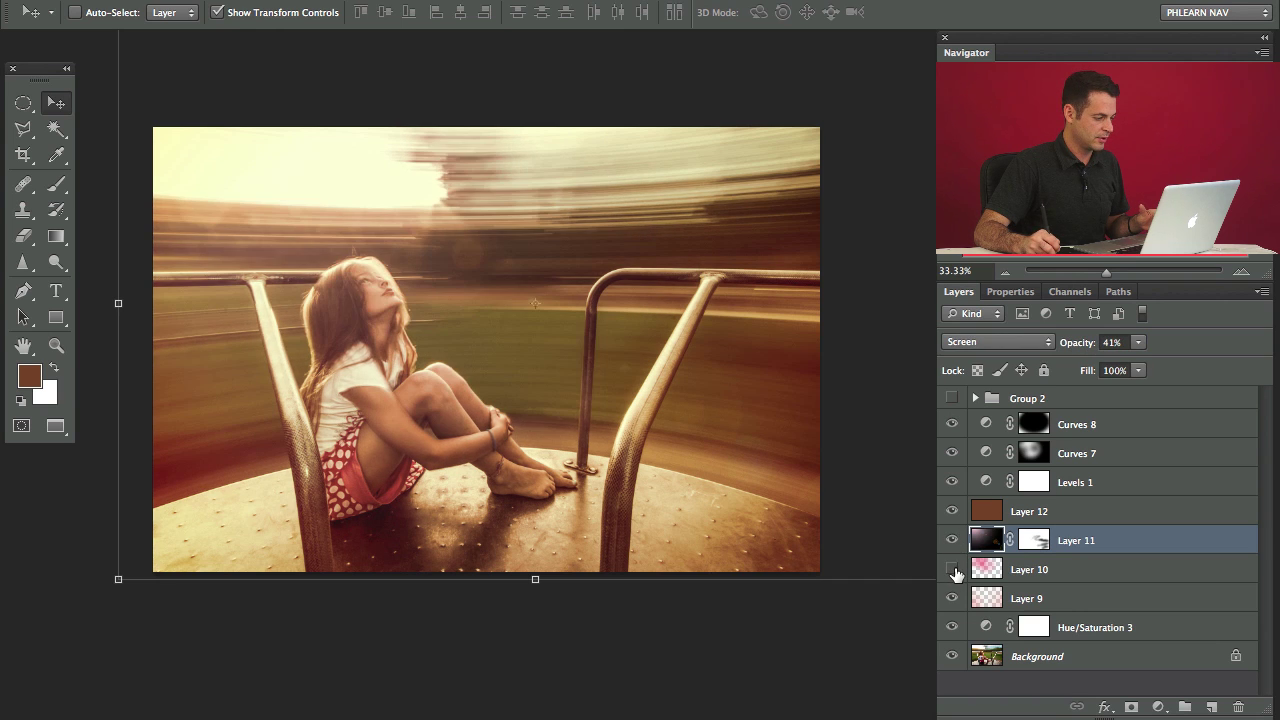
click(952, 569)
click(1070, 569)
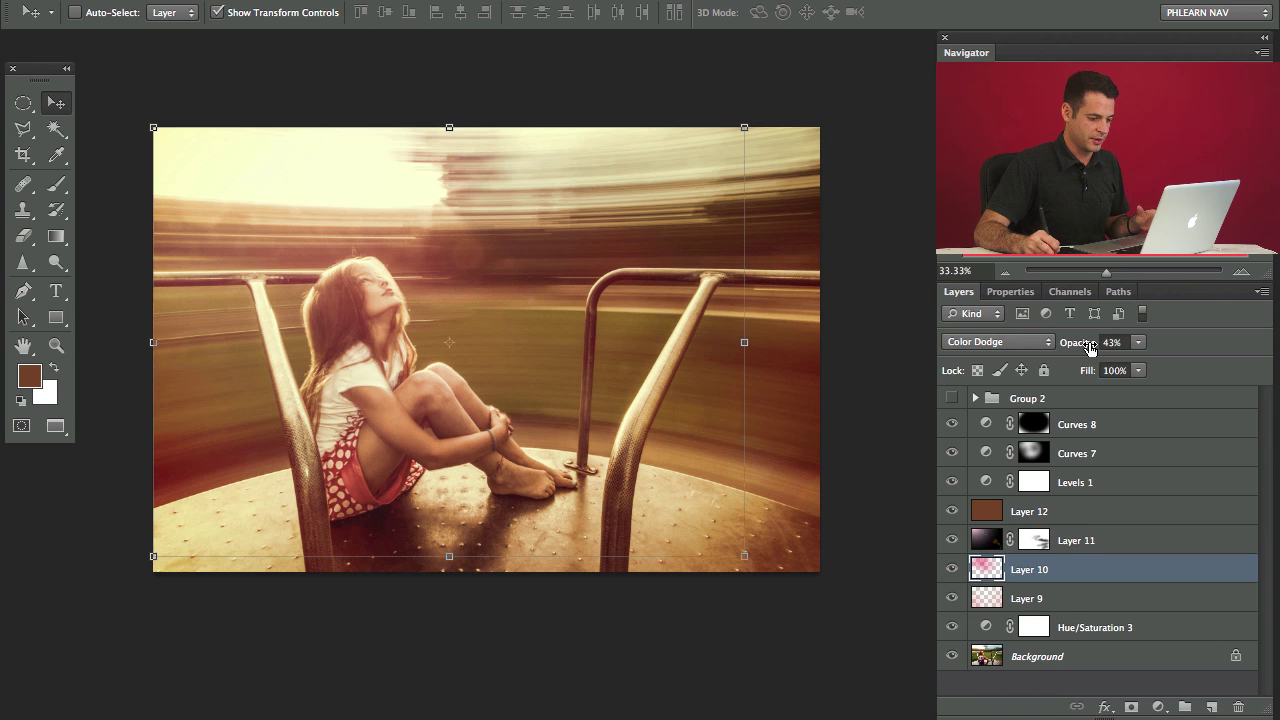
drag(1090, 345, 1080, 345)
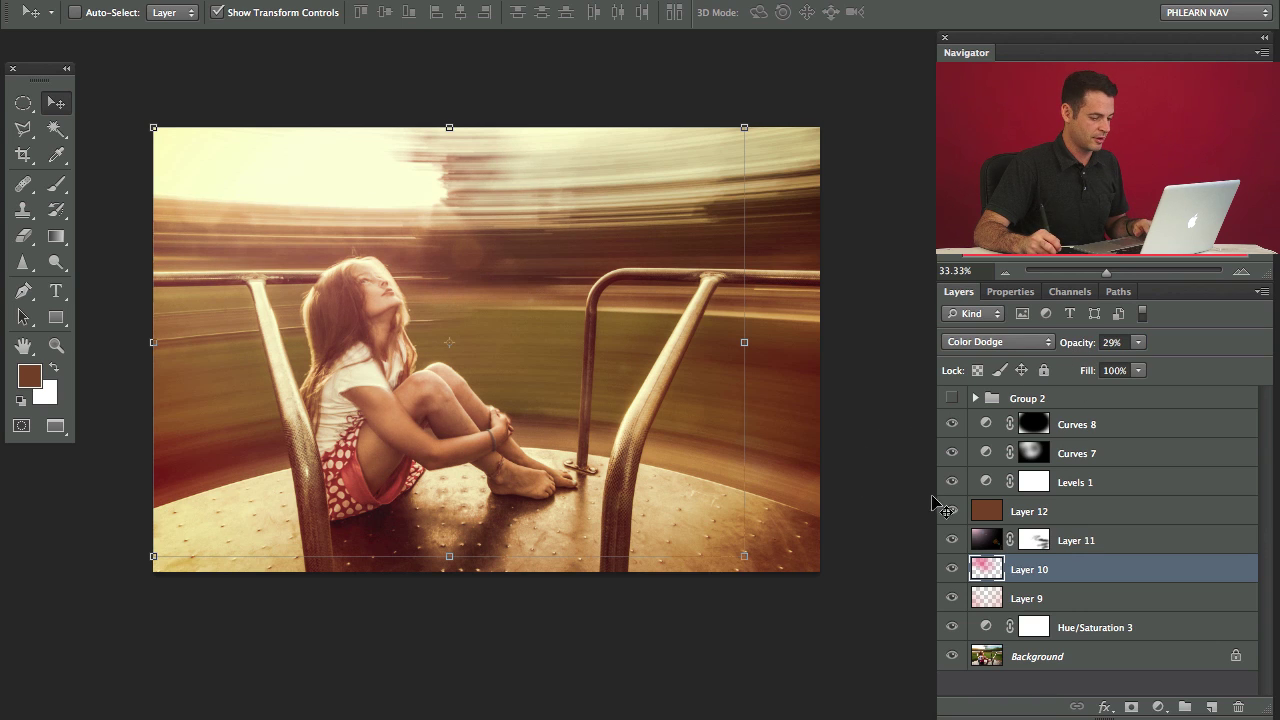
Add a Hue/Saturation adjustment layer above the Curves 8 layer and target its Yellows range
click(1090, 430)
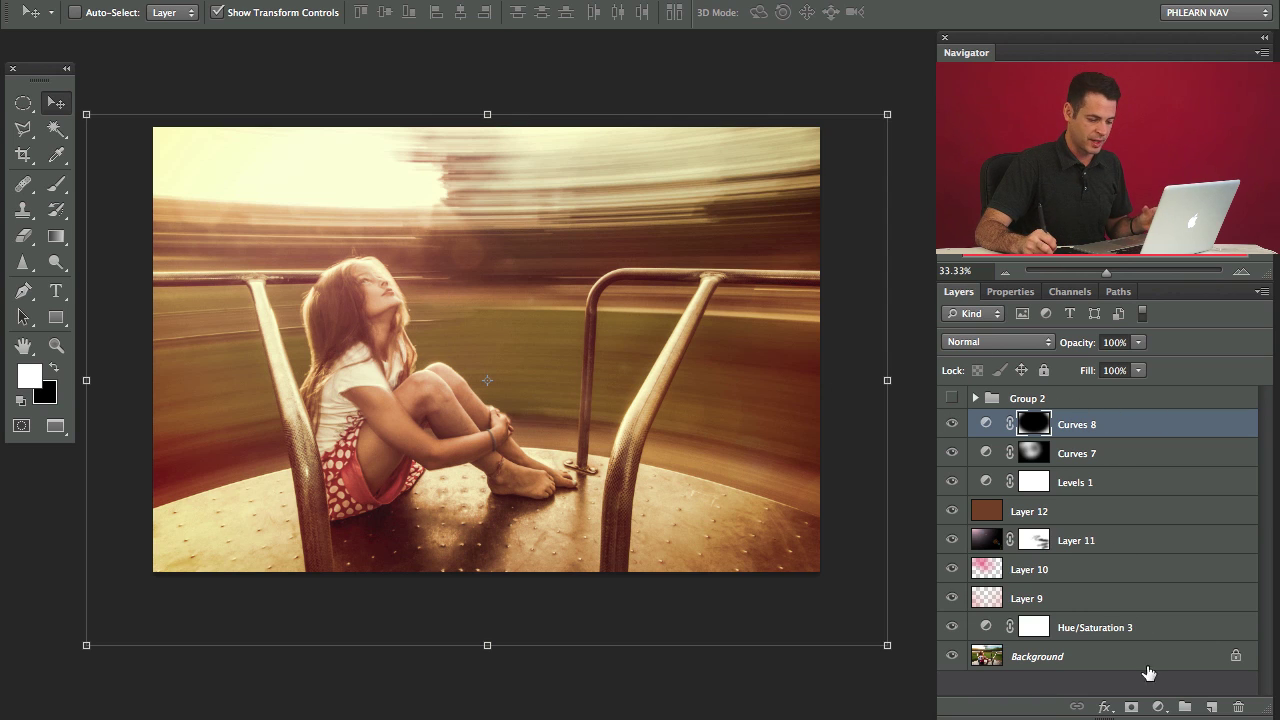
click(1158, 707)
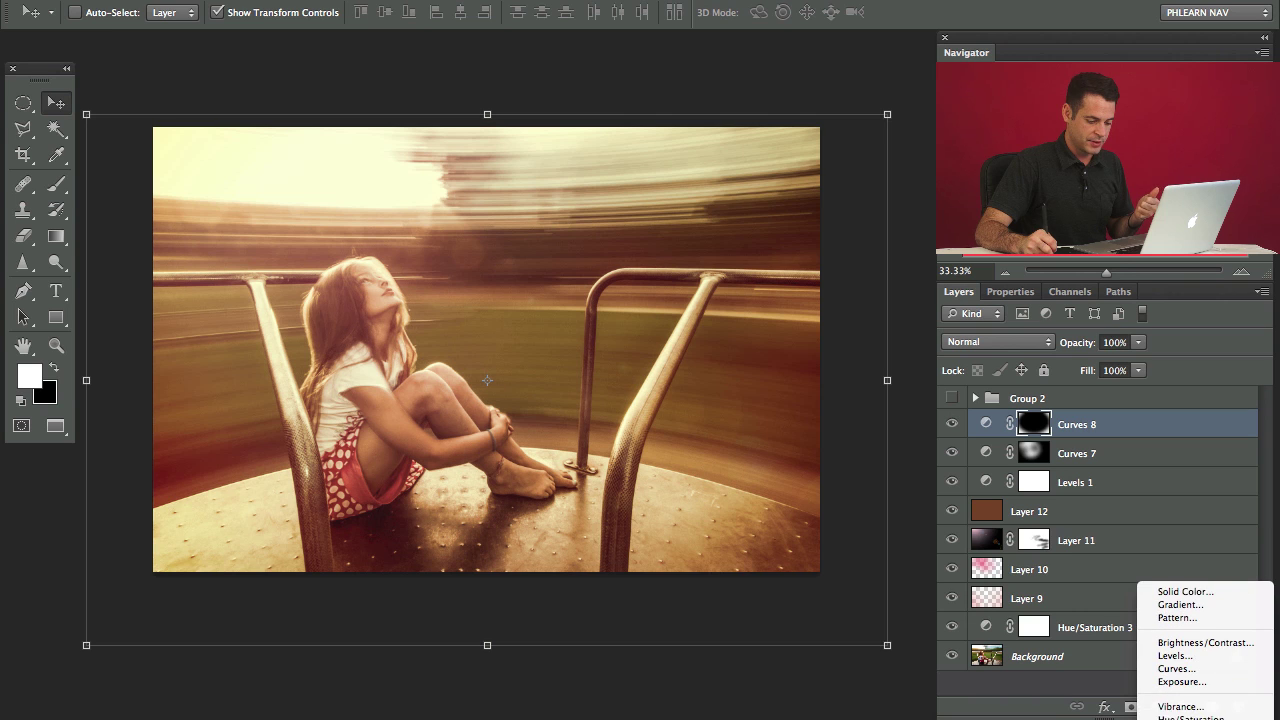
click(1185, 717)
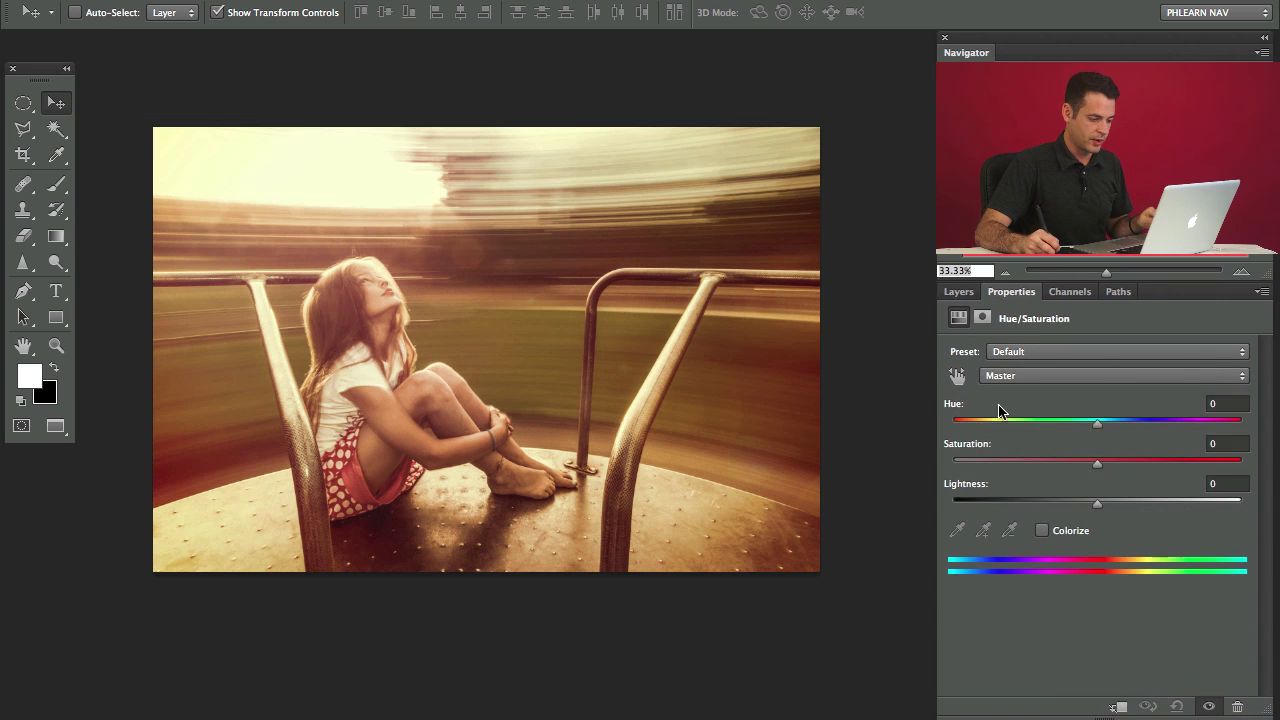
click(1008, 375)
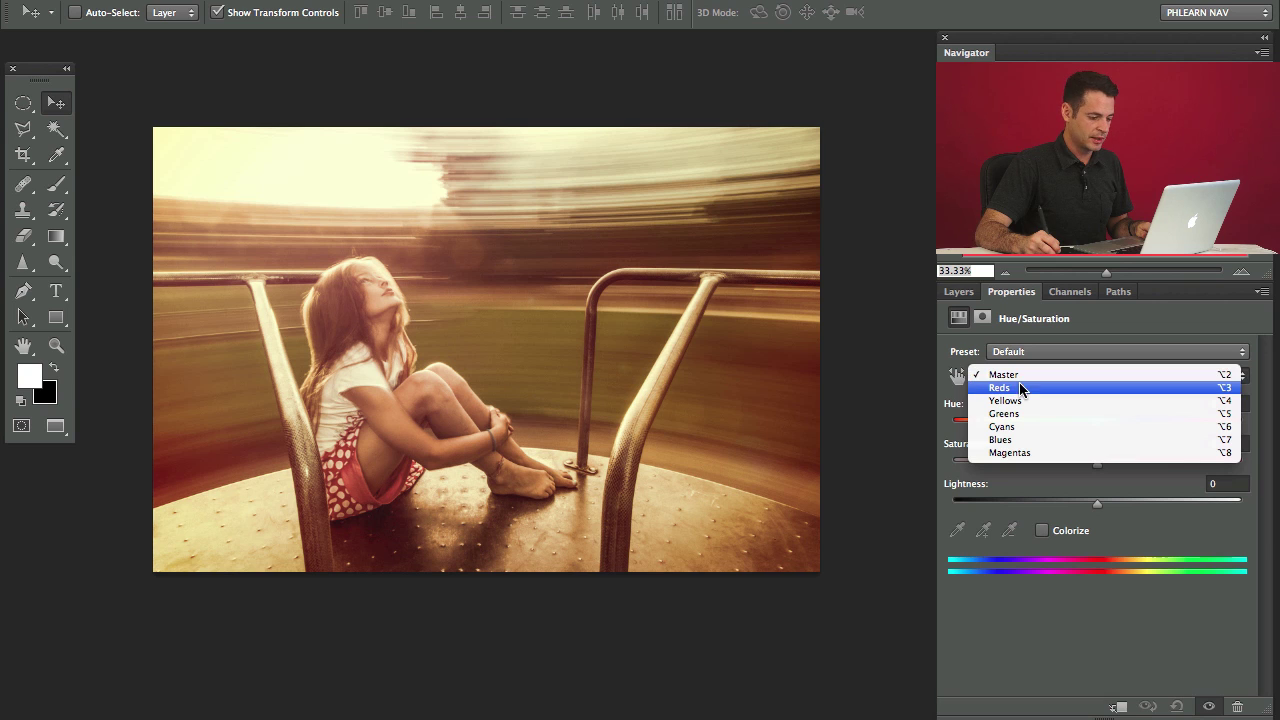
click(1040, 400)
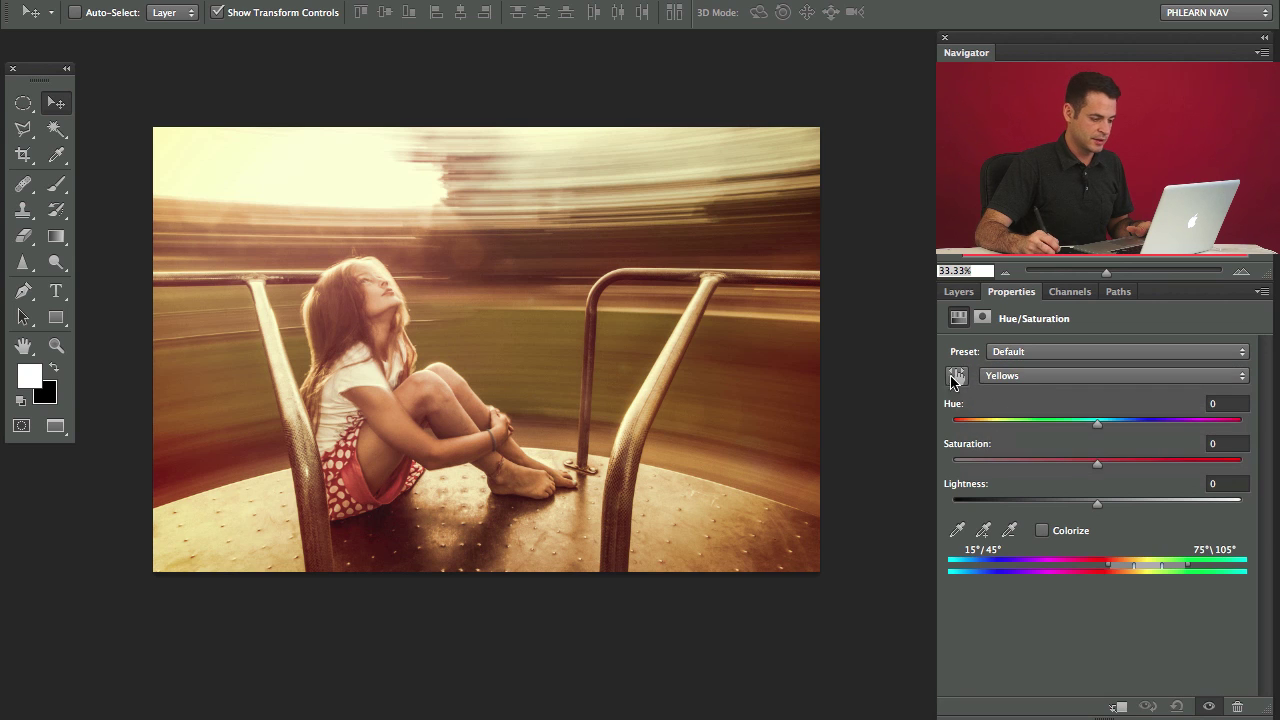
Sample colors in the blurred background, ending just beside the girl, to shift the Yellows range, and raise its saturation to +23
click(957, 531)
click(486, 322)
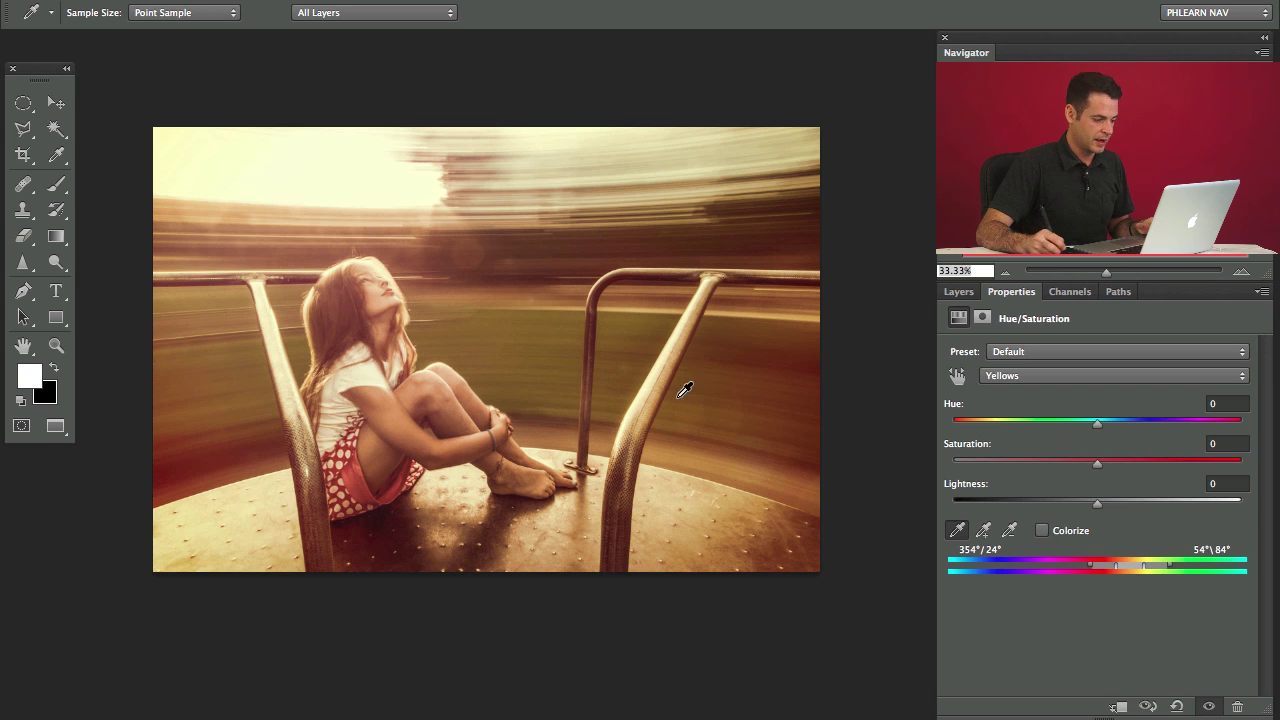
click(743, 493)
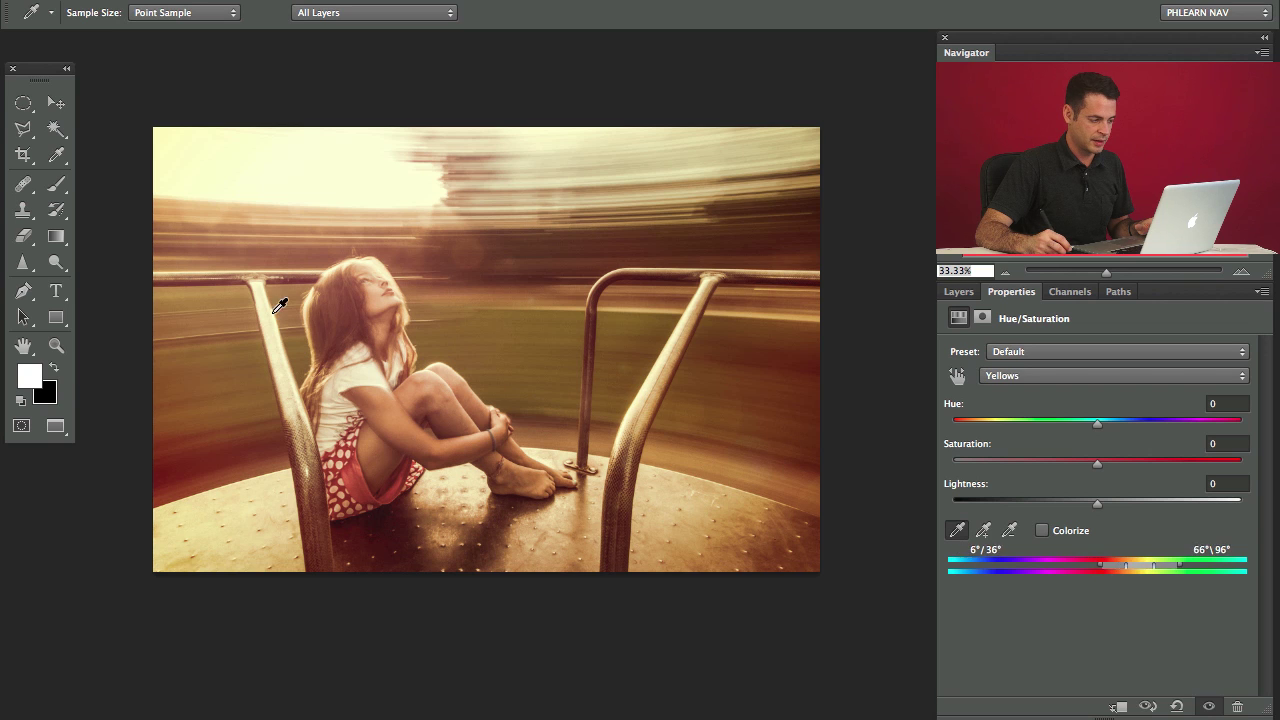
click(252, 358)
click(216, 404)
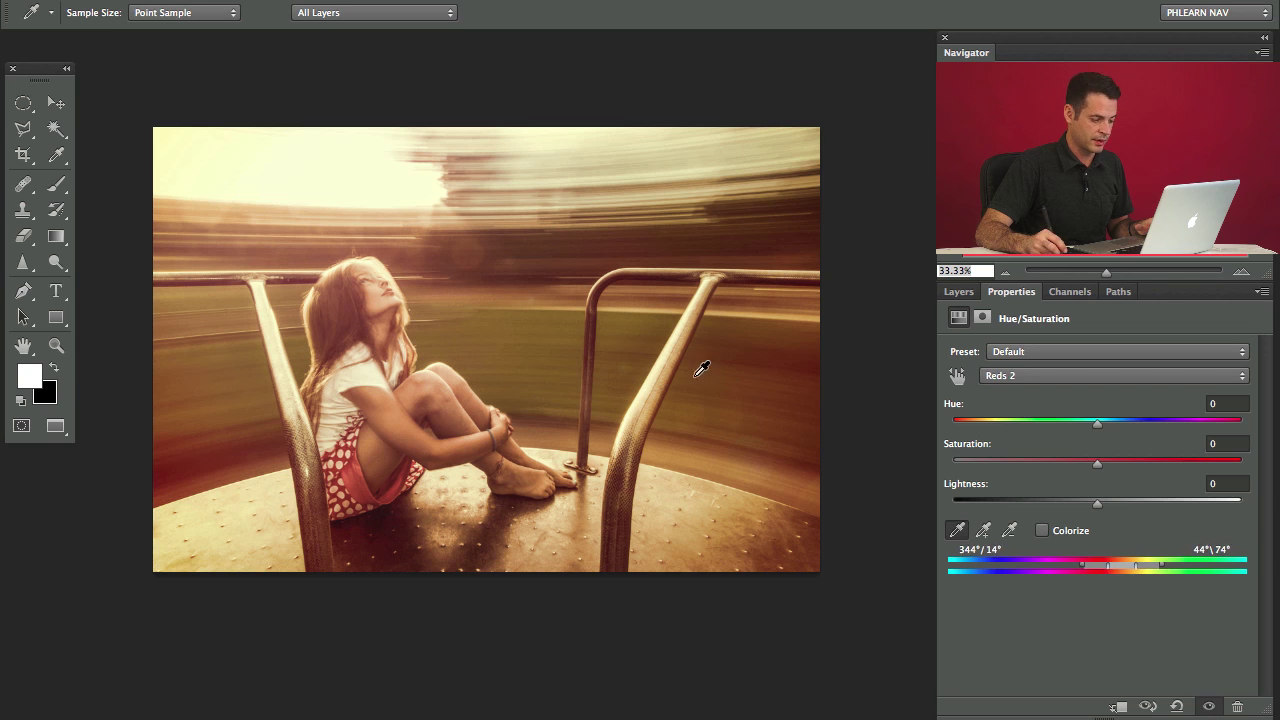
click(521, 324)
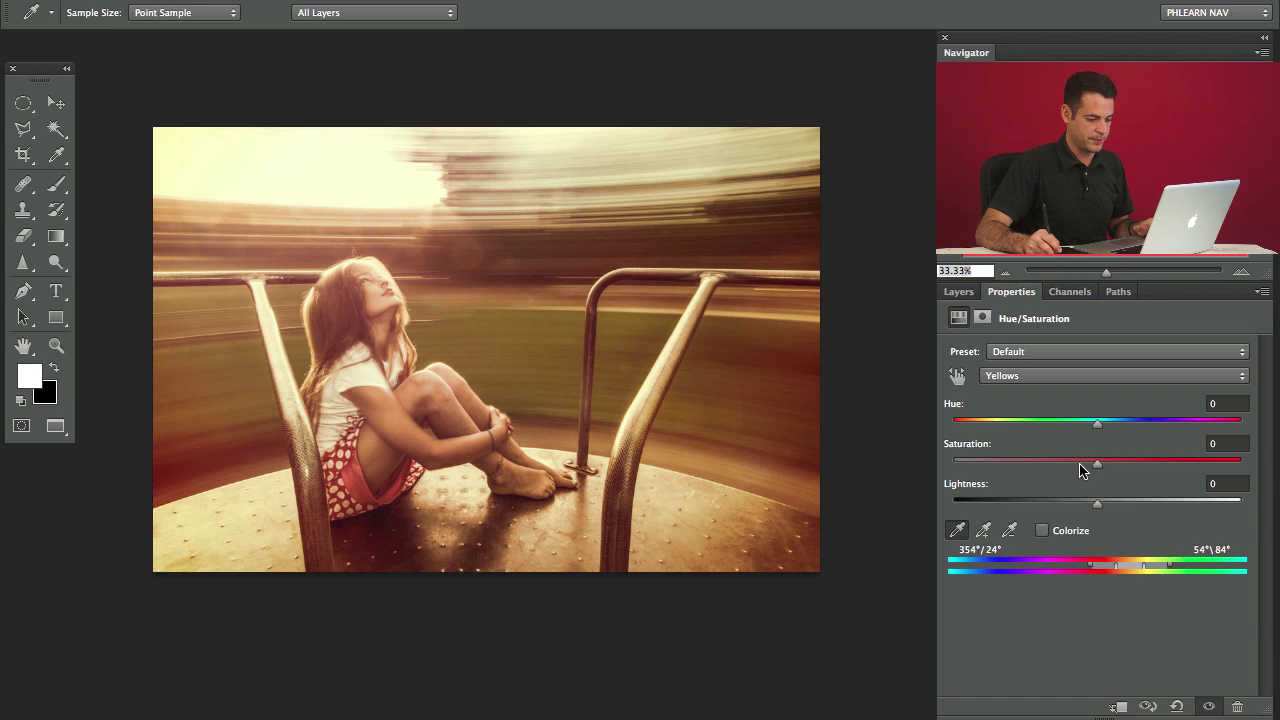
drag(1100, 467, 1121, 465)
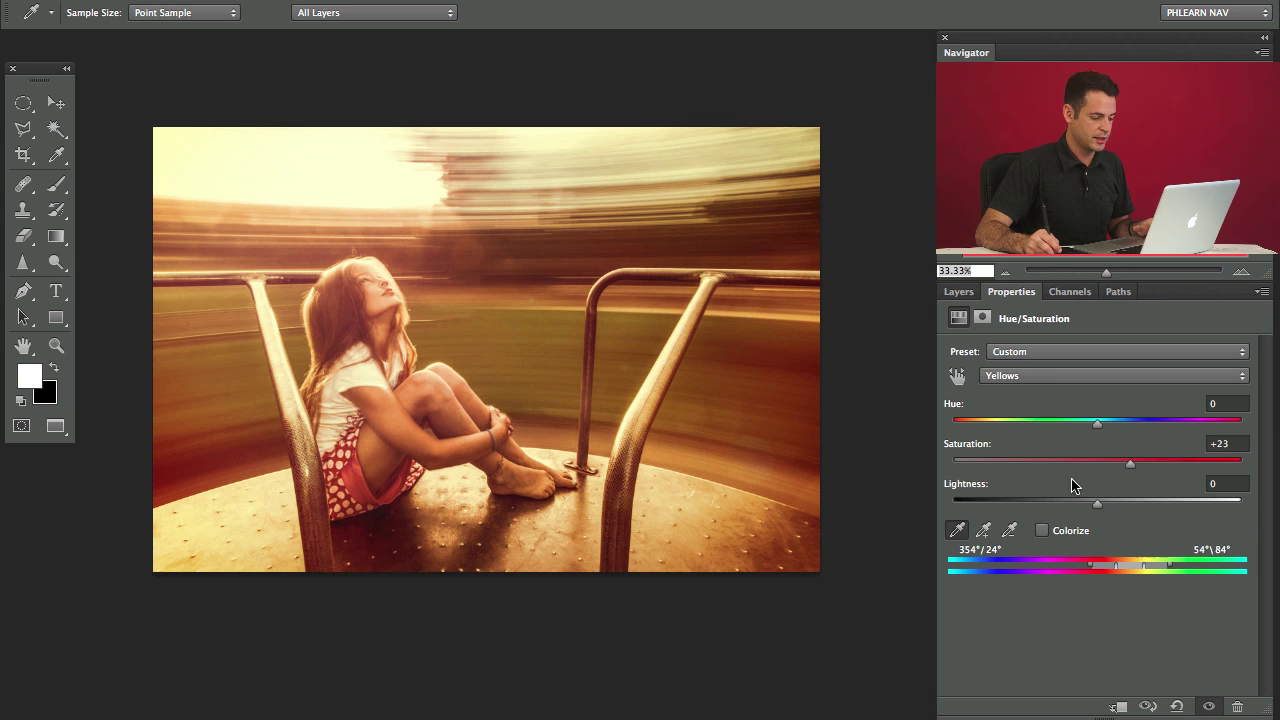
Reduce the new Hue/Saturation layer's opacity to 58% and compare the photo with and without it
click(957, 292)
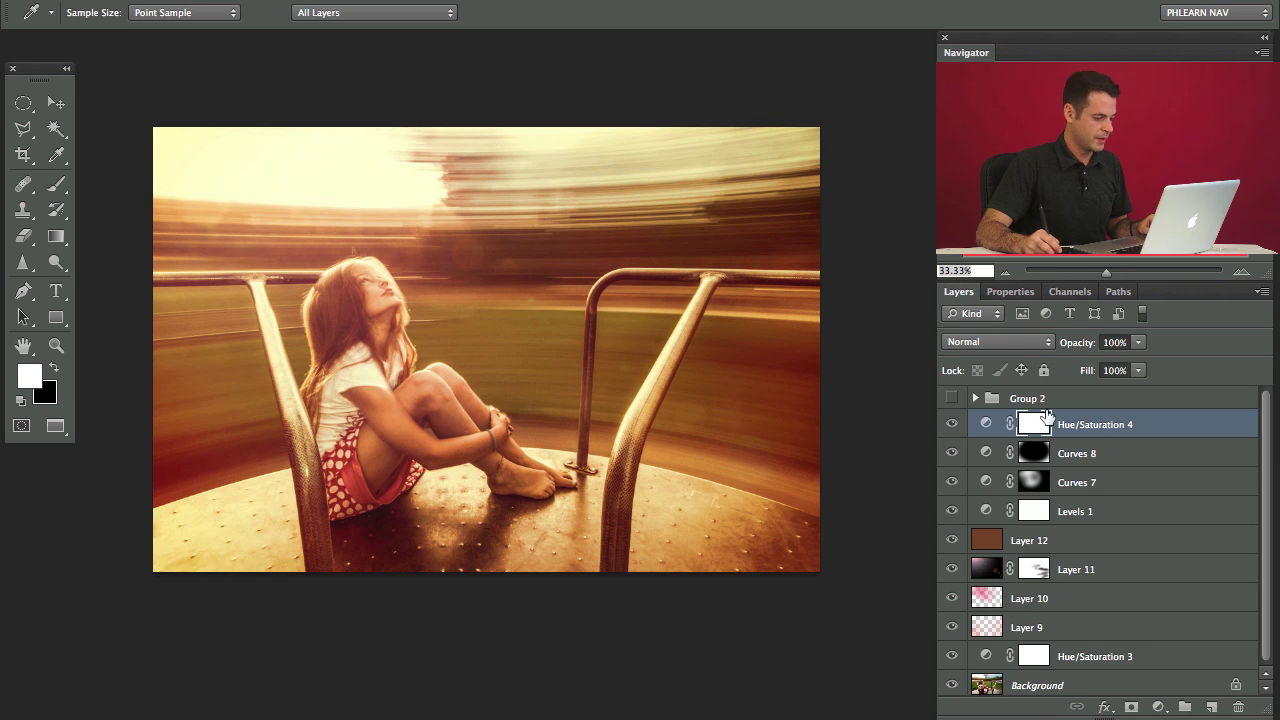
drag(1083, 355, 1070, 347)
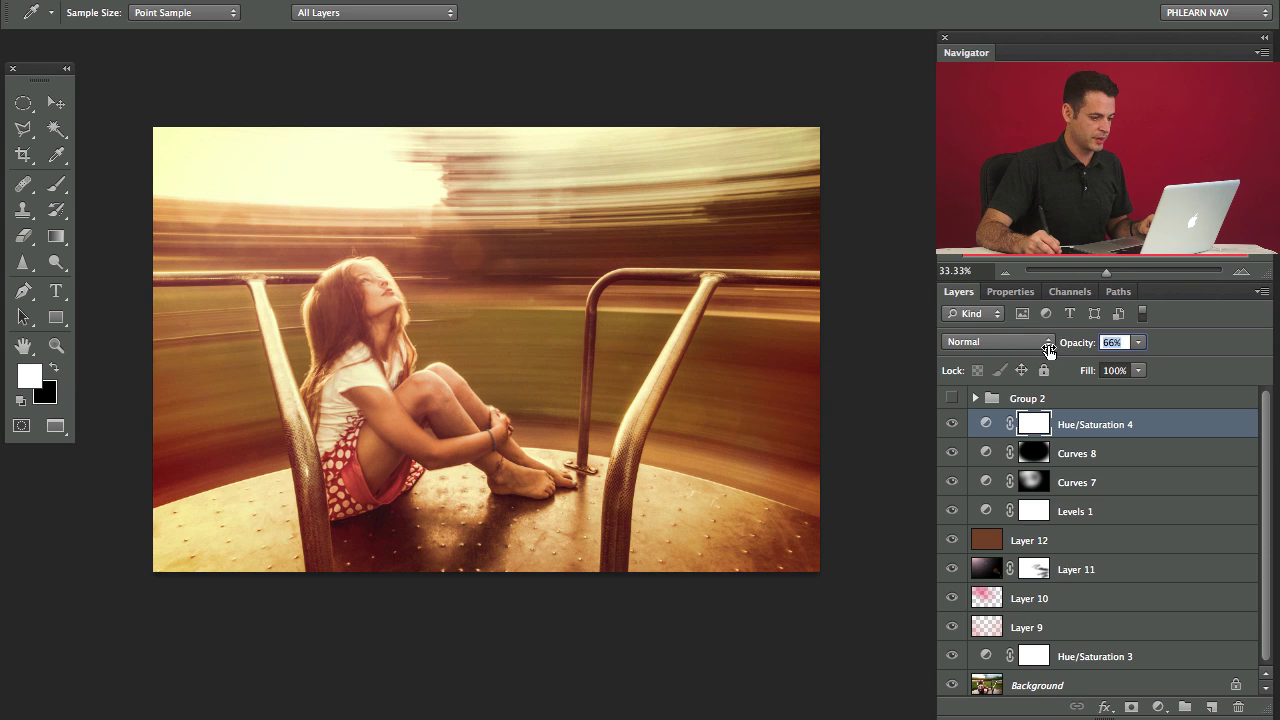
key(Return)
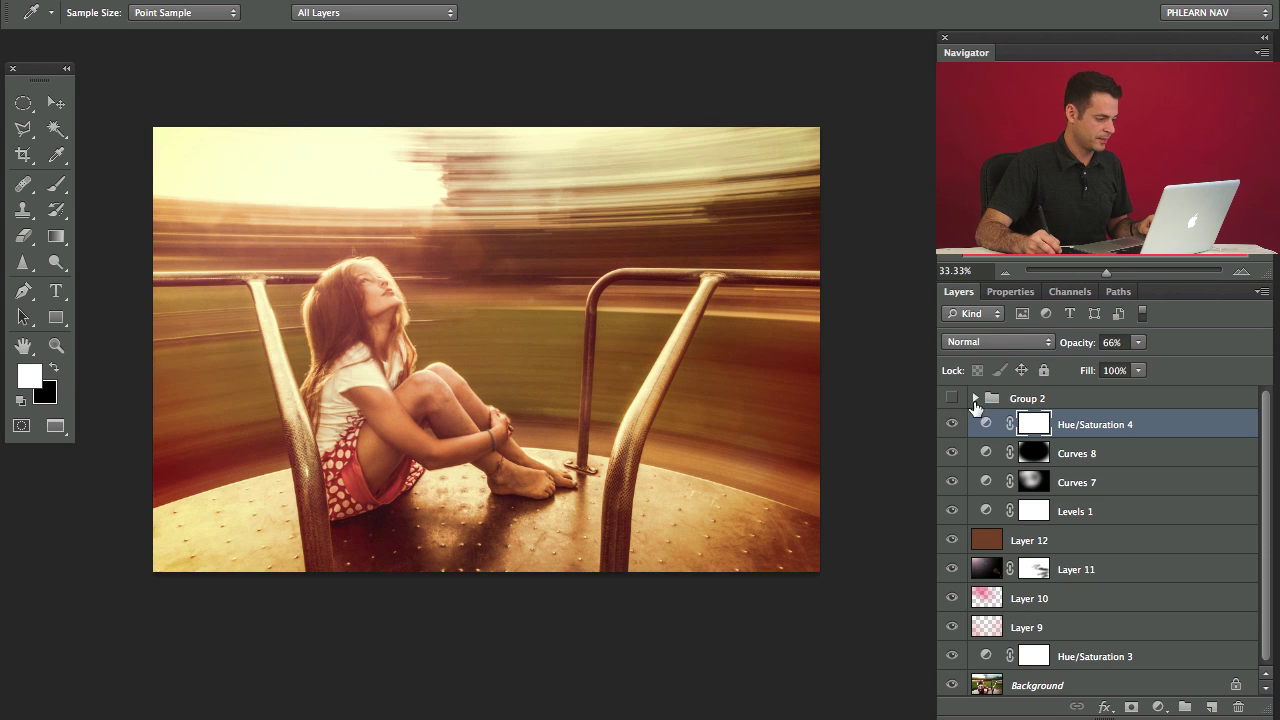
drag(1068, 345, 1062, 344)
key(Return)
click(952, 424)
click(952, 424)
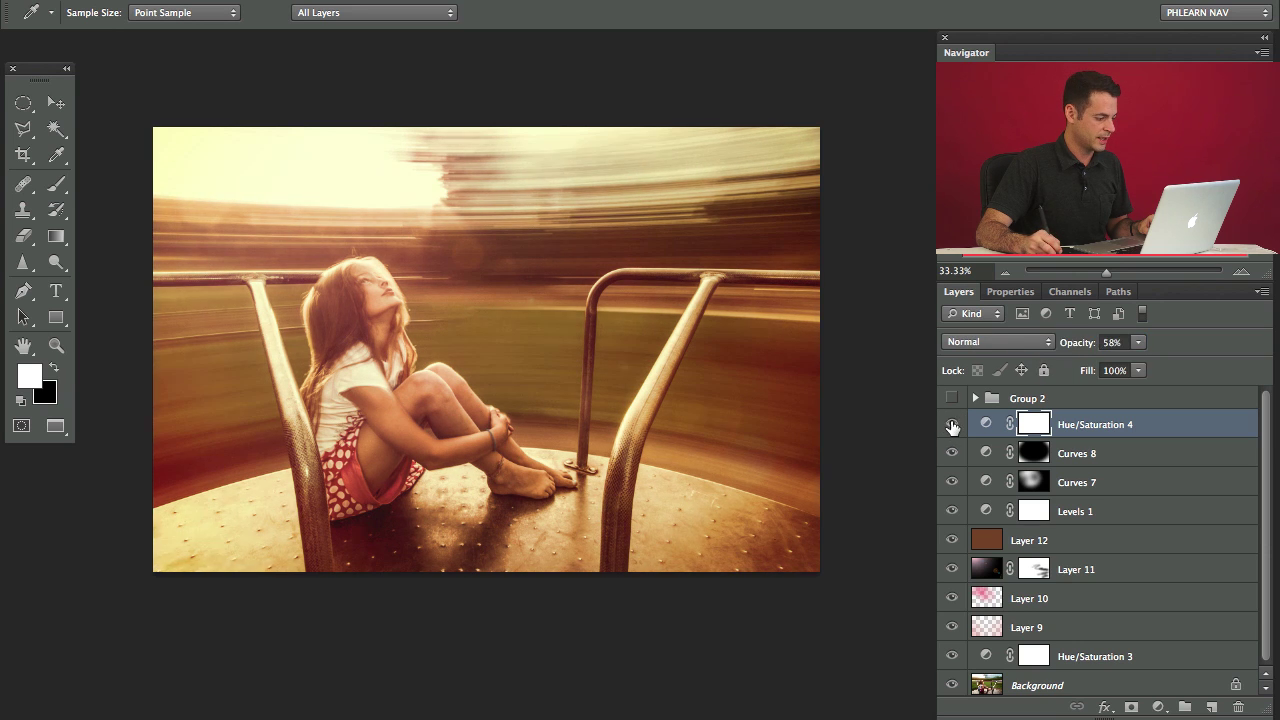
click(952, 424)
click(952, 424)
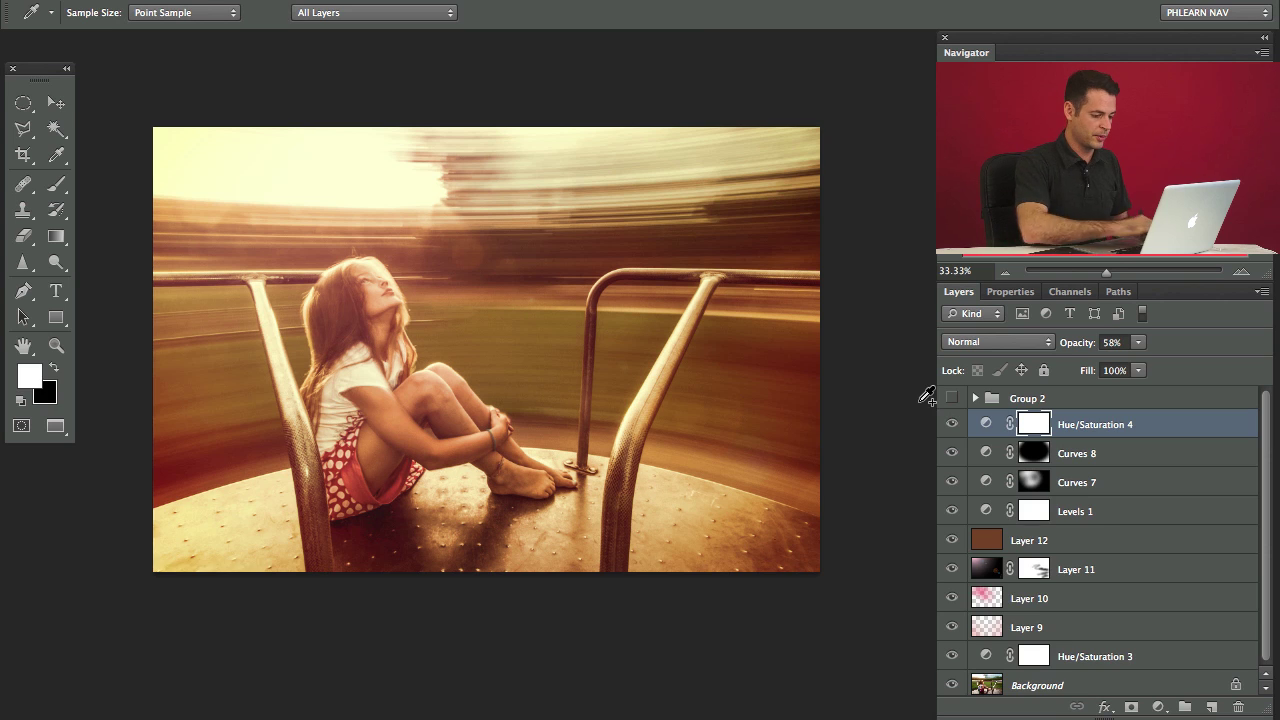
Merge all visible layers into a new layer above Hue/Saturation 4 and apply a Motion Blur with angle 0° and distance 294 pixels
key(ctrl+alt+shift+e)
key(v)
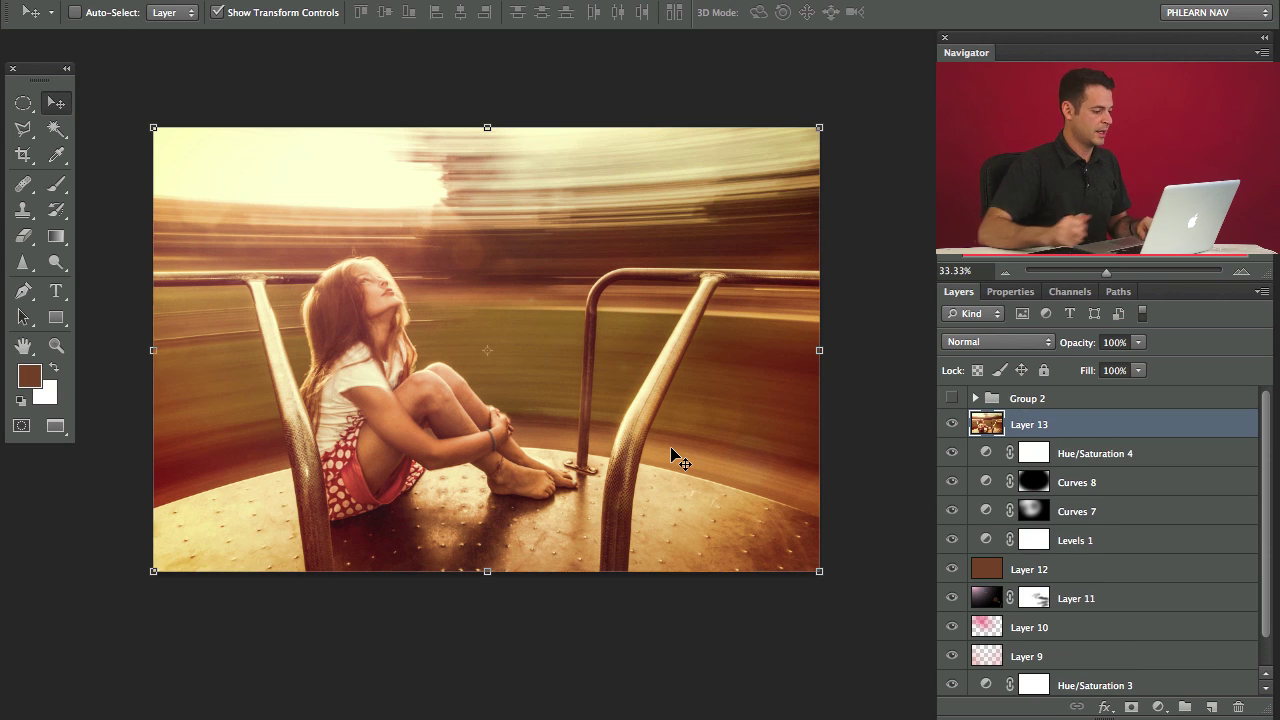
click(480, 1)
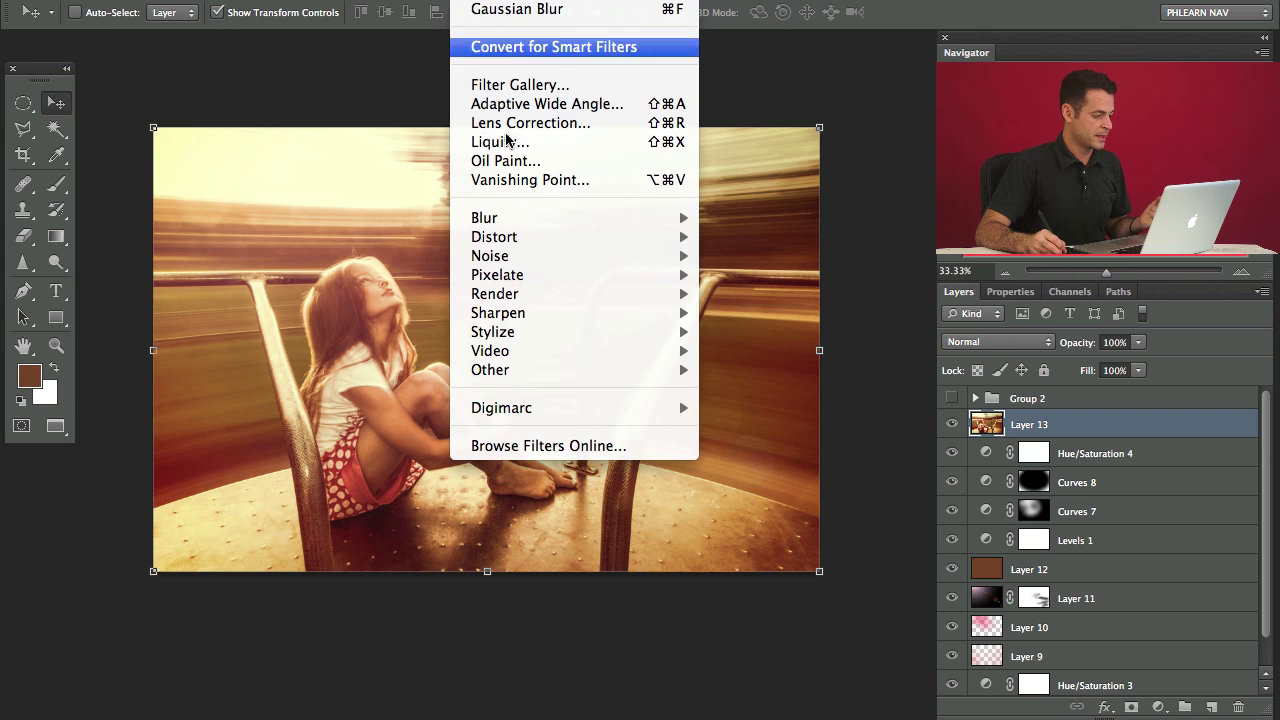
mouse_move(519, 229)
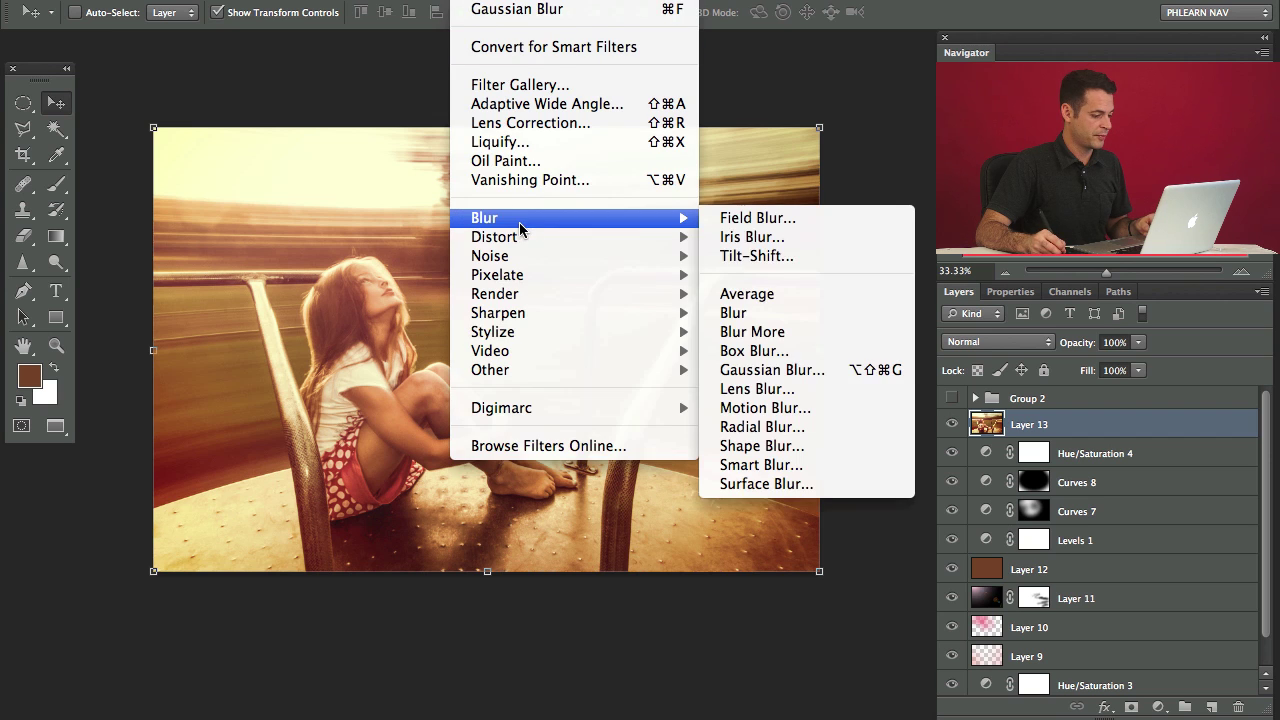
click(765, 407)
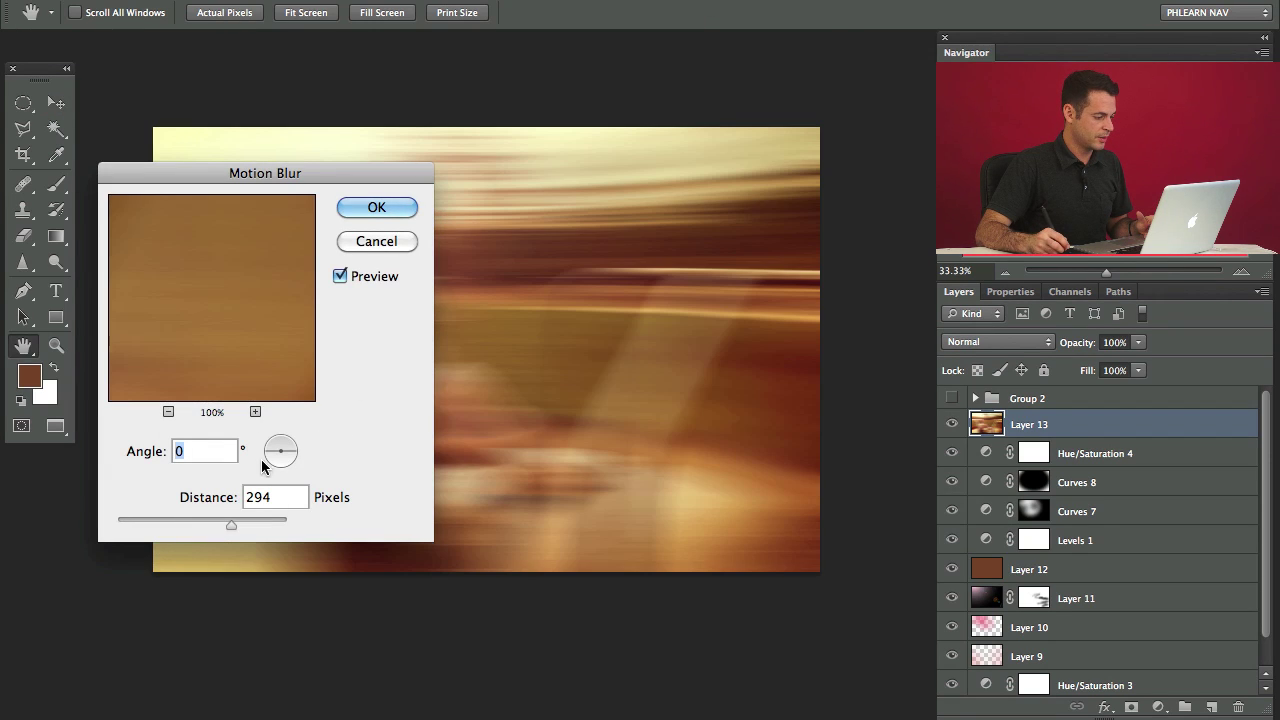
click(376, 208)
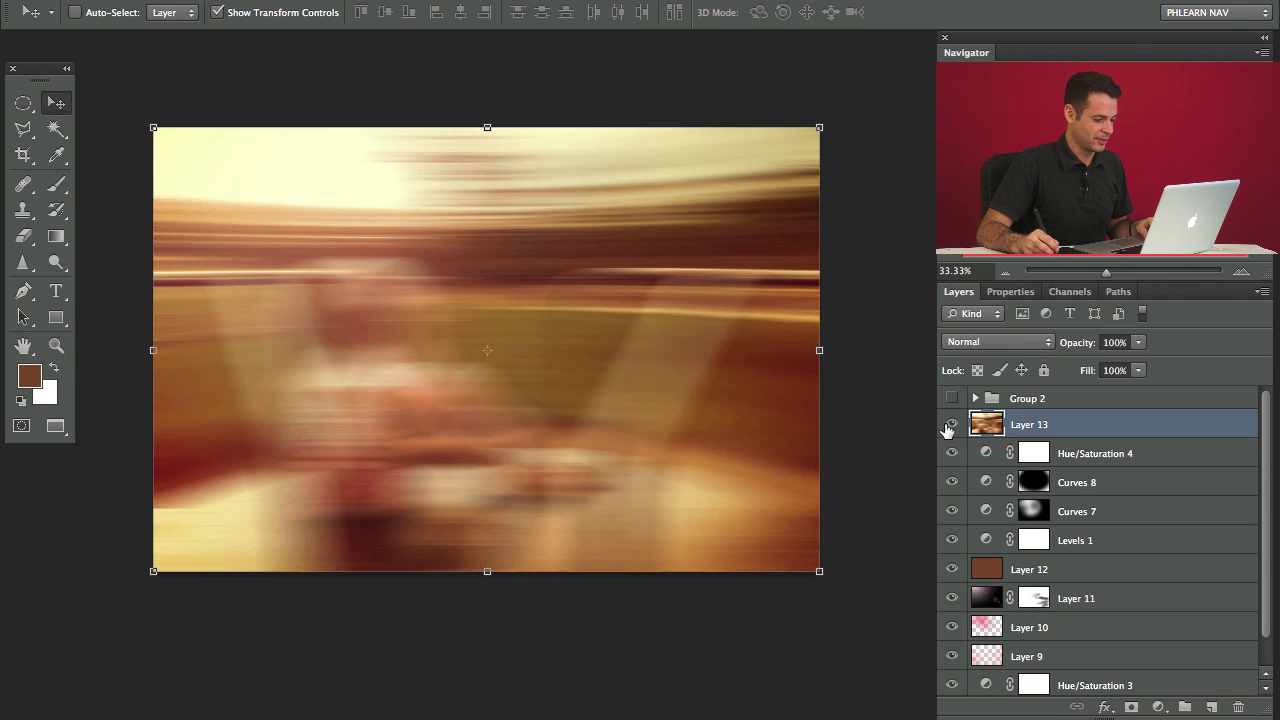
Compare the photo with and without the motion-blurred Layer 13
click(951, 426)
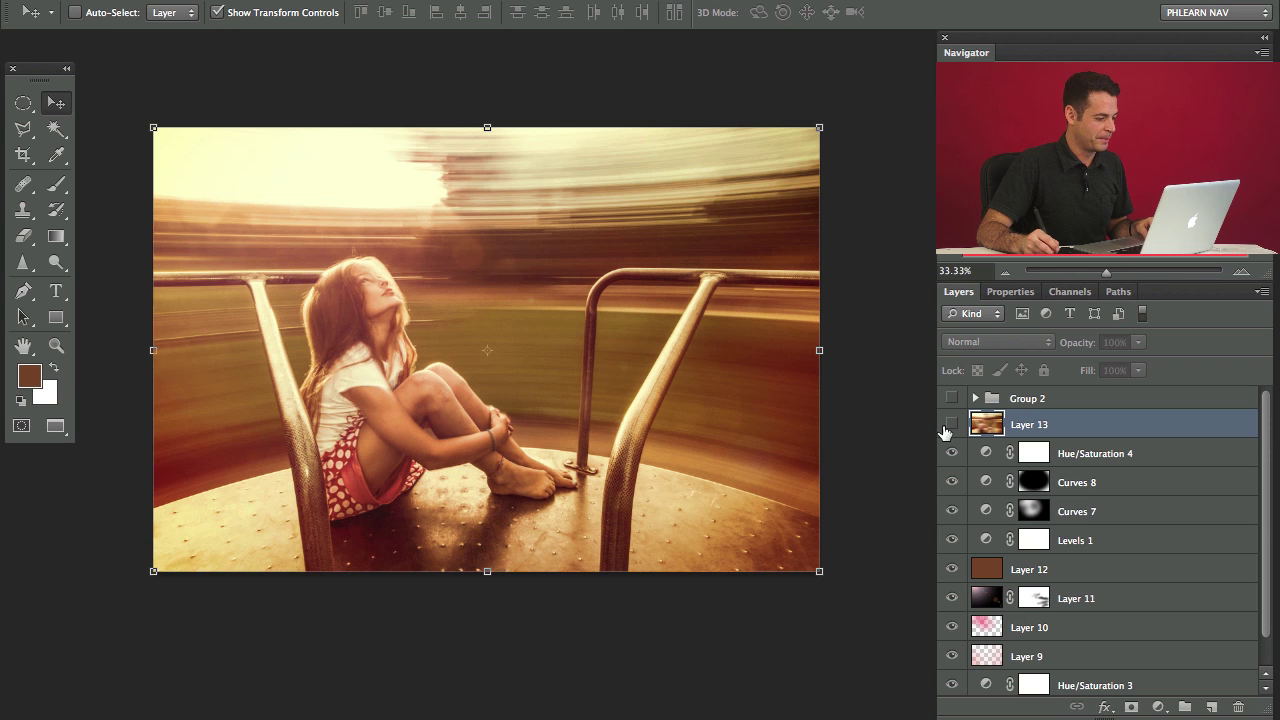
click(951, 425)
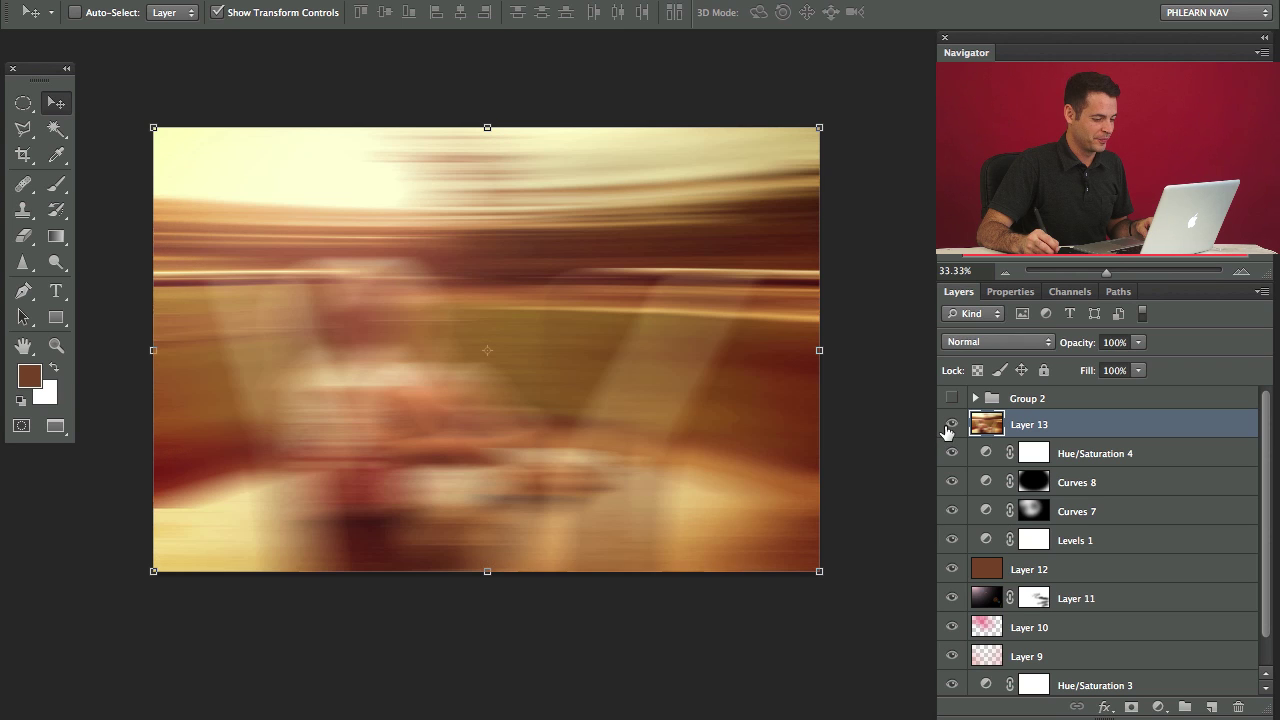
click(951, 425)
click(951, 425)
click(951, 425)
click(951, 425)
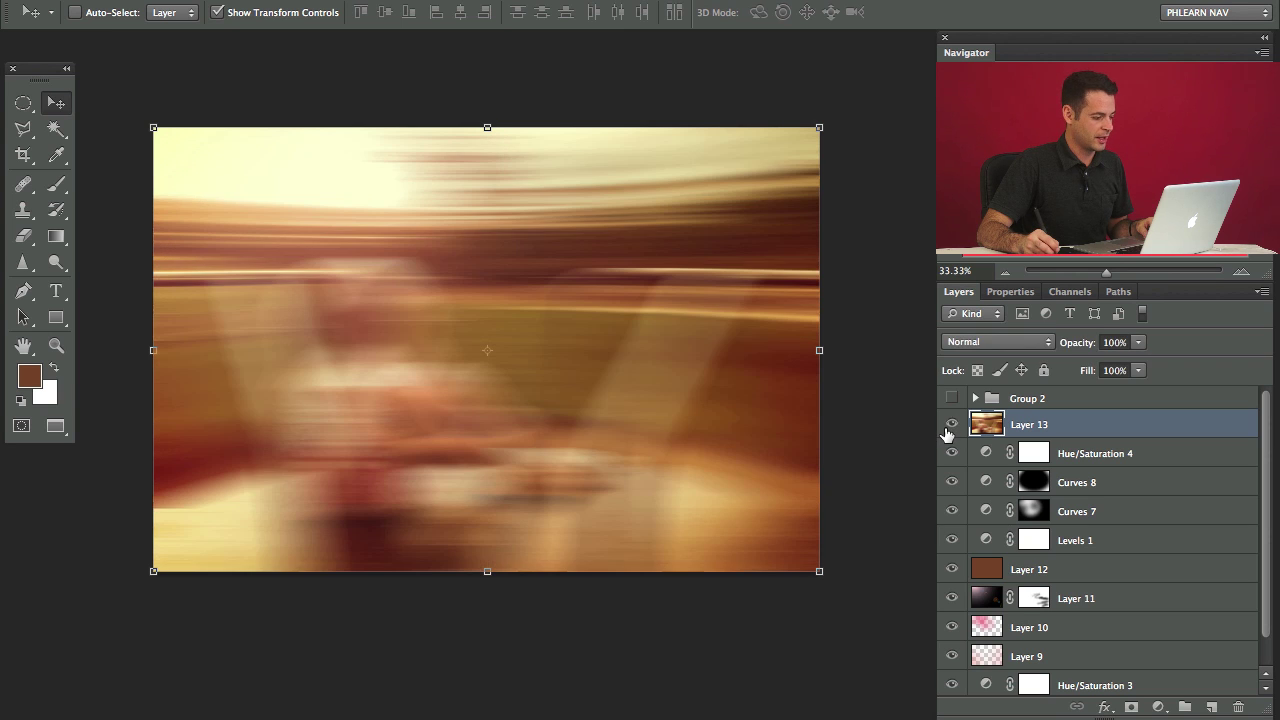
click(951, 425)
click(951, 425)
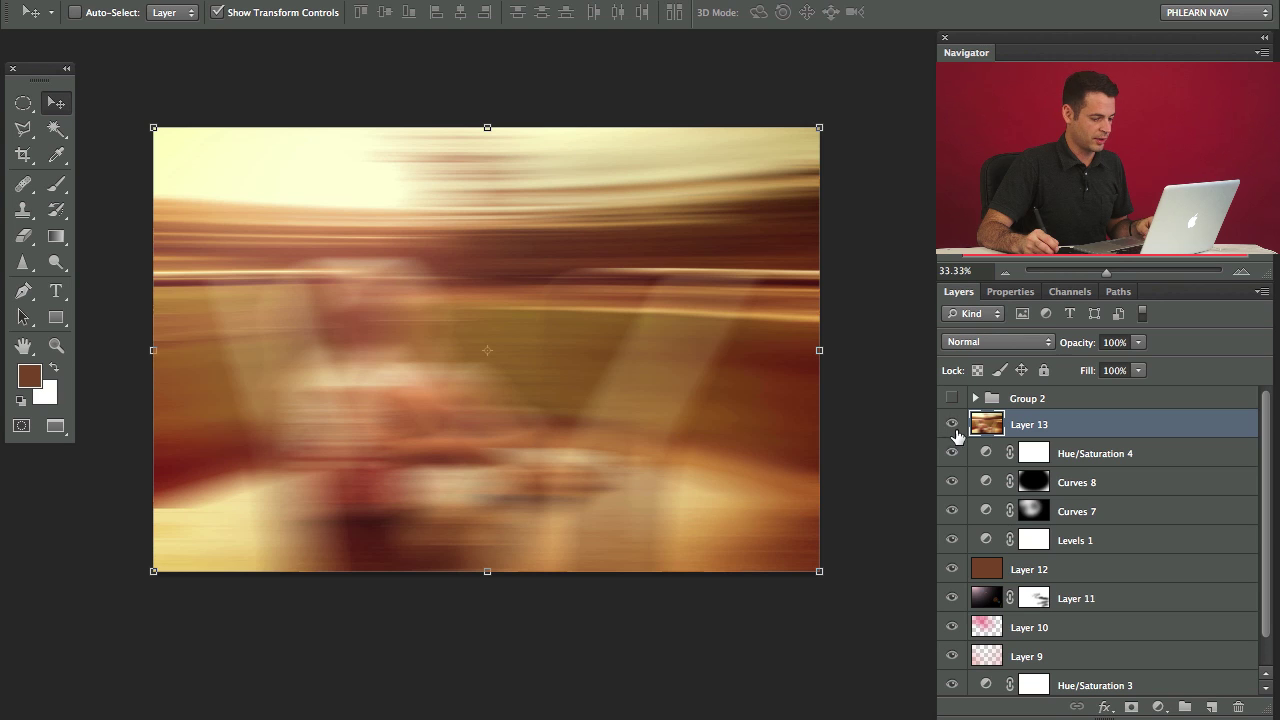
Hide the motion blur with a black mask on Layer 13 and paint it back over the background around the girl at 20% flow
key(d)
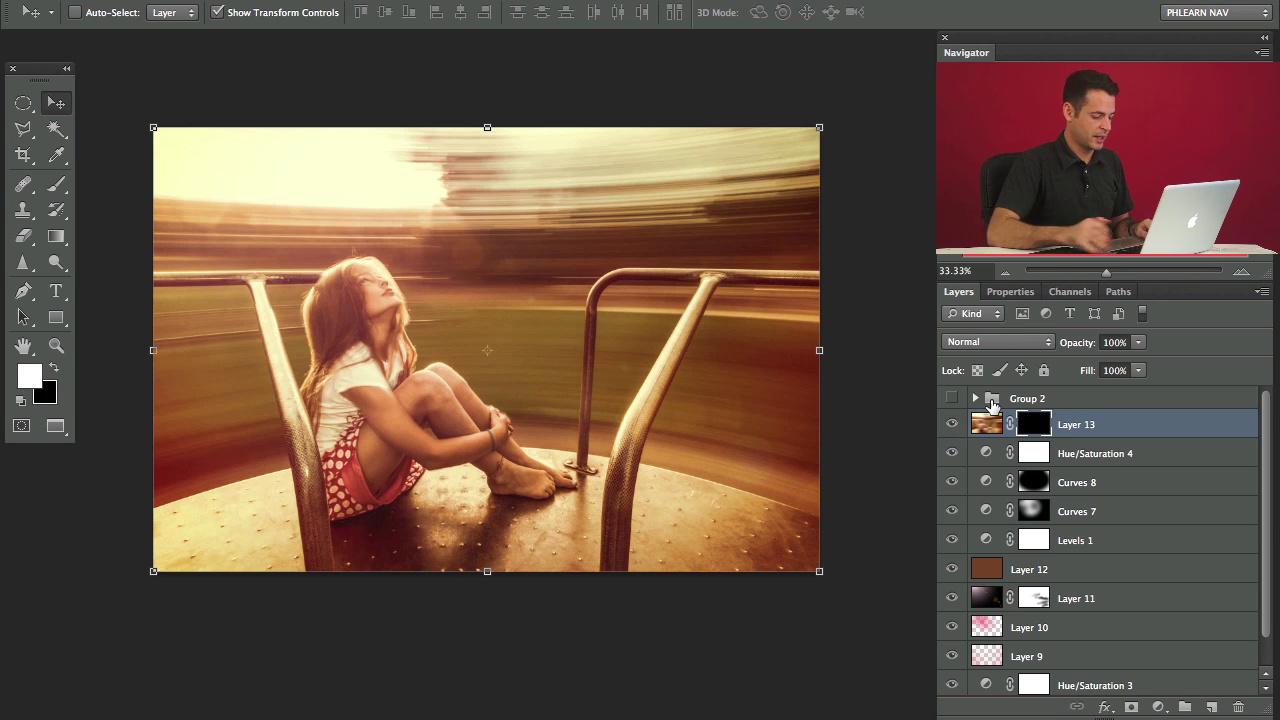
key(b)
mouse_move(486, 160)
mouse_down()
mouse_move(464, 193)
mouse_move(448, 186)
mouse_move(853, 184)
mouse_move(369, 179)
mouse_move(198, 217)
mouse_move(231, 206)
mouse_move(165, 192)
mouse_move(153, 289)
mouse_move(105, 323)
mouse_move(159, 399)
mouse_move(149, 439)
mouse_move(103, 470)
mouse_move(193, 432)
mouse_move(197, 390)
mouse_move(205, 401)
mouse_move(411, 372)
mouse_move(695, 428)
mouse_move(793, 456)
mouse_move(833, 483)
mouse_move(848, 297)
mouse_move(824, 296)
mouse_move(695, 173)
mouse_move(435, 138)
mouse_move(485, 135)
mouse_move(372, 144)
mouse_move(457, 158)
mouse_move(371, 368)
mouse_move(244, 420)
mouse_move(235, 353)
mouse_move(386, 389)
mouse_move(697, 404)
mouse_move(732, 388)
mouse_move(346, 347)
mouse_move(271, 371)
mouse_move(304, 353)
mouse_move(274, 365)
mouse_move(296, 340)
mouse_up()
key(x)
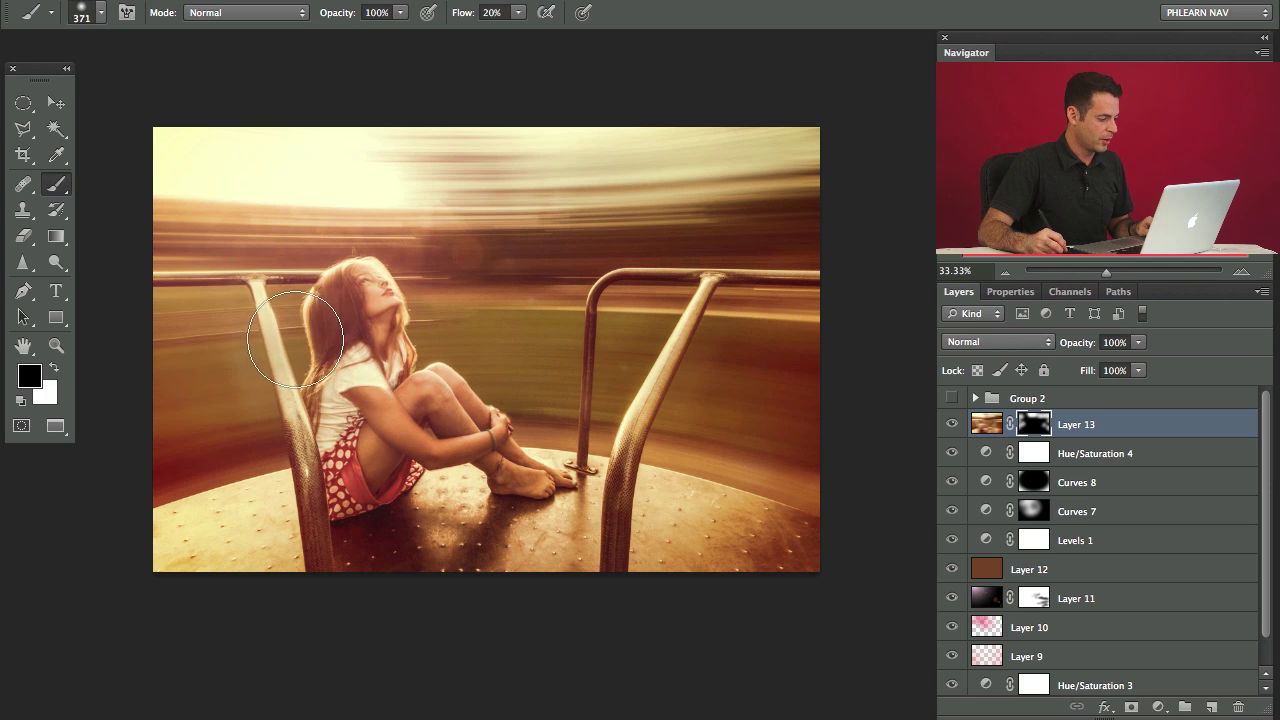
Compare the background with and without the masked motion blur of Layer 13
click(952, 426)
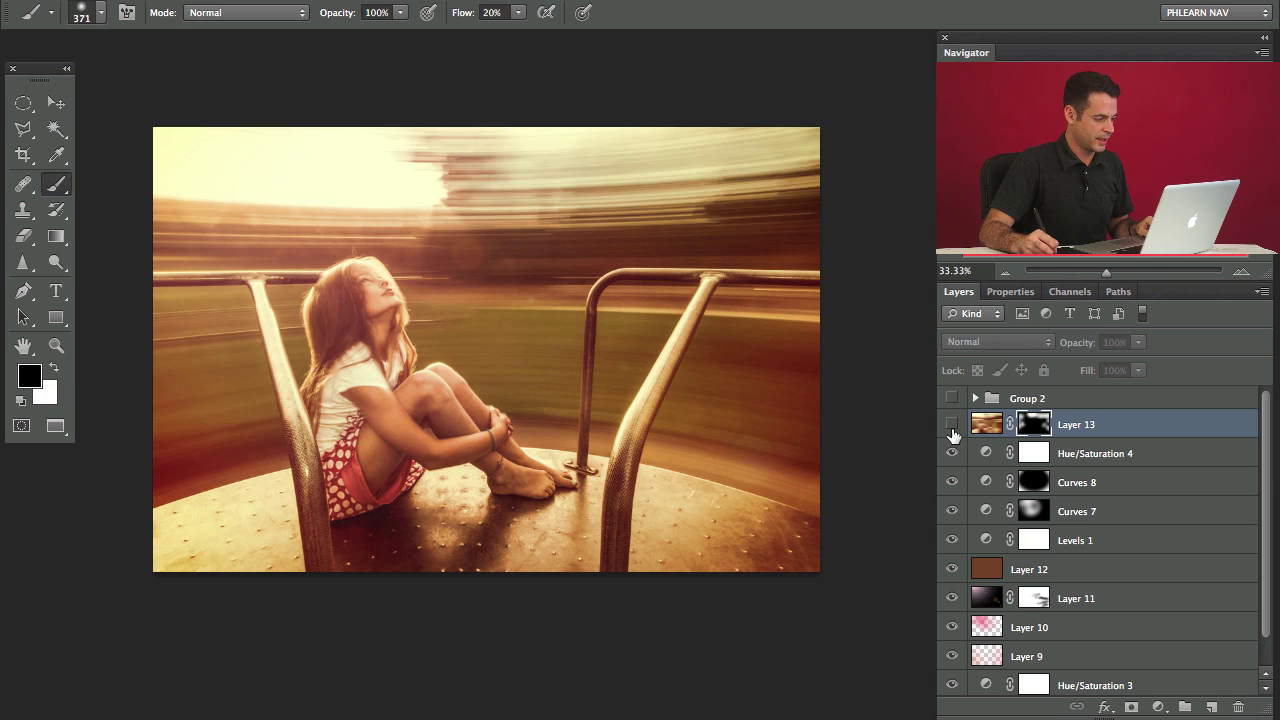
click(951, 426)
click(951, 426)
click(951, 426)
click(951, 426)
click(951, 426)
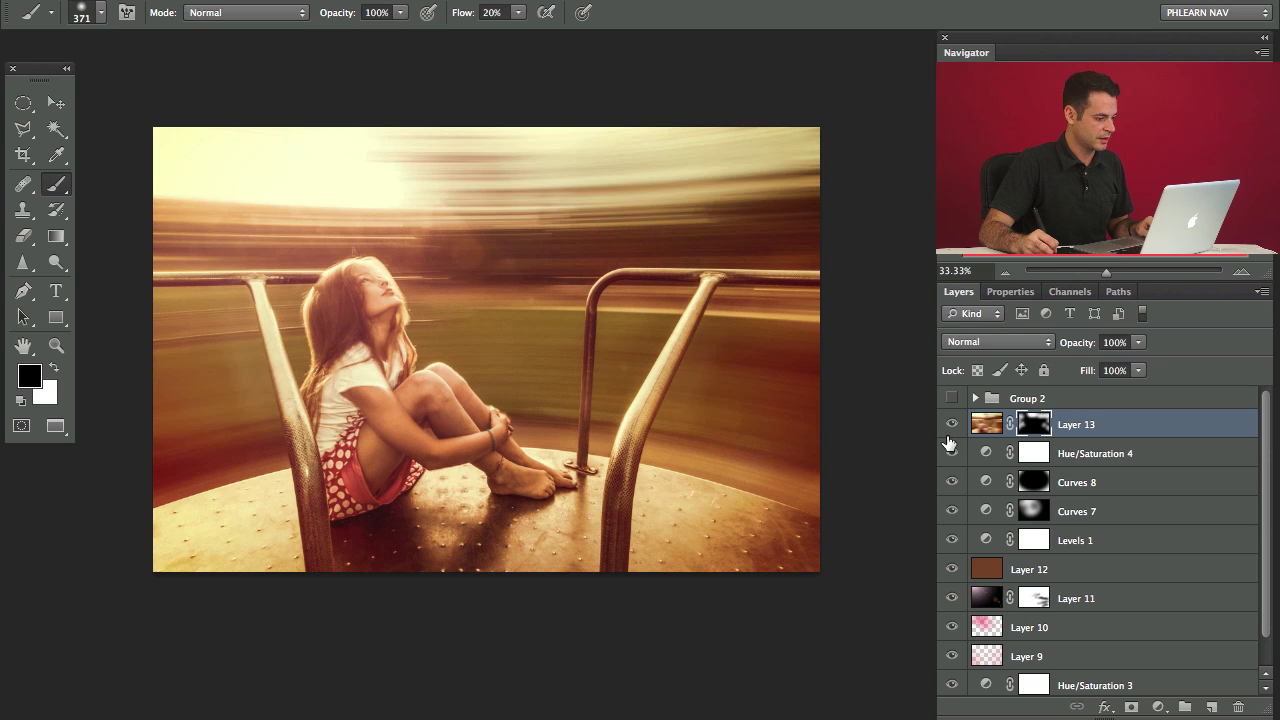
click(947, 437)
click(947, 437)
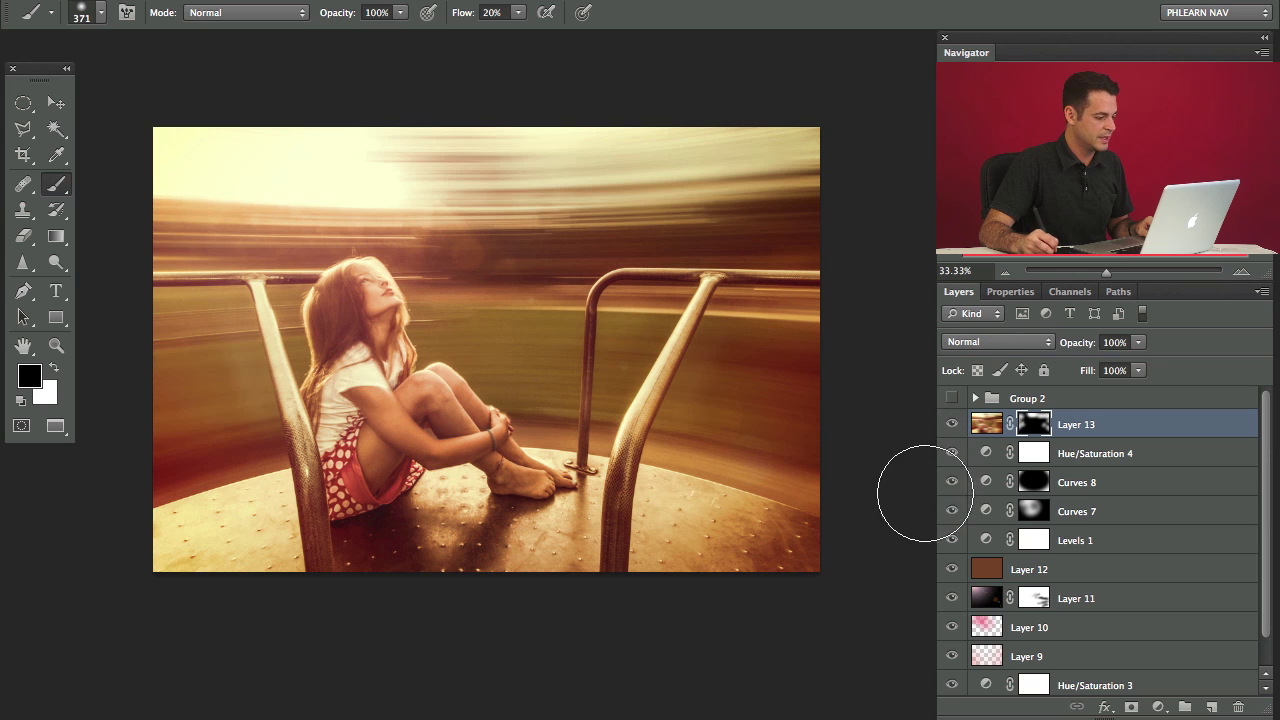
Merge all visible layers into a new layer above Layer 13, desaturate it and set its blend mode to Soft Light
alt+click(774, 398)
key(ctrl+shift+alt+n)
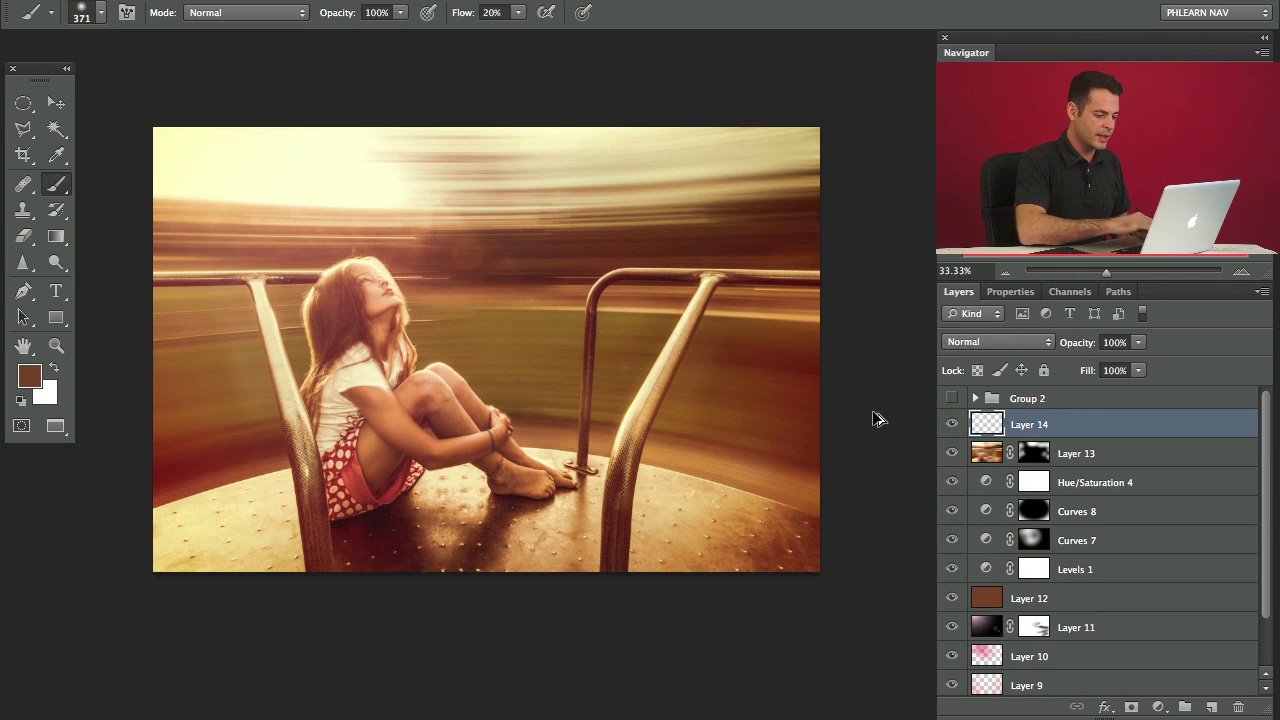
key(ctrl+shift+alt+e)
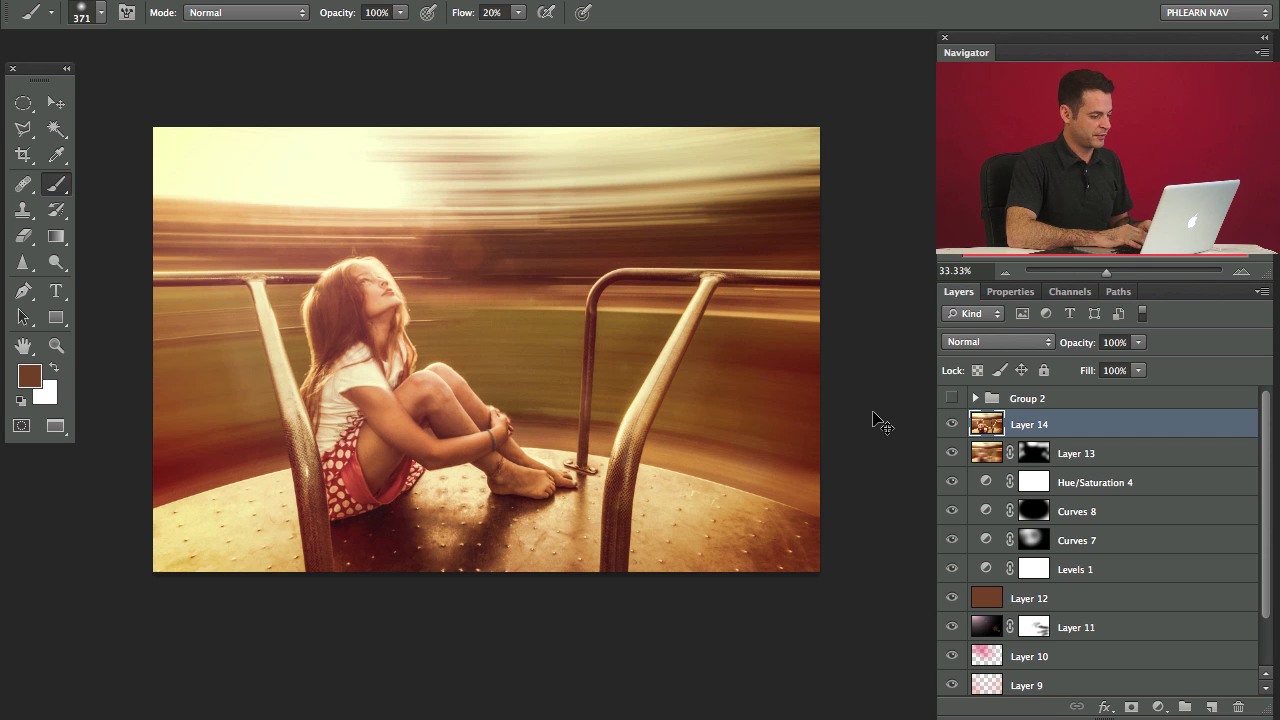
key(ctrl+shift+u)
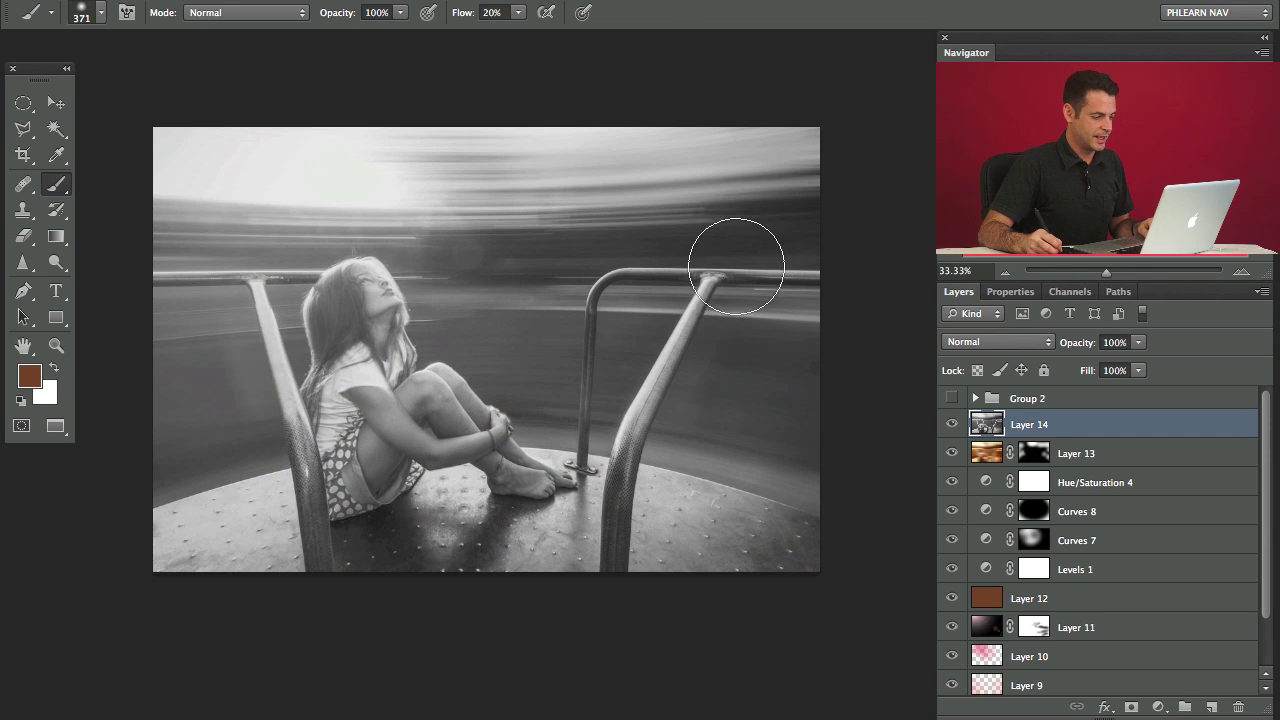
click(1034, 342)
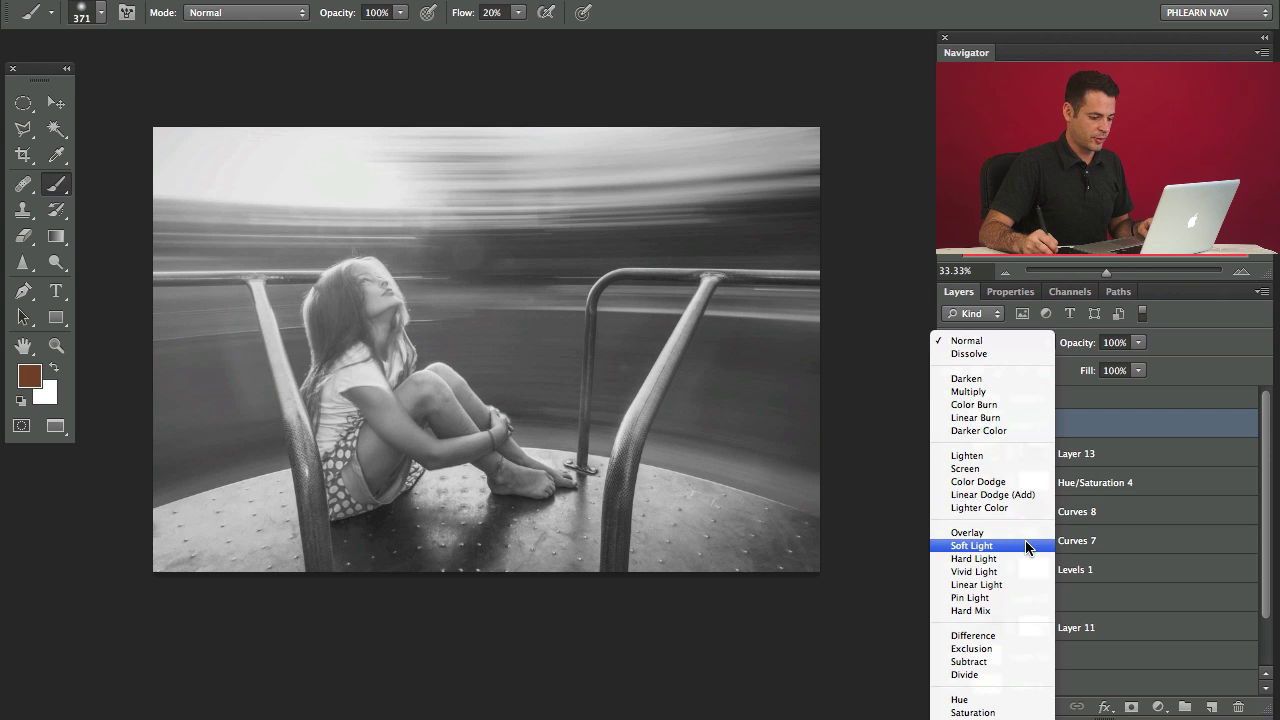
click(1027, 546)
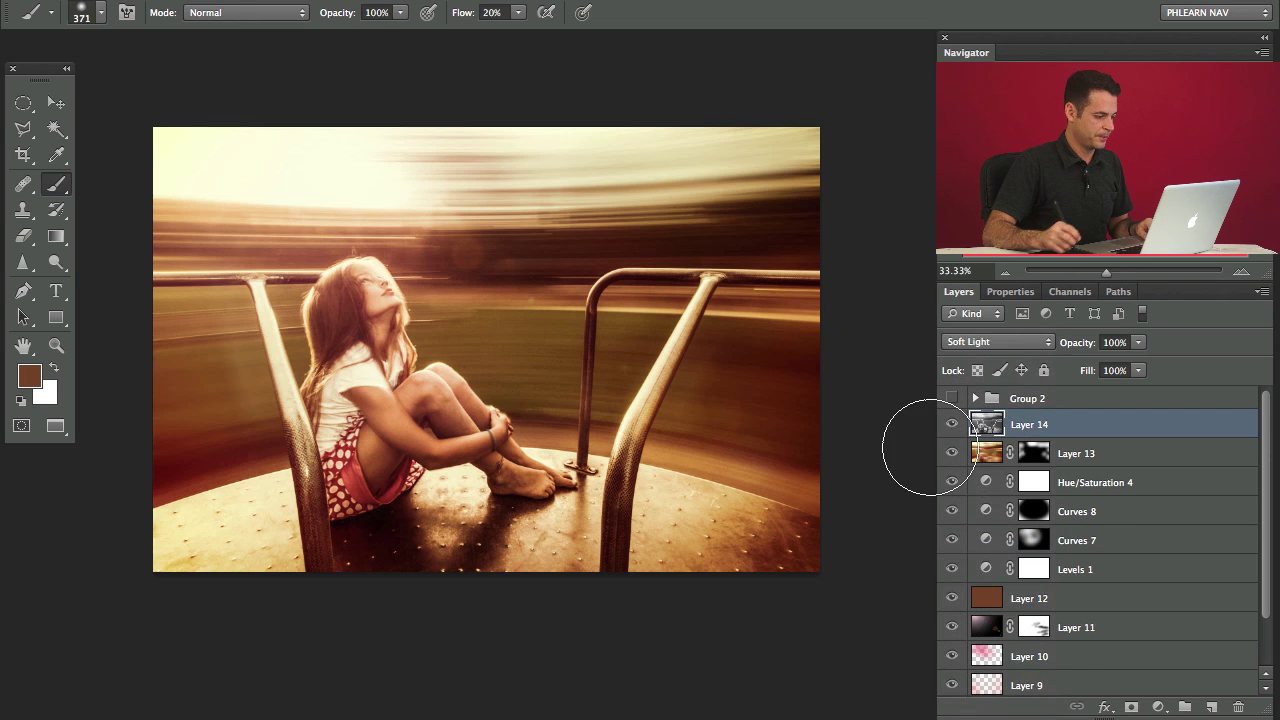
Apply a High Pass filter with a 4.1 pixel radius to Layer 14 and compare the photo with and without it
click(470, 0)
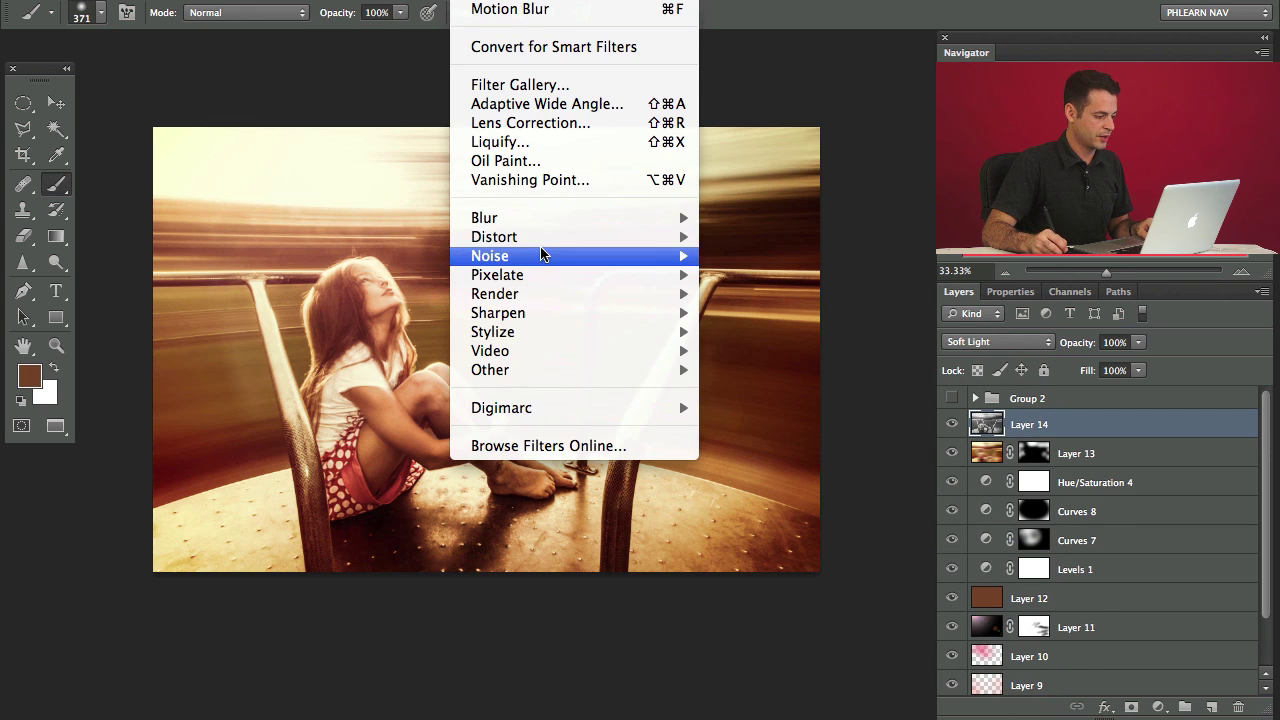
mouse_move(550, 369)
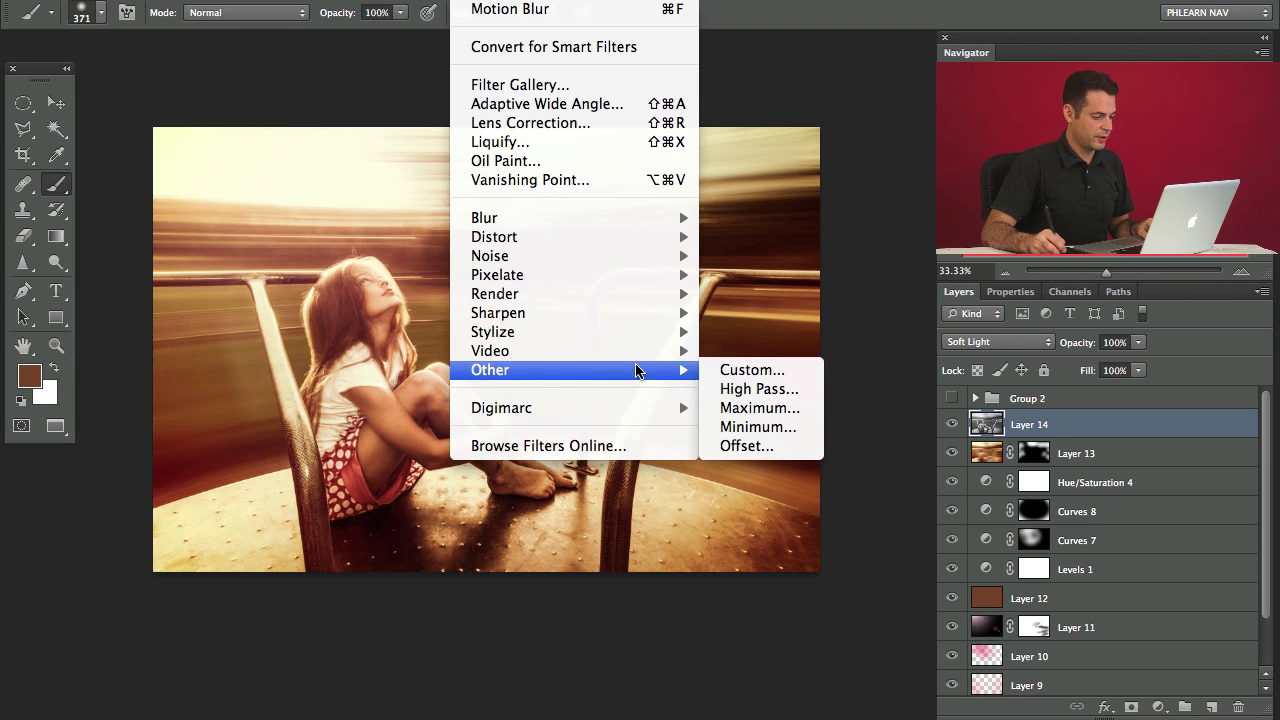
click(760, 392)
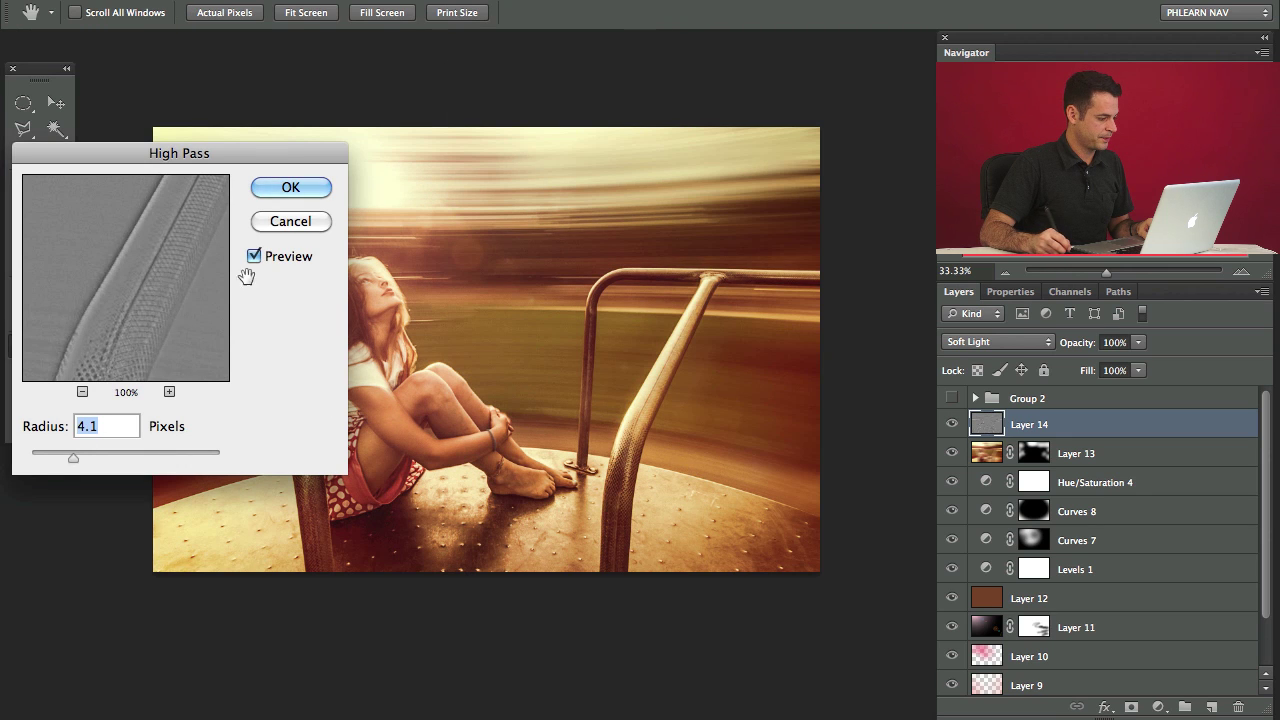
click(312, 188)
click(951, 425)
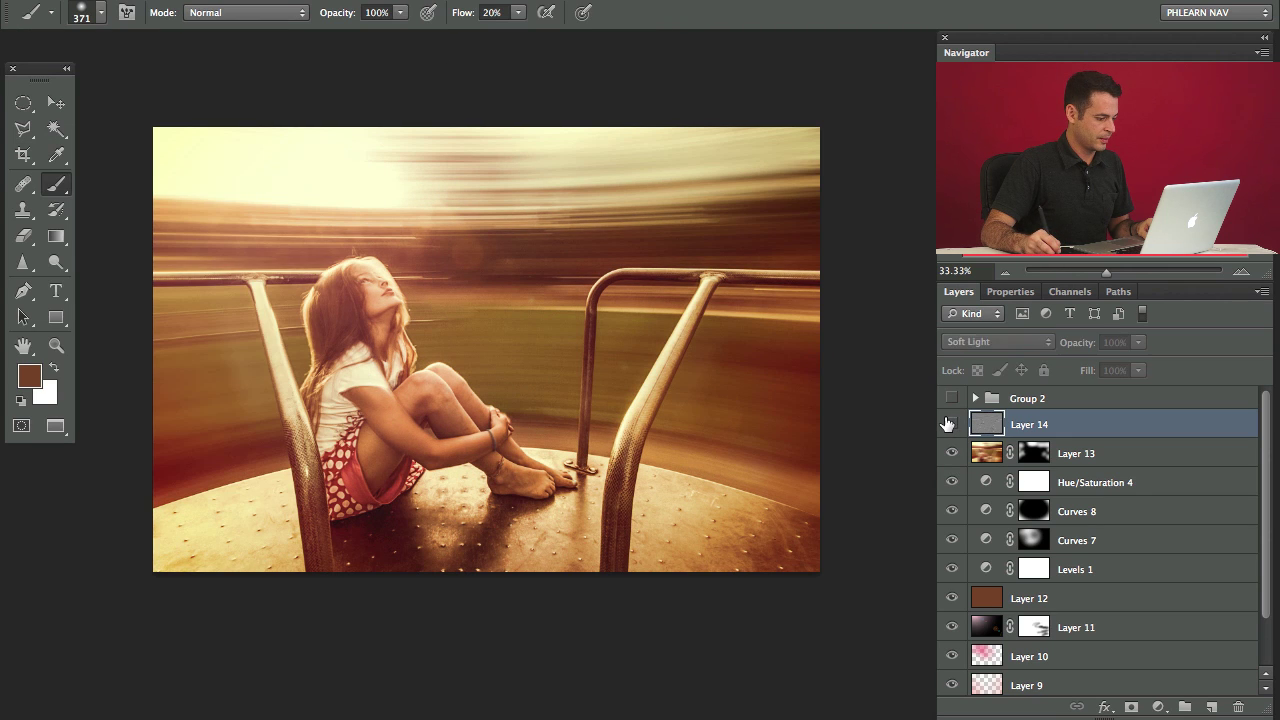
click(951, 425)
Set Layer 14's blend mode to Overlay and compare the photo with and without the stronger sharpening
click(1010, 350)
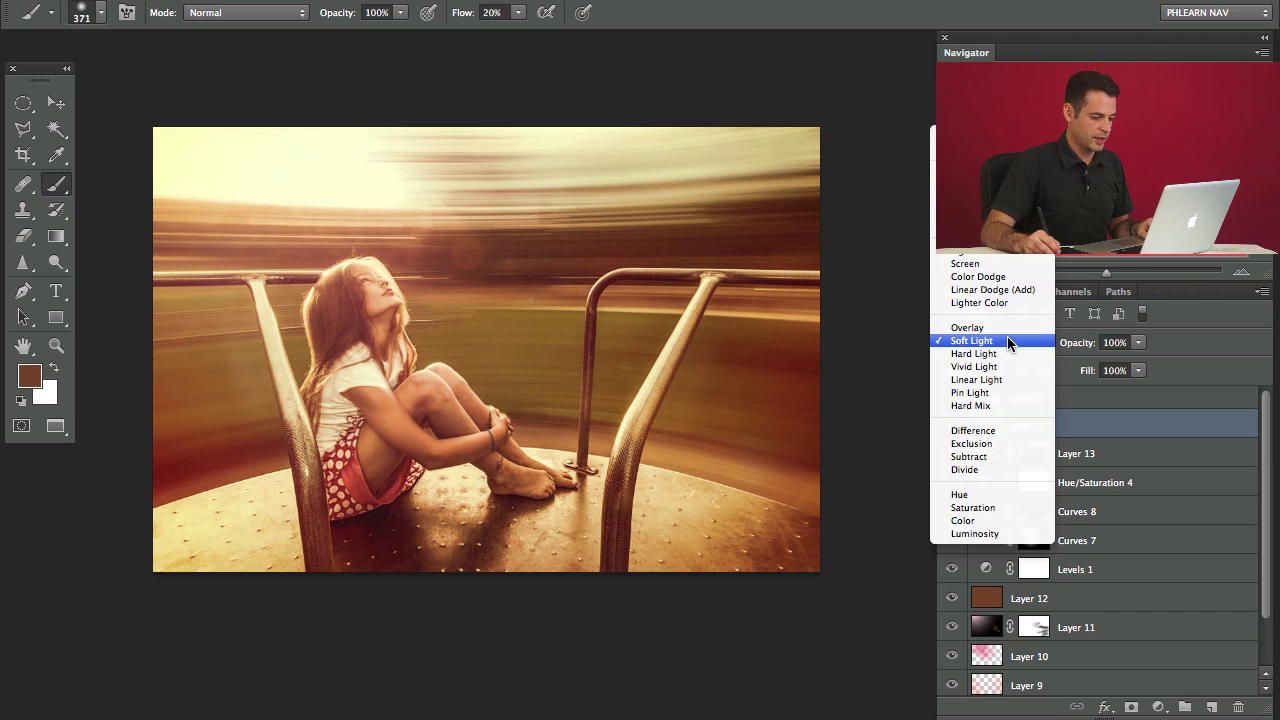
click(1005, 326)
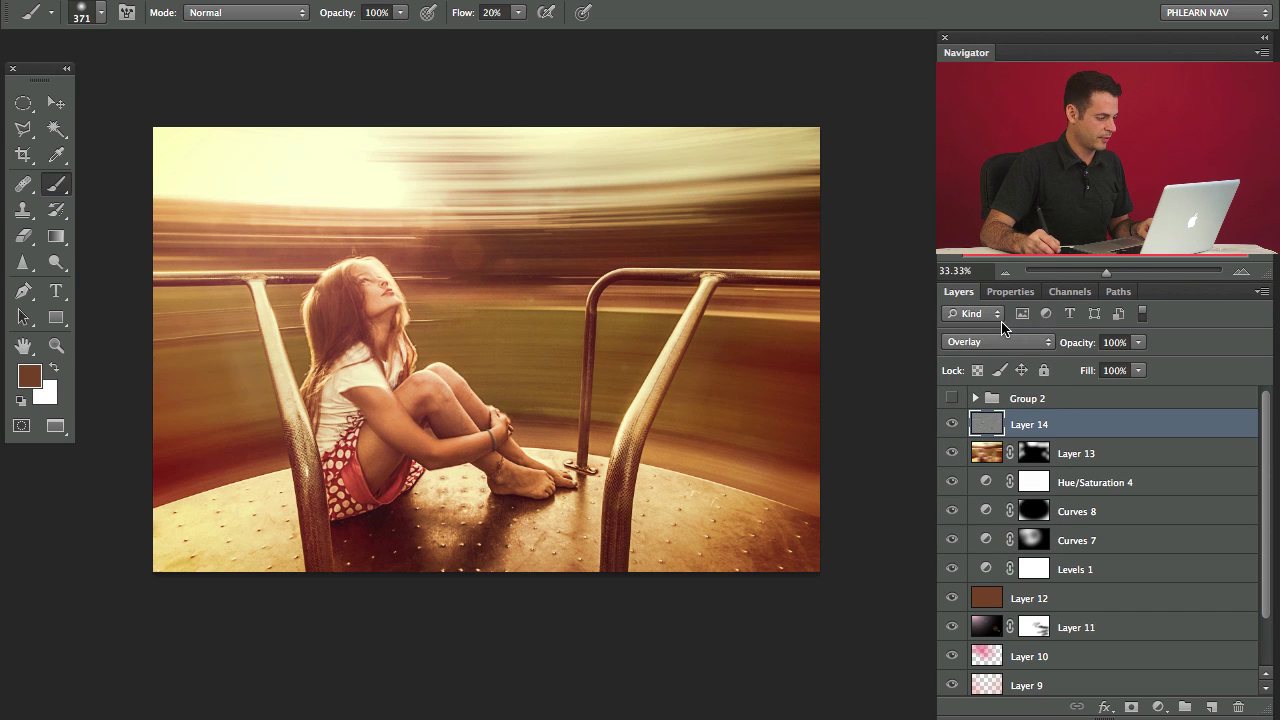
click(951, 425)
click(951, 425)
click(951, 425)
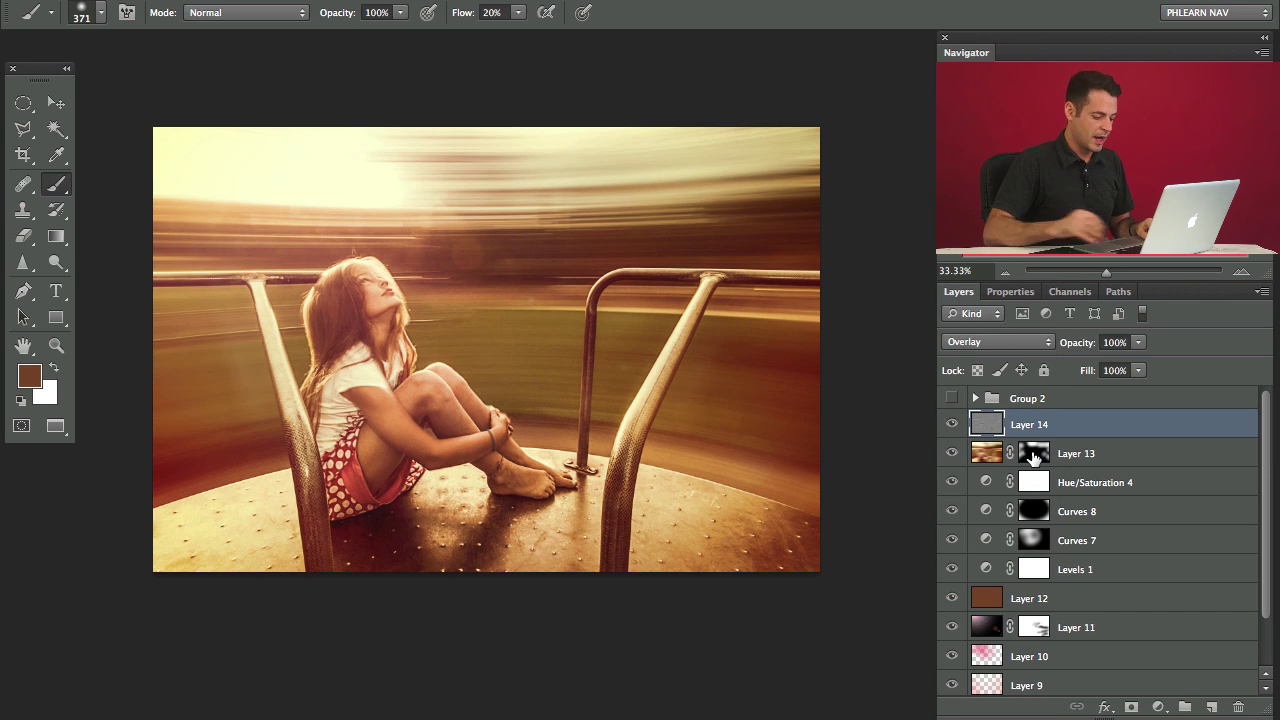
Add a black mask to Layer 14 and paint white at 50% flow over the girl to sharpen only her
key(d)
key(ctrl+shift+alt+m)
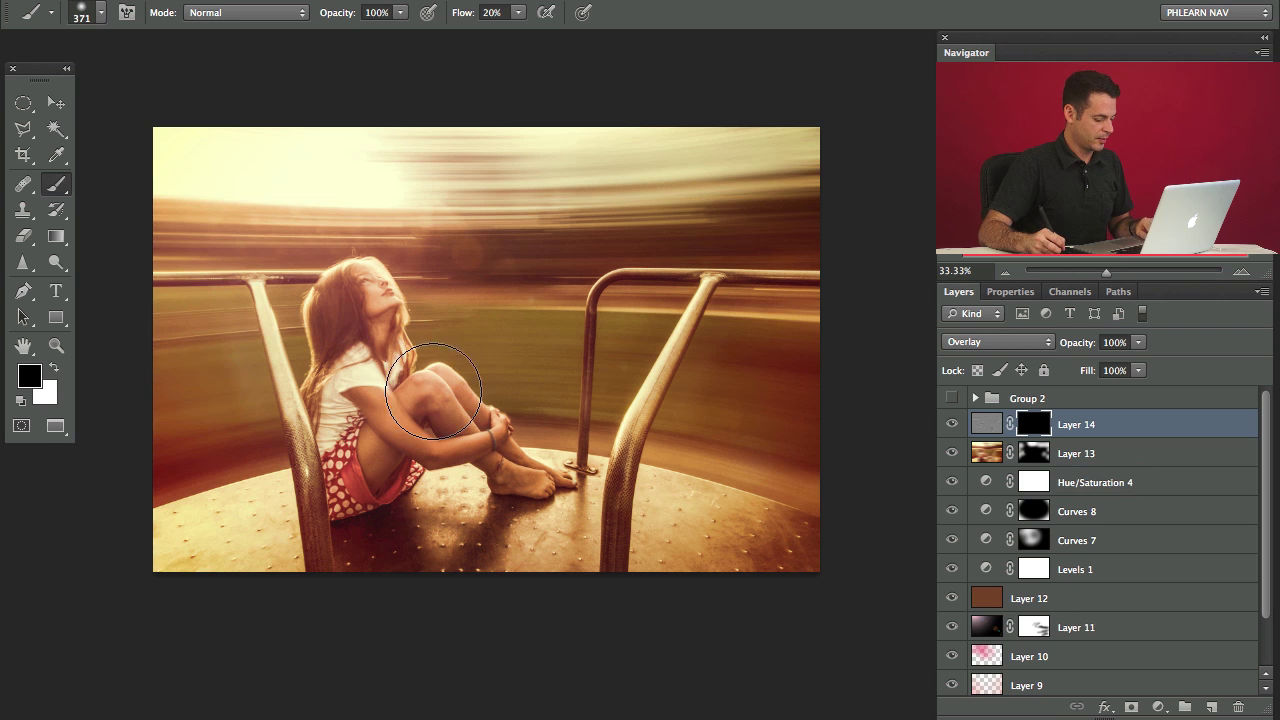
key(x)
key(shift+5)
drag(378, 292, 337, 297)
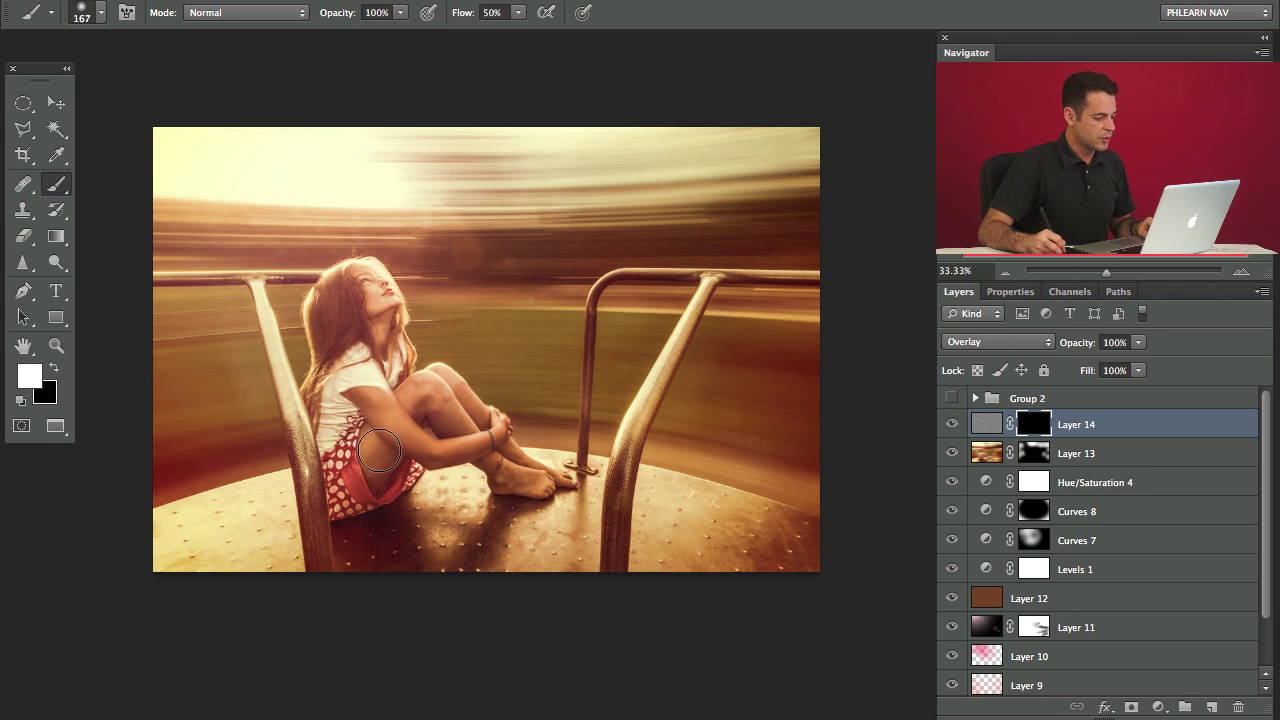
mouse_move(346, 300)
mouse_down()
mouse_move(333, 334)
mouse_move(372, 320)
mouse_up()
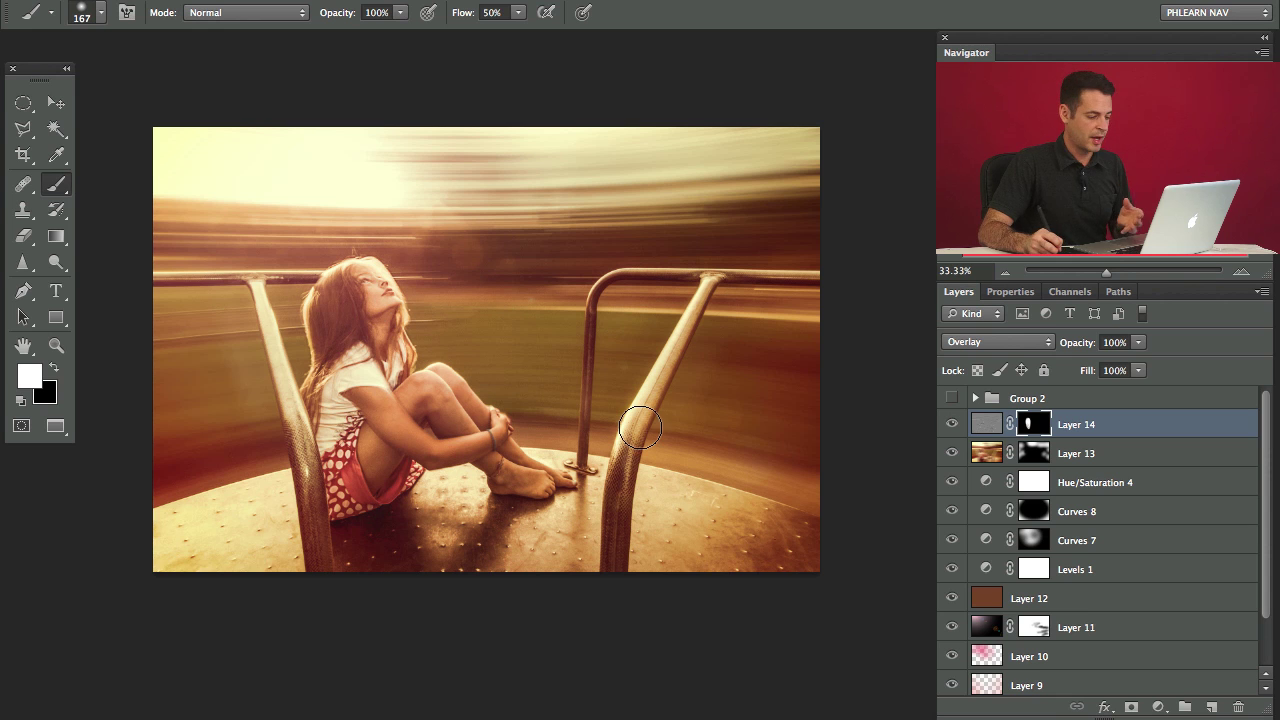
Examine the girl at full view and at 66.67% zoom with and without the masked sharpening of Layer 14
click(952, 424)
click(952, 424)
click(952, 424)
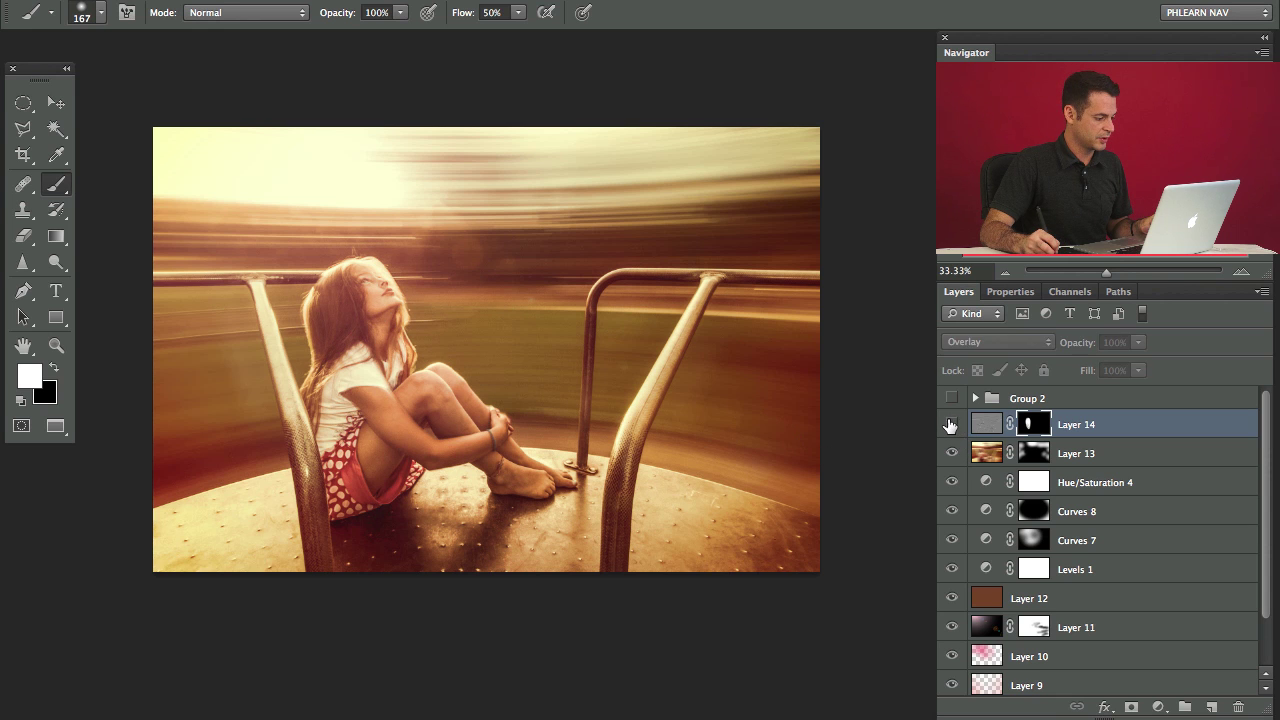
click(952, 424)
key(ctrl+plus)
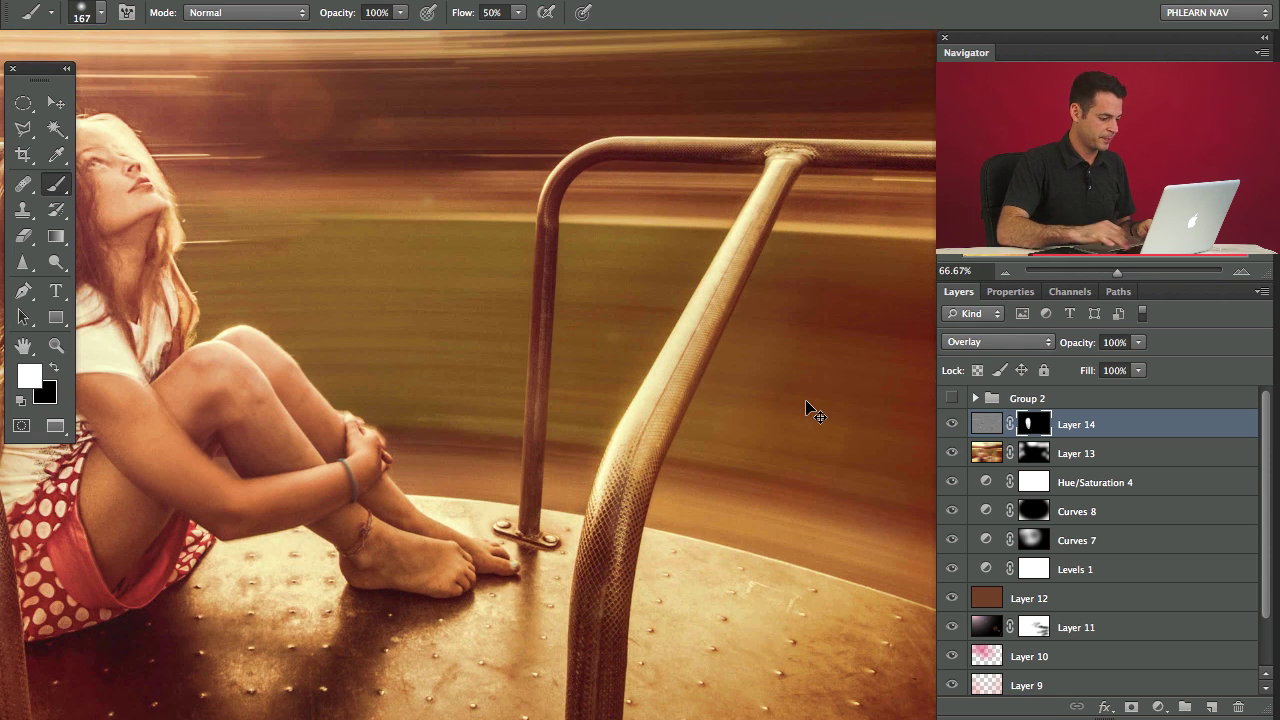
mouse_move(569, 412)
mouse_down()
mouse_move(820, 531)
mouse_move(806, 446)
mouse_move(657, 451)
mouse_move(702, 378)
mouse_up()
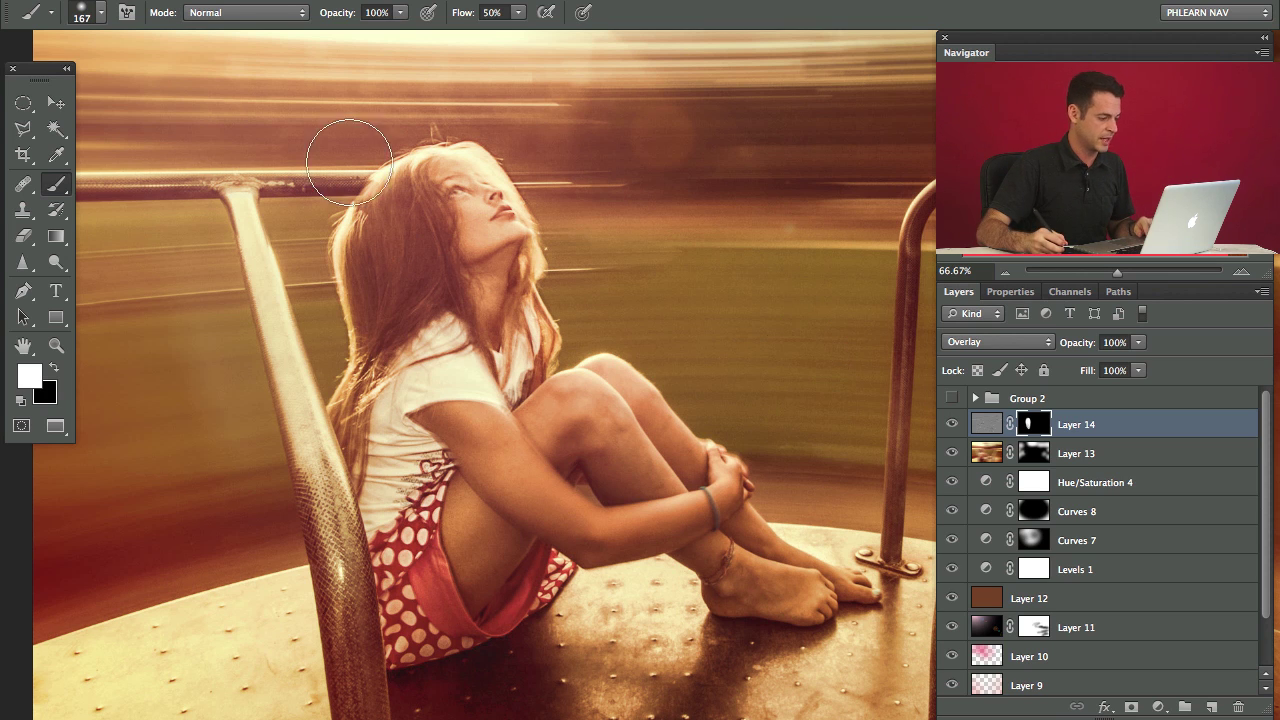
click(952, 424)
click(954, 424)
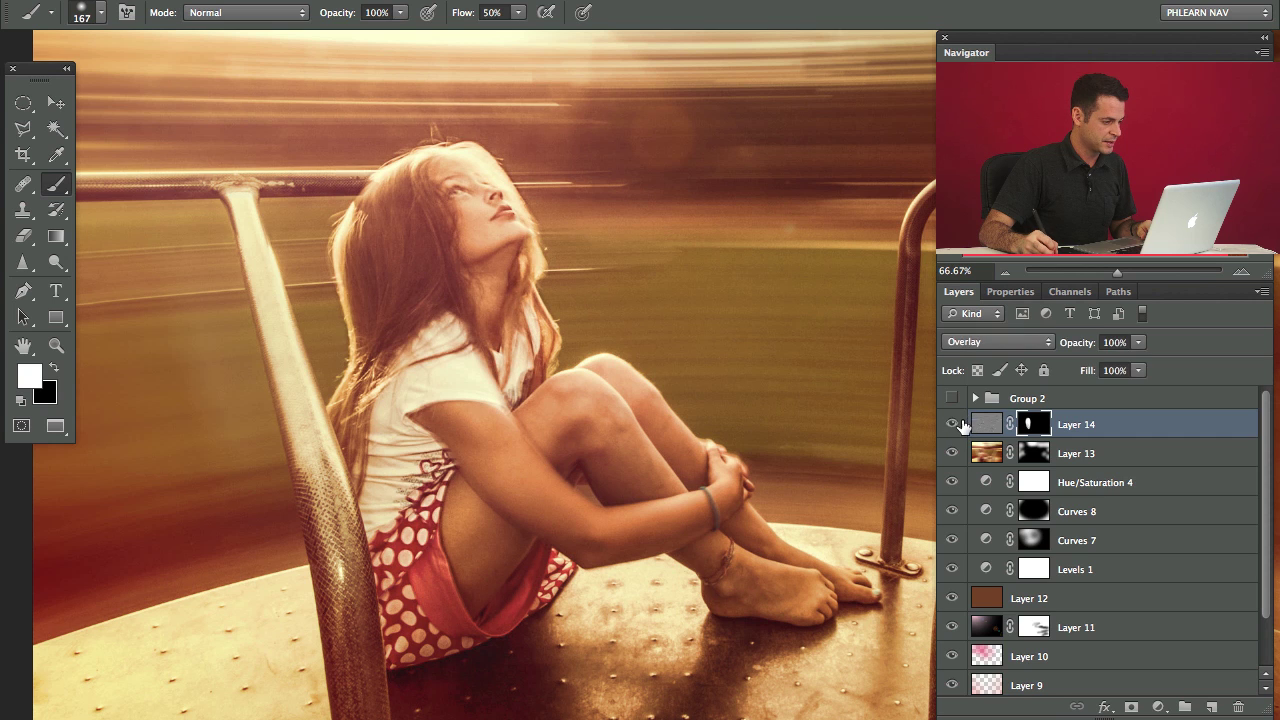
click(955, 425)
click(956, 425)
click(956, 425)
click(955, 428)
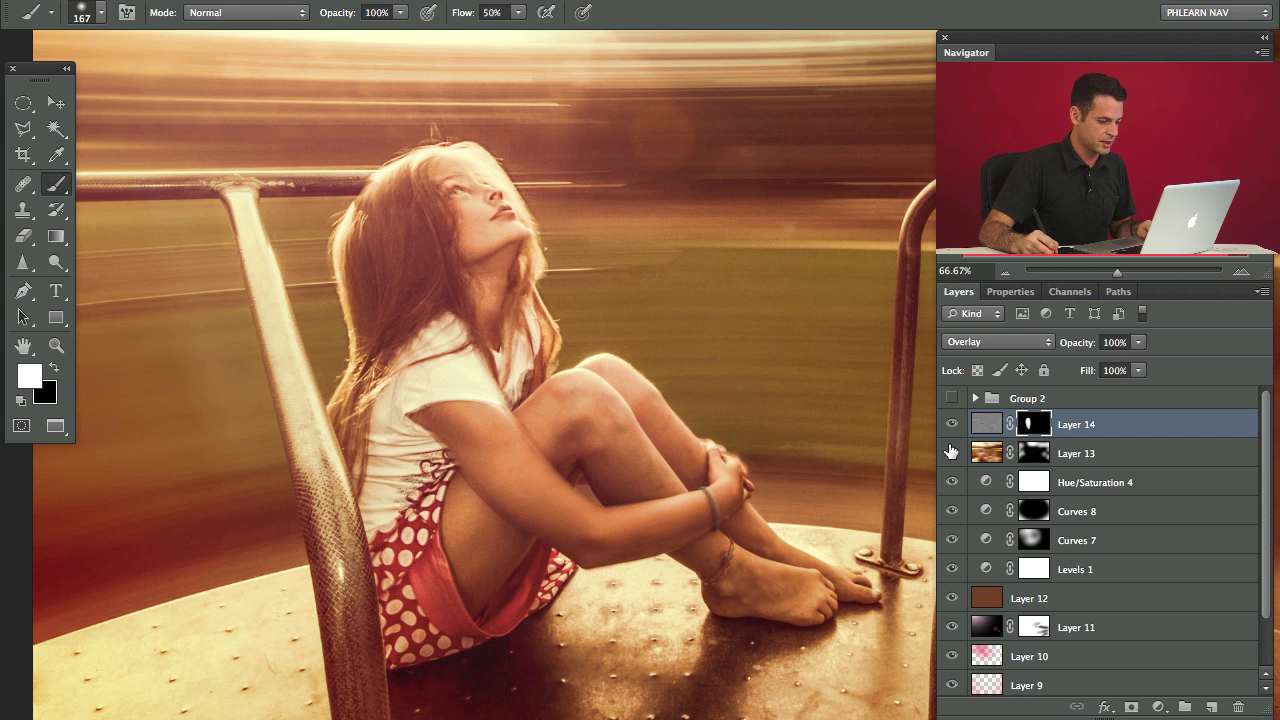
Compare the enlarged photo with and without Layer 13's motion blur, and once more with and without Layer 14
click(947, 457)
click(946, 461)
click(952, 430)
click(952, 430)
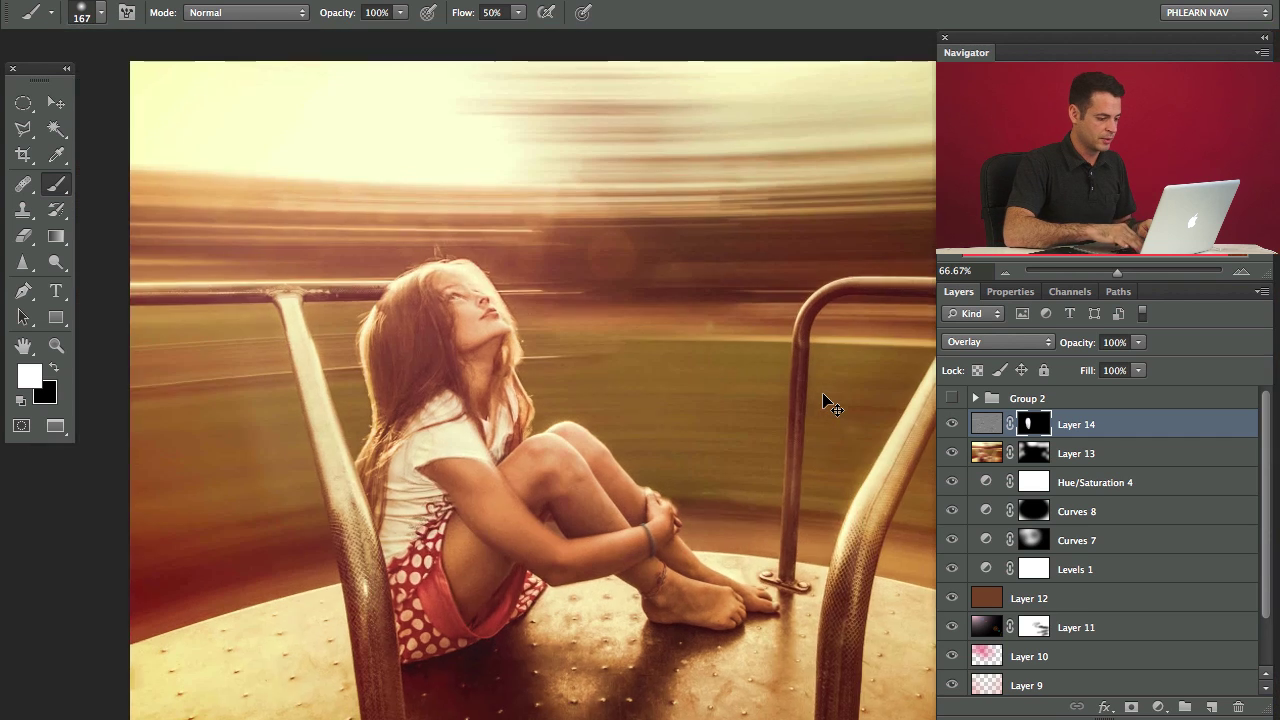
Group all layers from Layer 14 down to Hue/Saturation 3 into one group above the Background
key(ctrl+minus)
drag(792, 497, 673, 450)
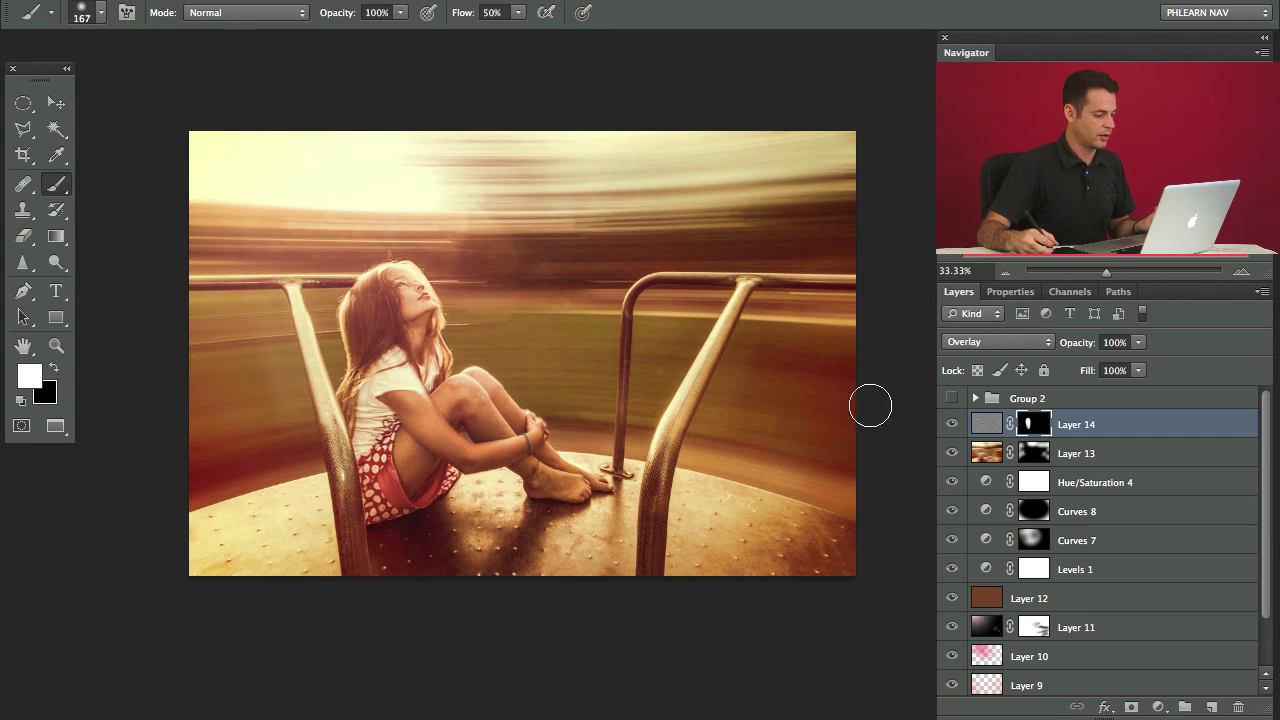
scroll(1260, 453, down, 3)
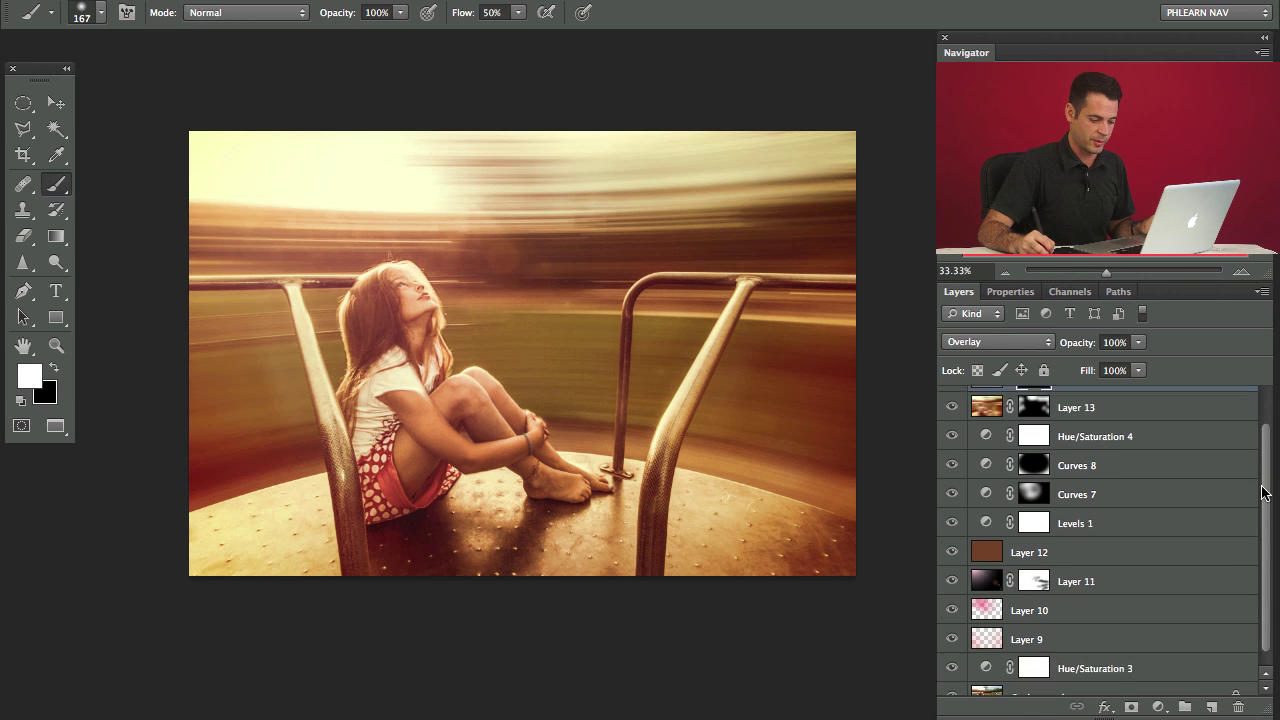
shift+click(1194, 652)
key(ctrl+g)
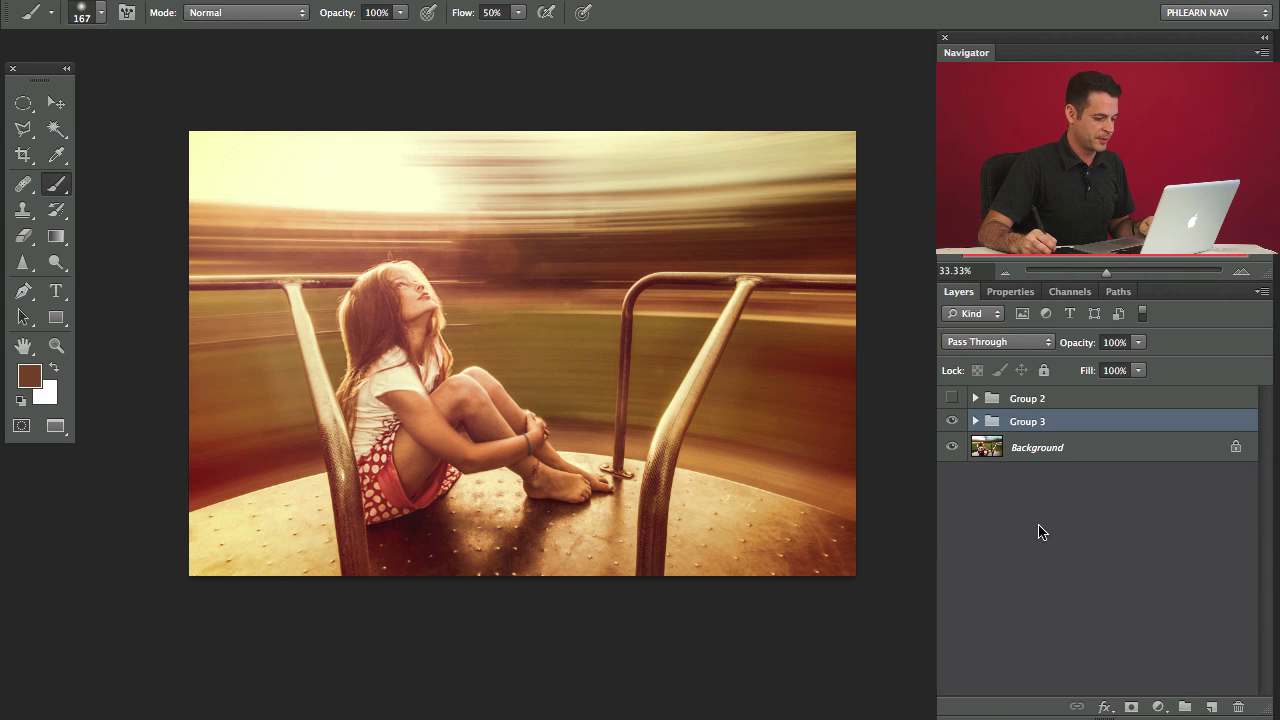
Compare the photo with and without the grouped edits of Group 3 several times
click(952, 421)
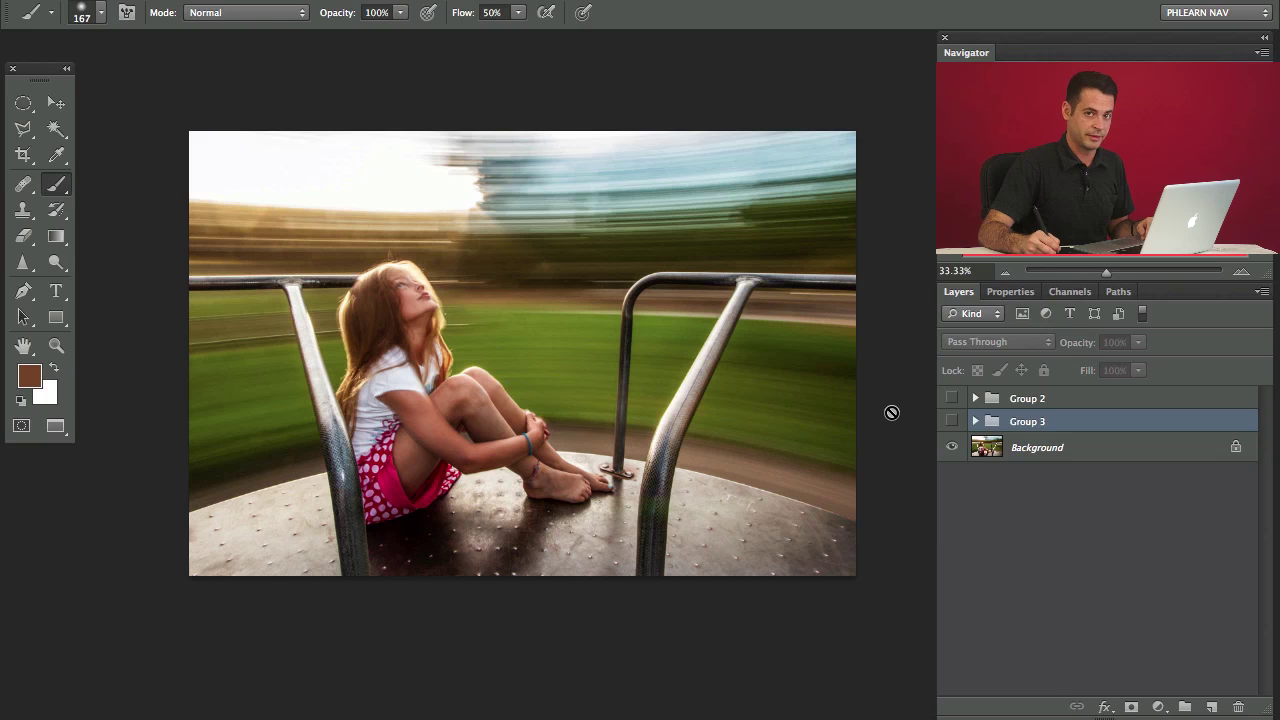
click(951, 423)
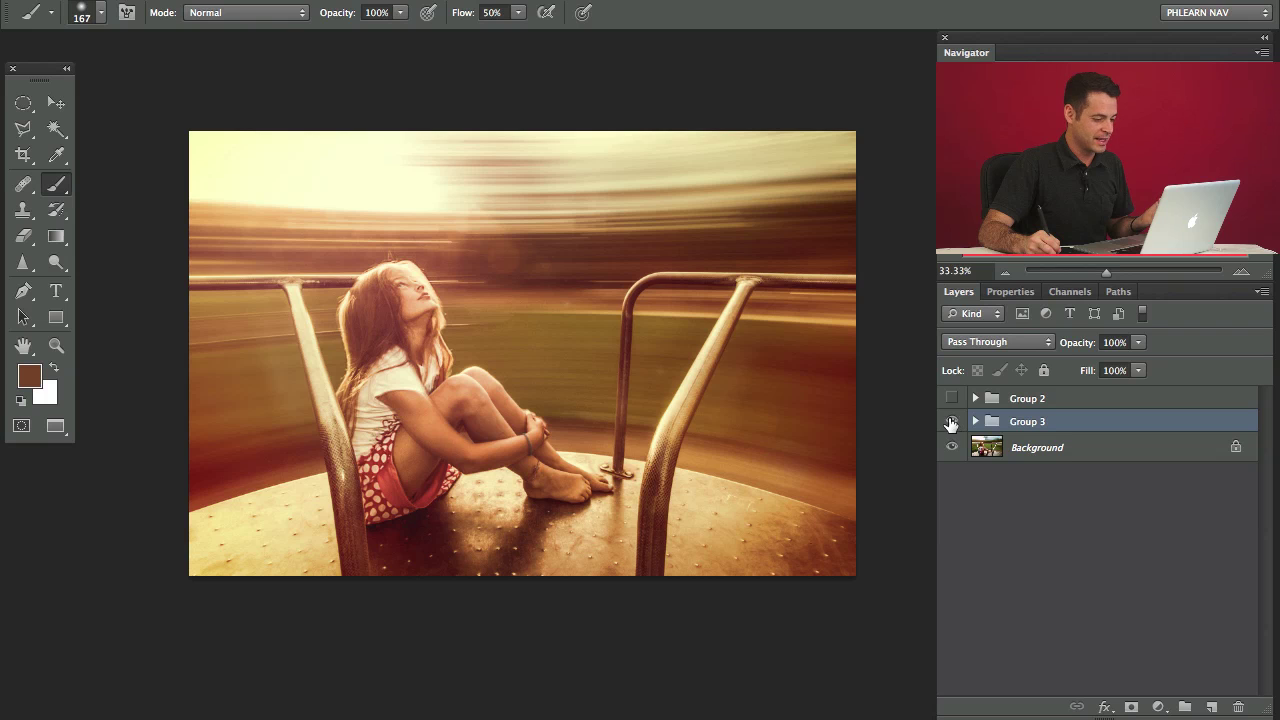
click(951, 424)
click(952, 425)
click(953, 427)
click(953, 428)
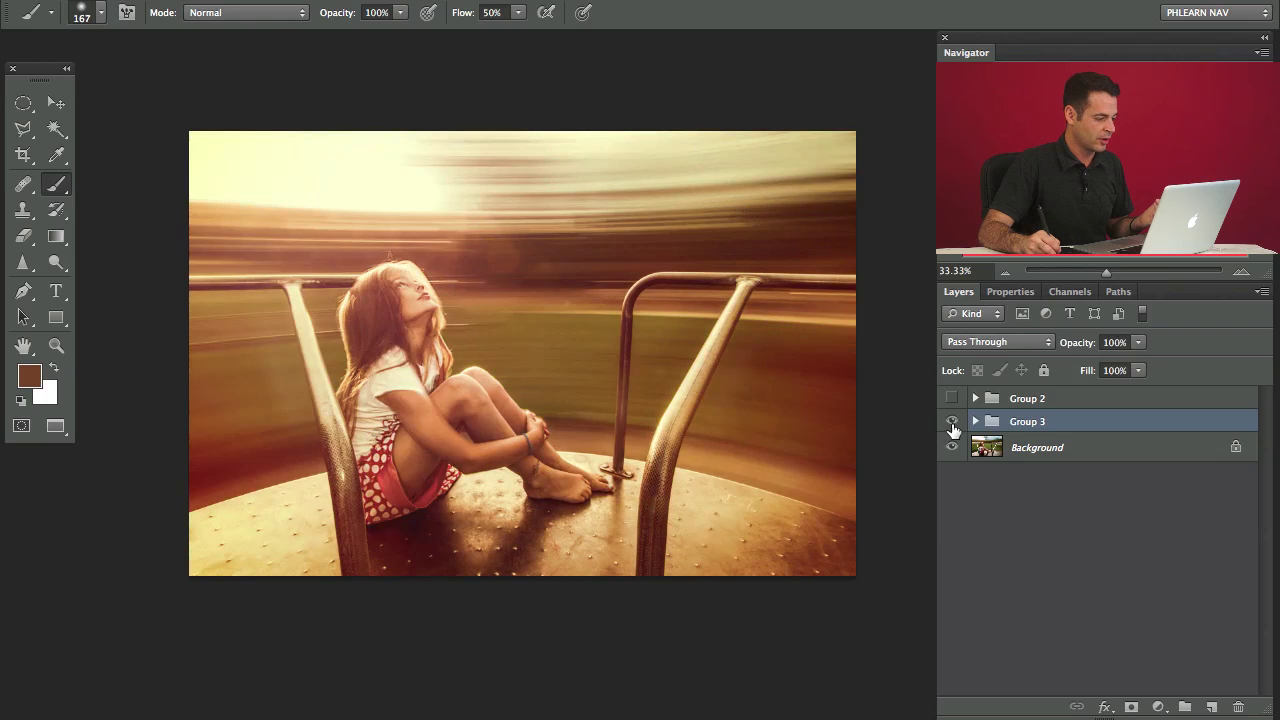
click(953, 428)
click(954, 428)
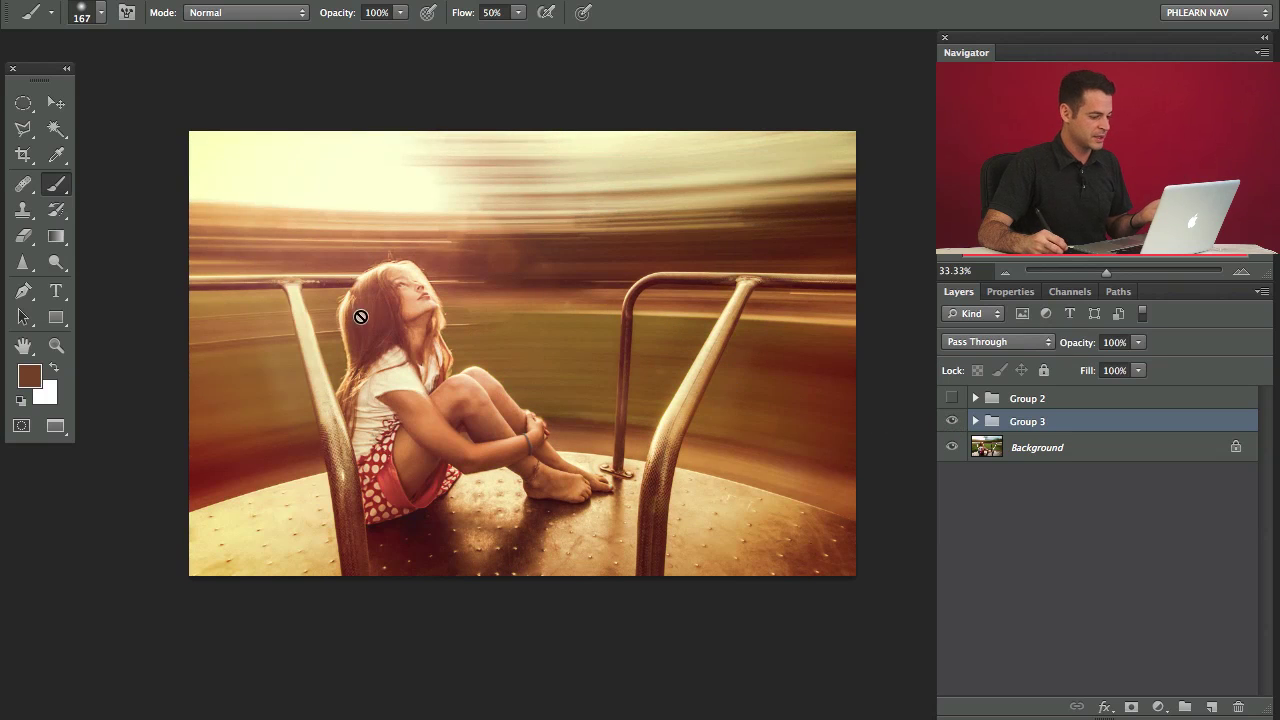
Add a Curves adjustment layer above Group 3 and raise a Blue channel point sampled from the girl's face to output 162
click(1157, 706)
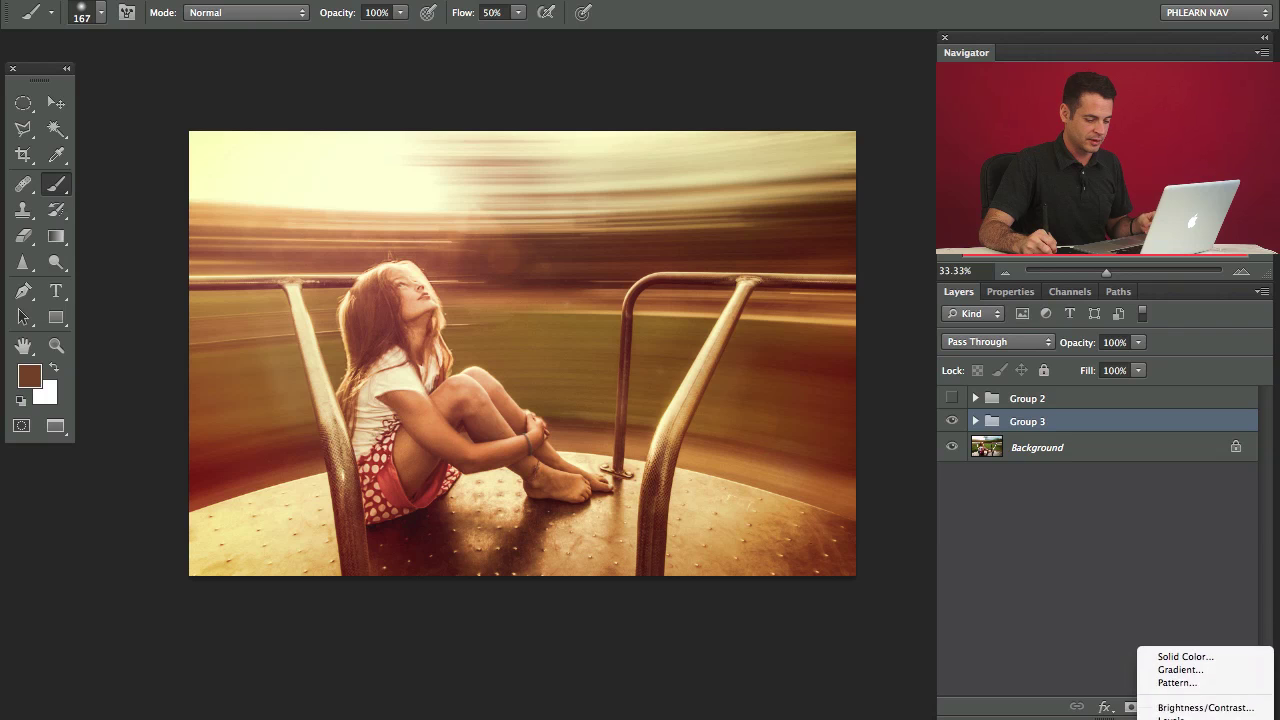
click(1176, 656)
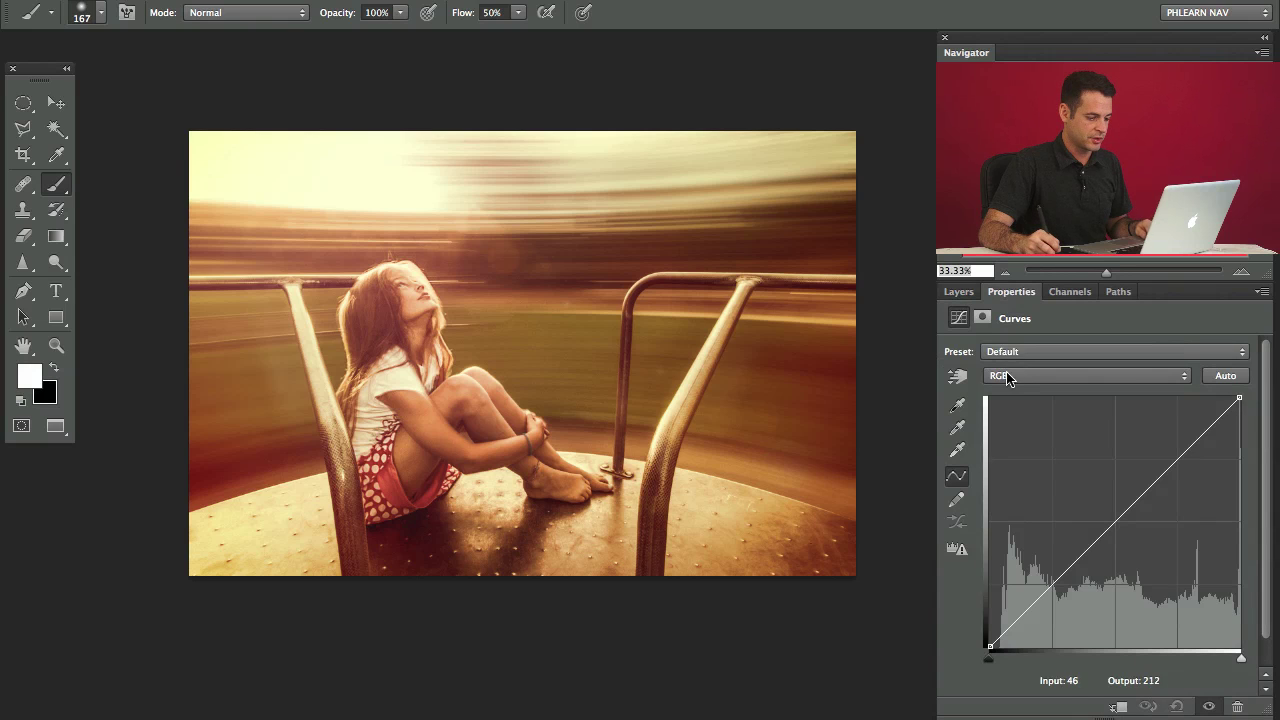
click(1023, 375)
click(1030, 414)
click(957, 375)
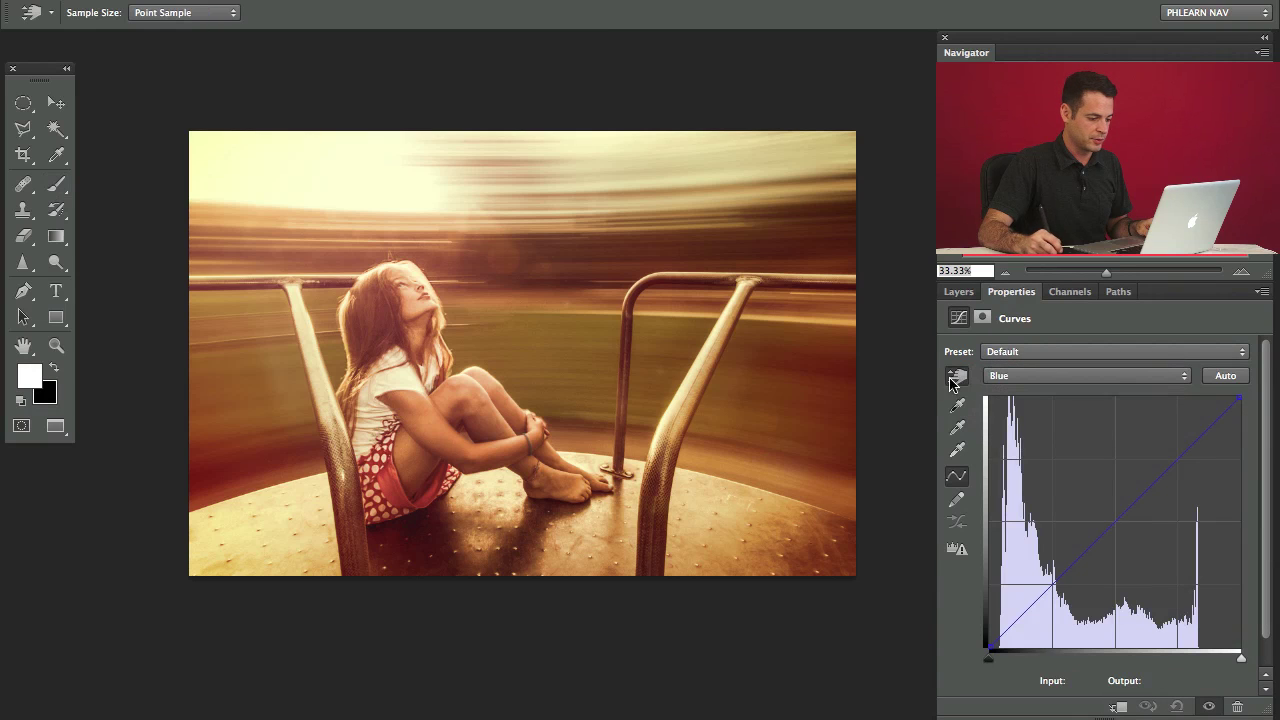
click(415, 287)
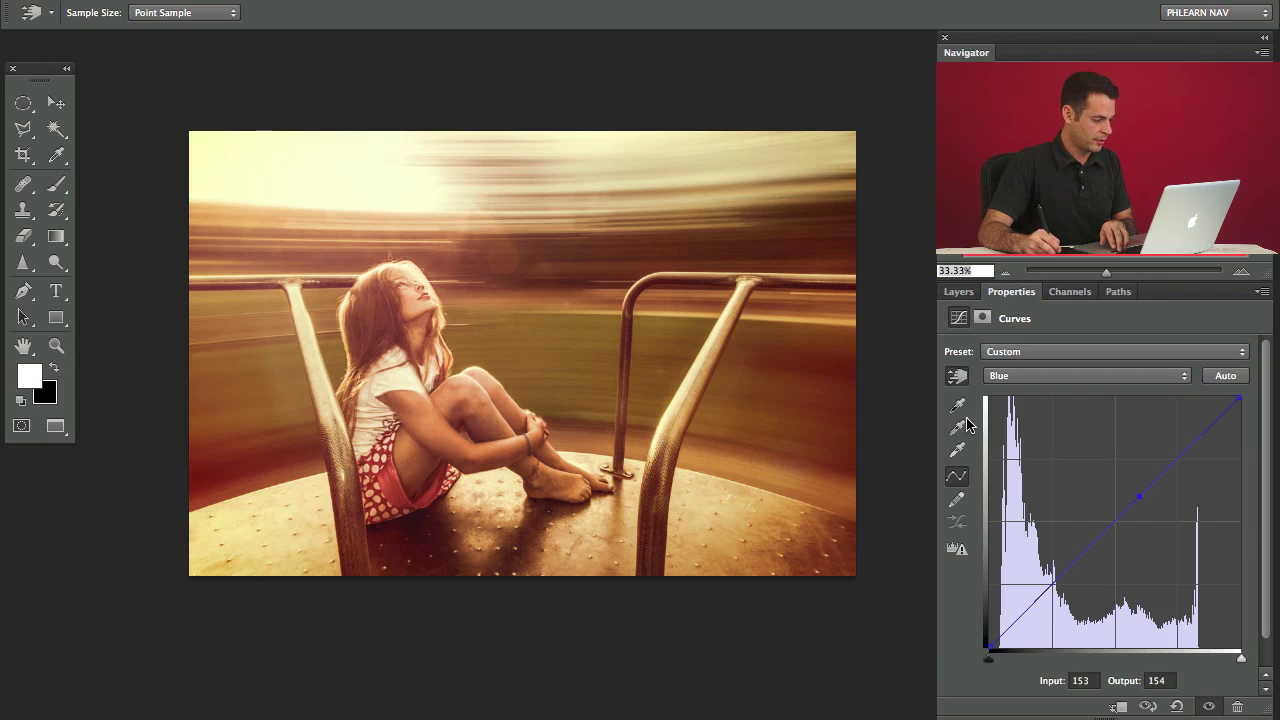
key(Up)
key(Up)
key(Up)
key(Up)
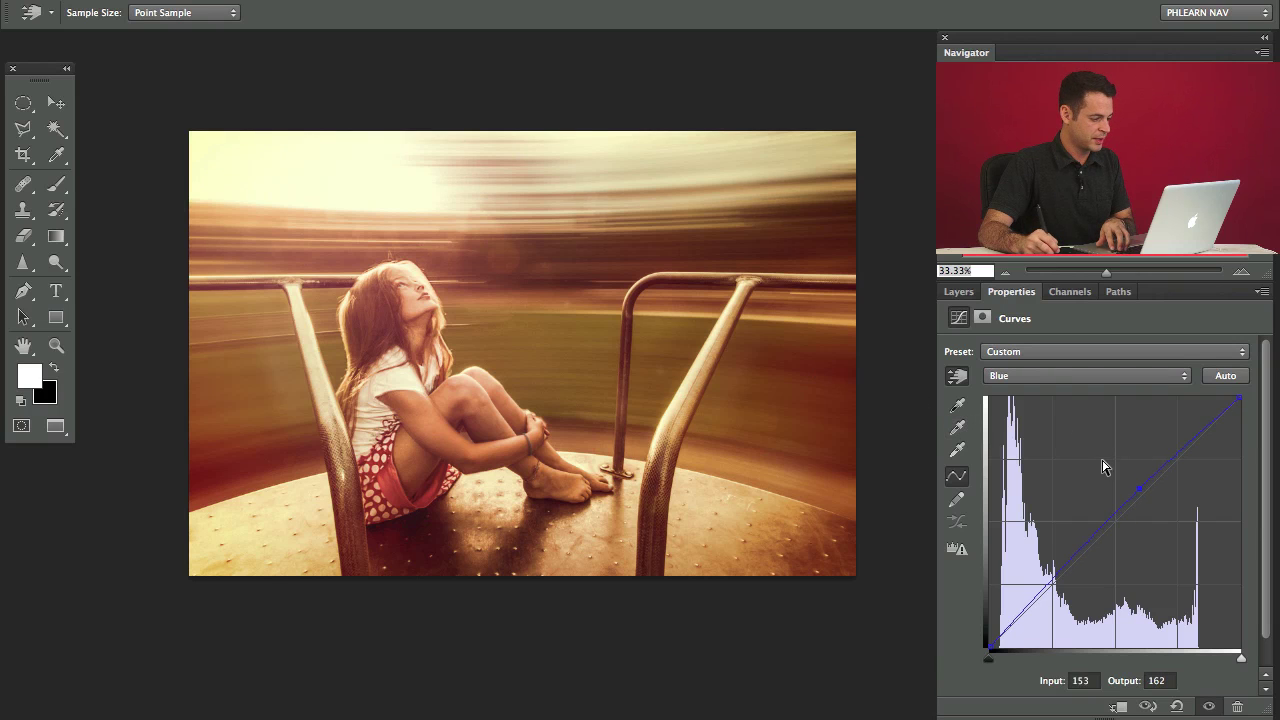
Compare the photo with and without Curves 9, and with both Curves 9 and Group 3 hidden
click(958, 291)
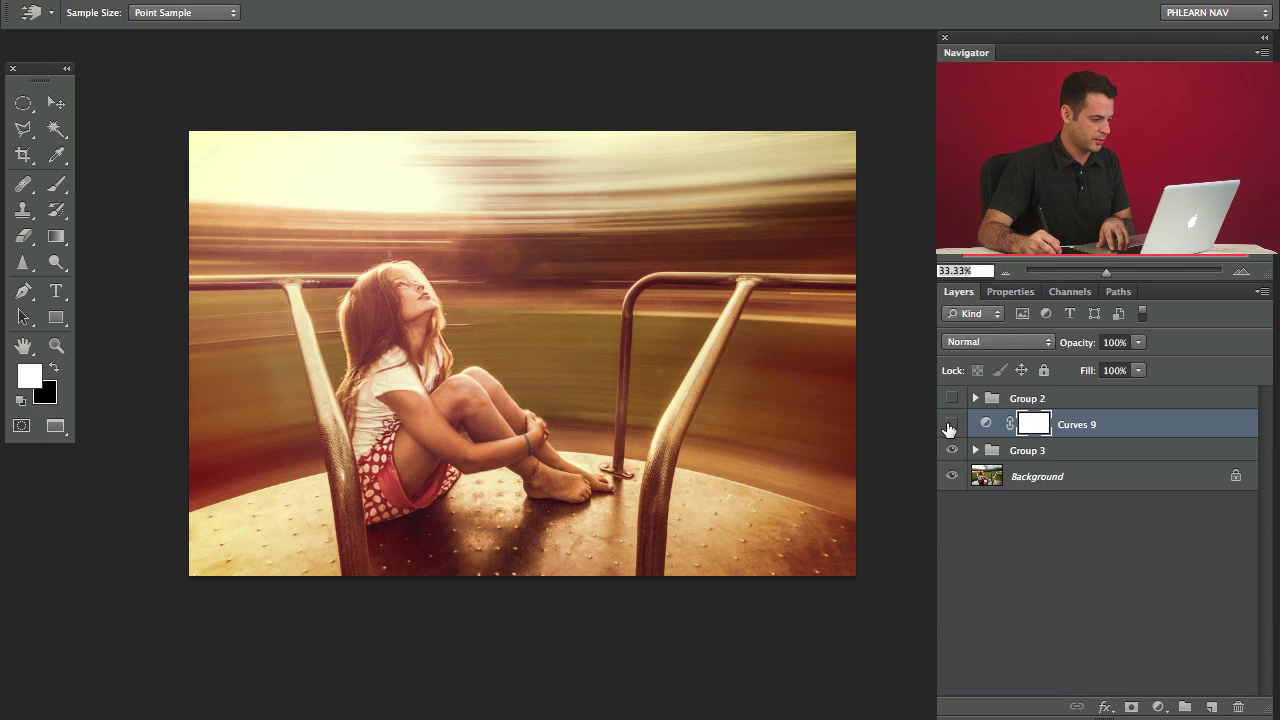
click(949, 428)
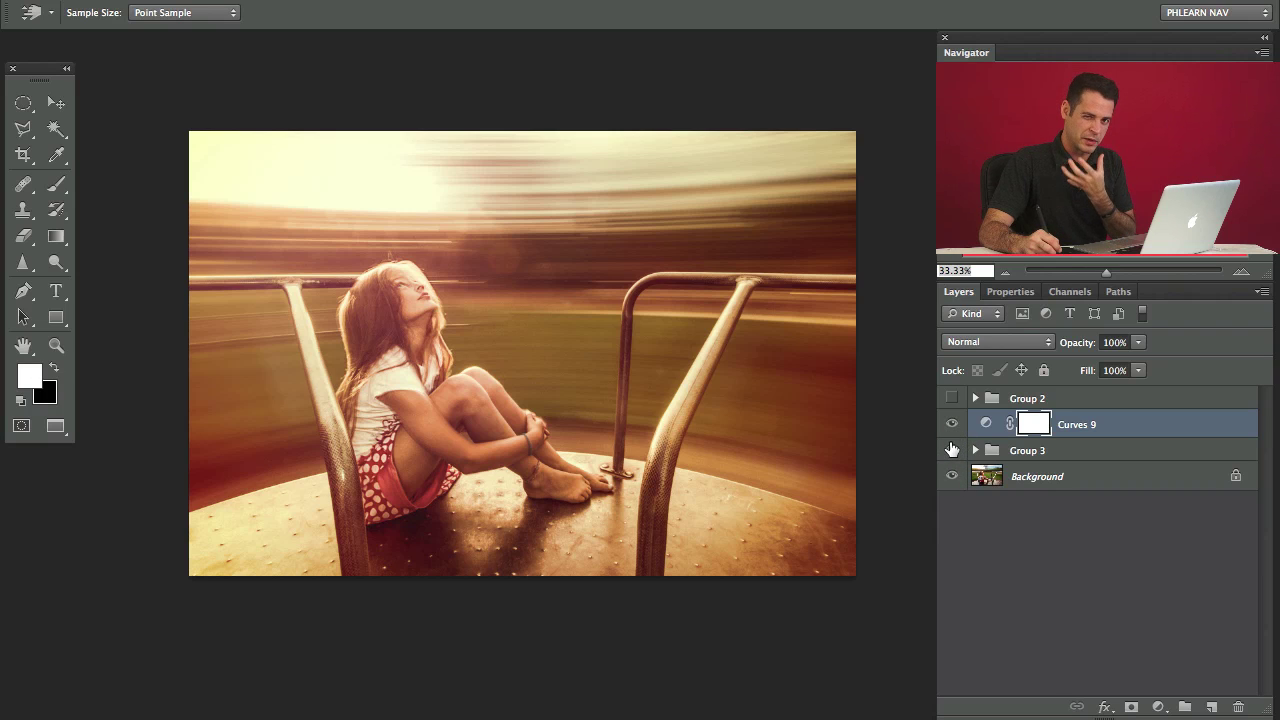
drag(952, 426, 953, 450)
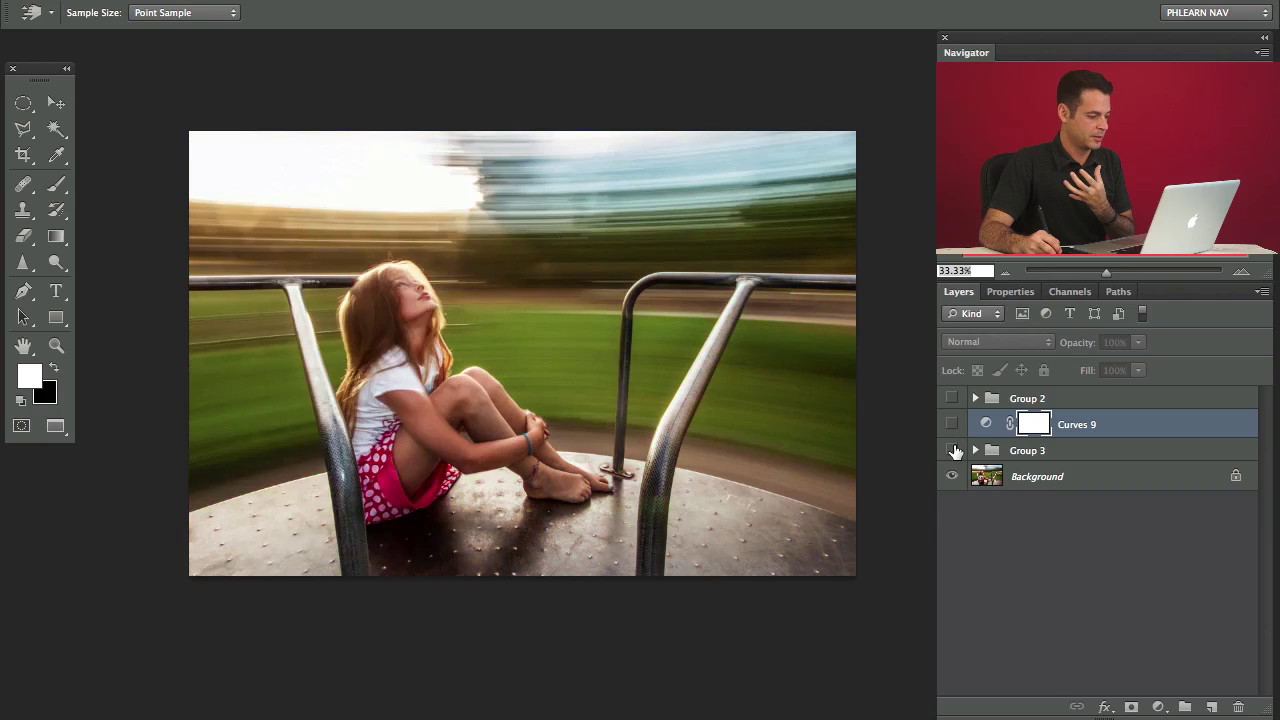
click(955, 424)
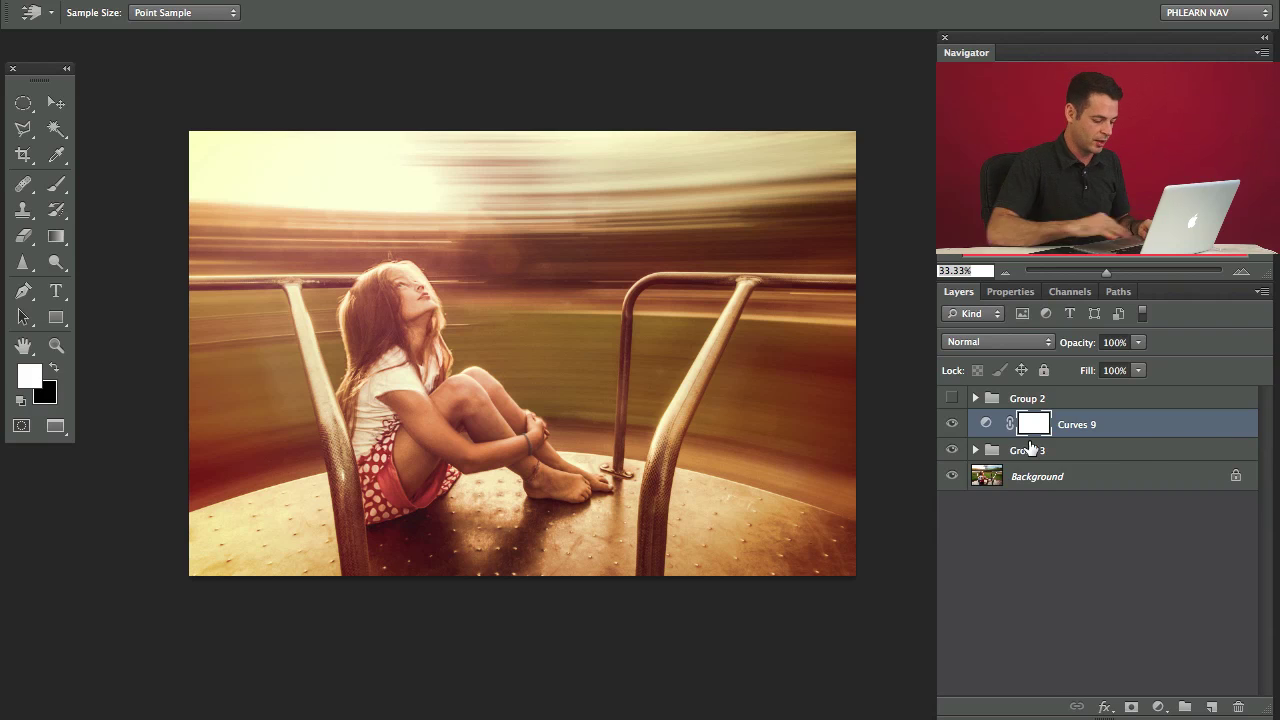
Create a new layer above Curves 9 and fill it with 50% gray
key(ctrl+shift+alt+n)
key(shift+BackSpace)
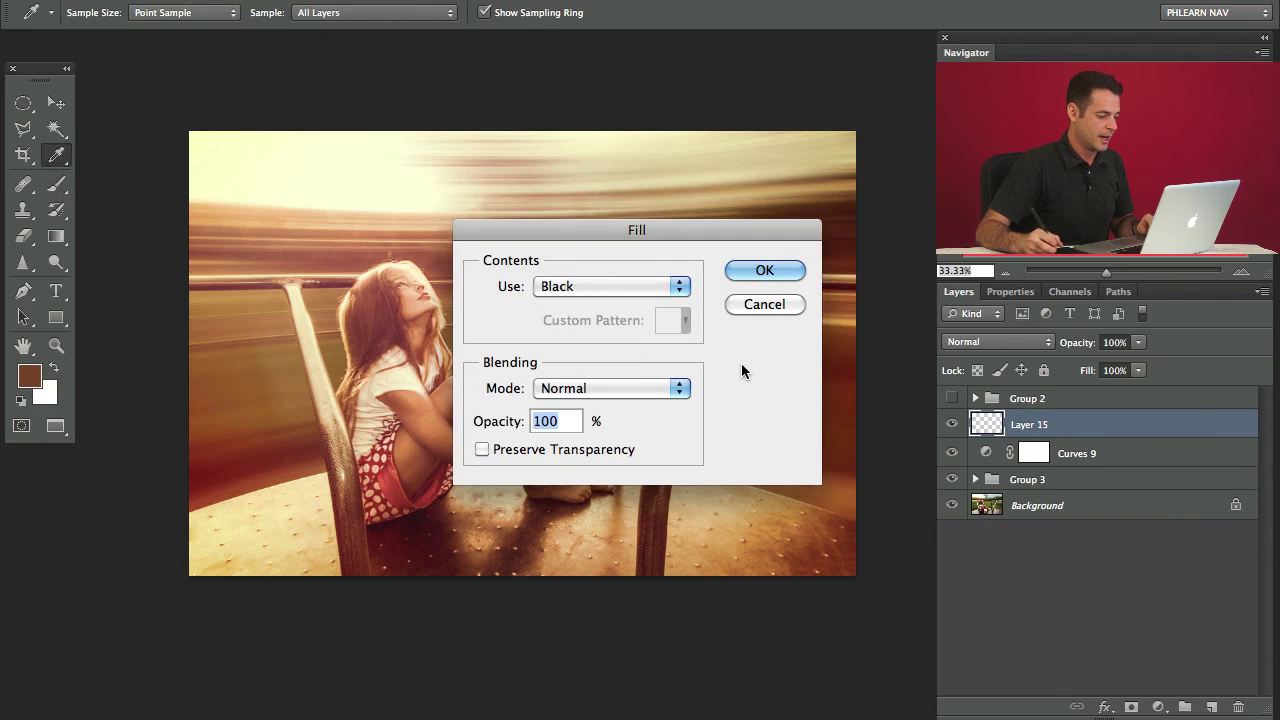
click(674, 286)
click(669, 303)
click(764, 270)
key(b)
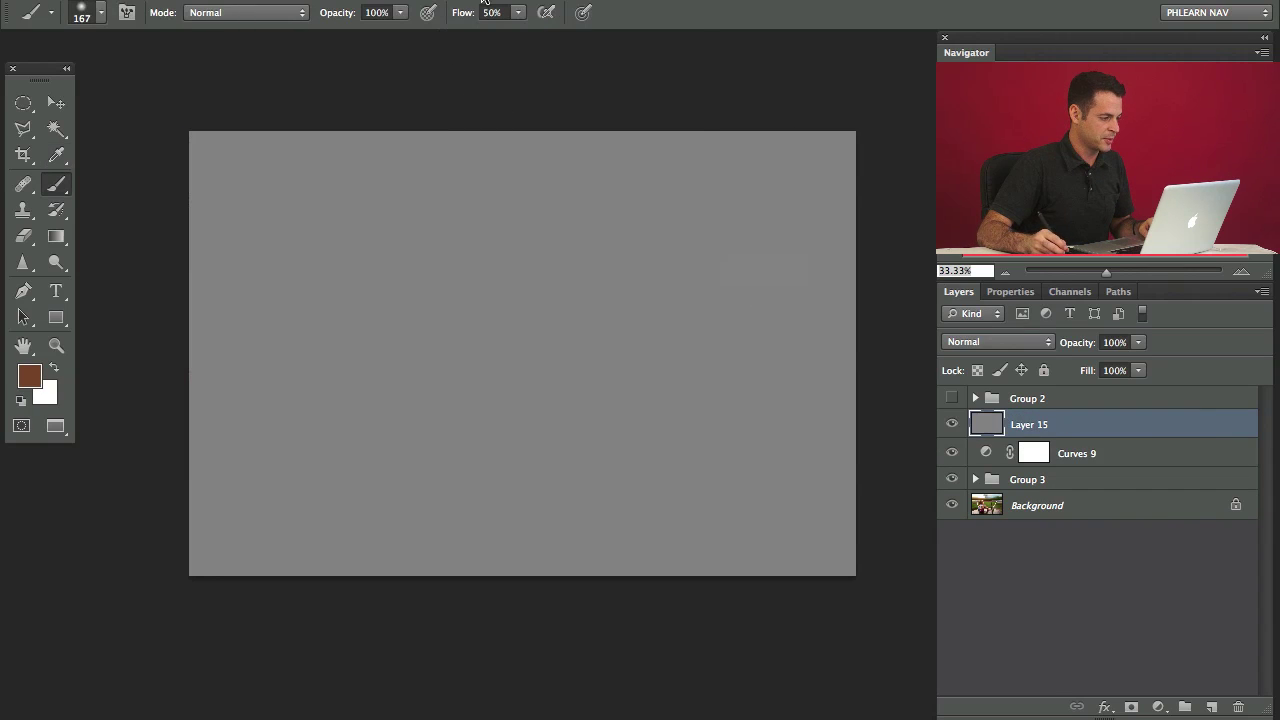
Apply Add Noise to the gray layer with an amount of 77.73%, Uniform distribution and Monochromatic off
click(470, 2)
mouse_move(490, 256)
click(845, 256)
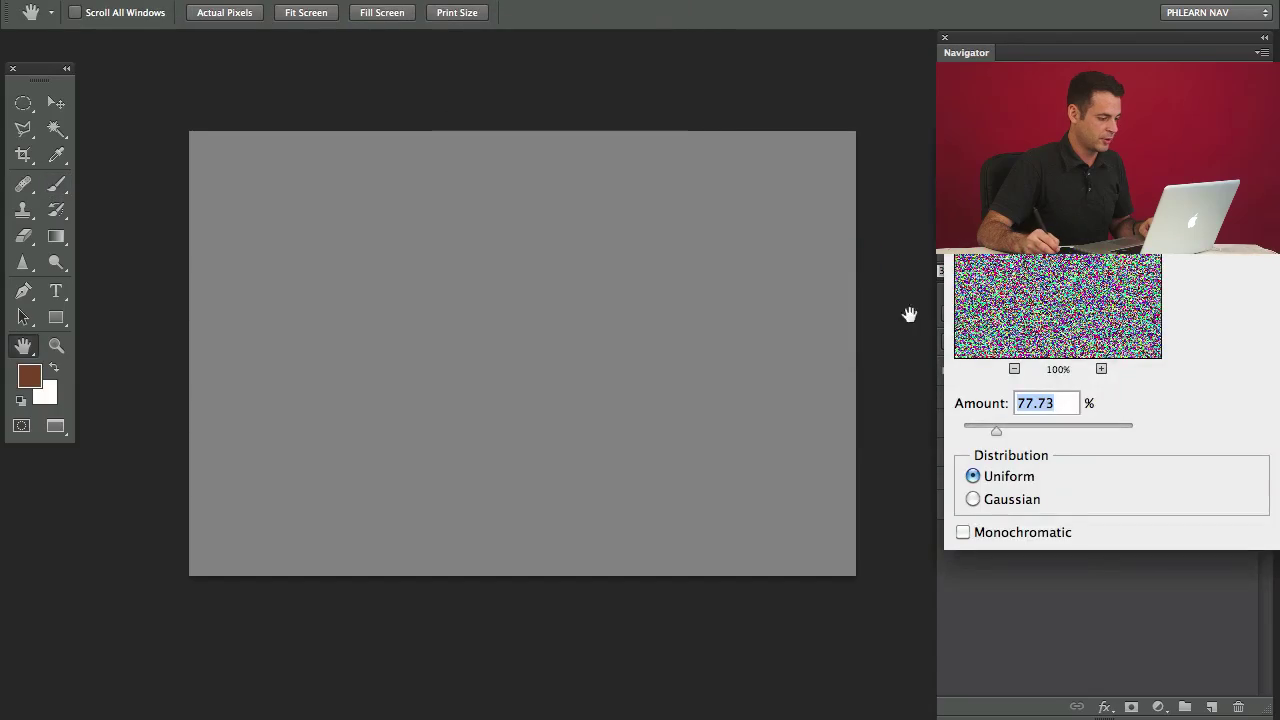
drag(1022, 143, 589, 153)
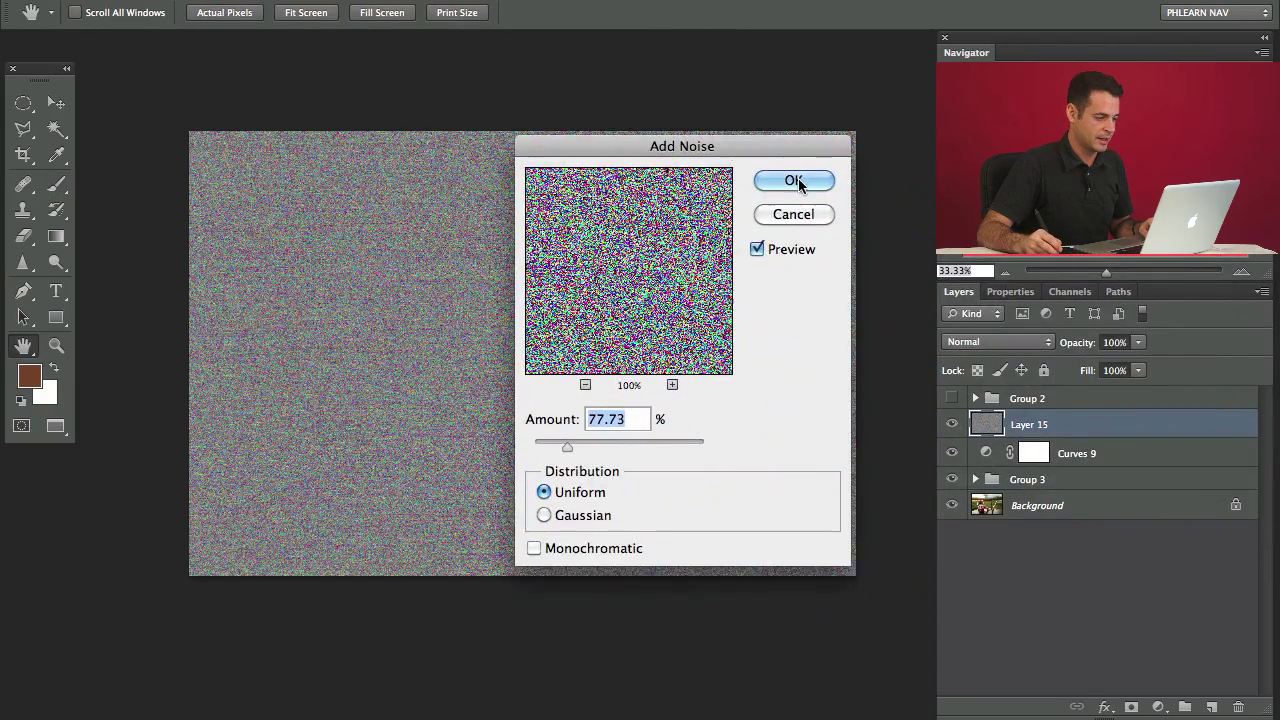
click(791, 180)
Set the noise layer's blend mode to Soft Light and its opacity to 30%
click(990, 342)
click(1010, 543)
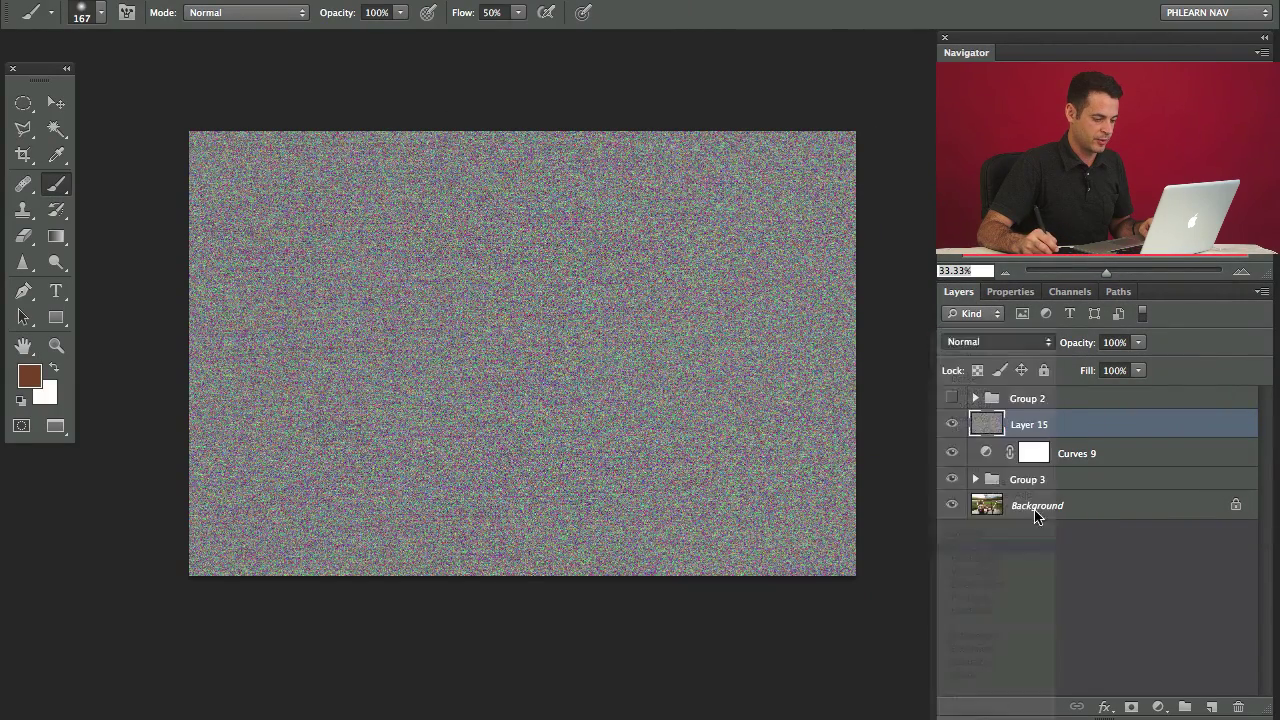
key(v)
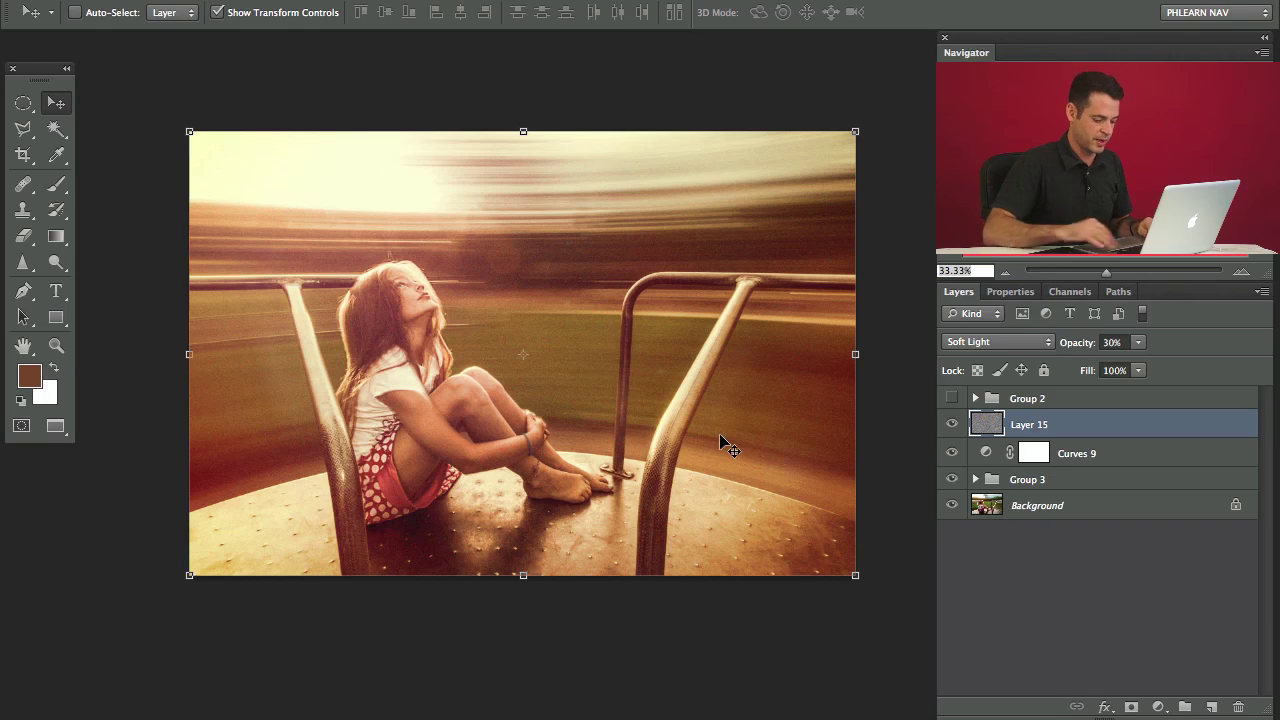
Examine the noise layer's grain over the photo at 50% zoom, including in full-screen view
key(ctrl+plus)
scroll(728, 388, left, 3)
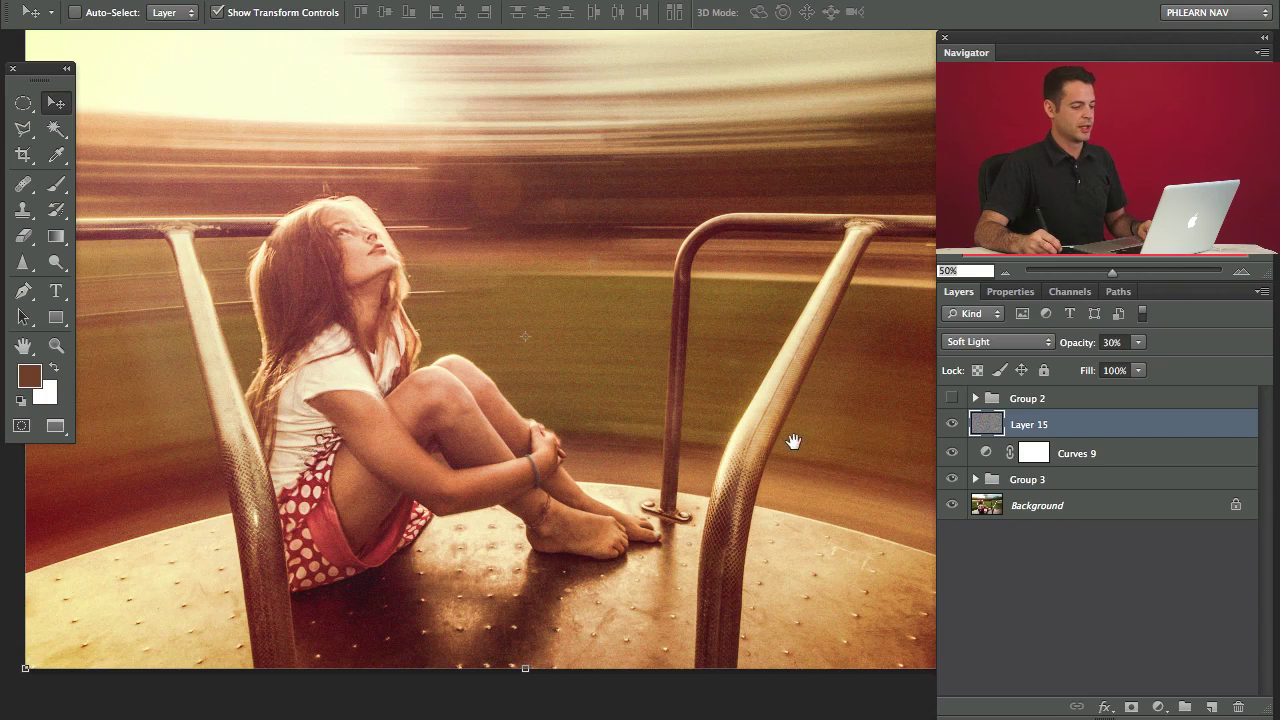
drag(791, 440, 786, 477)
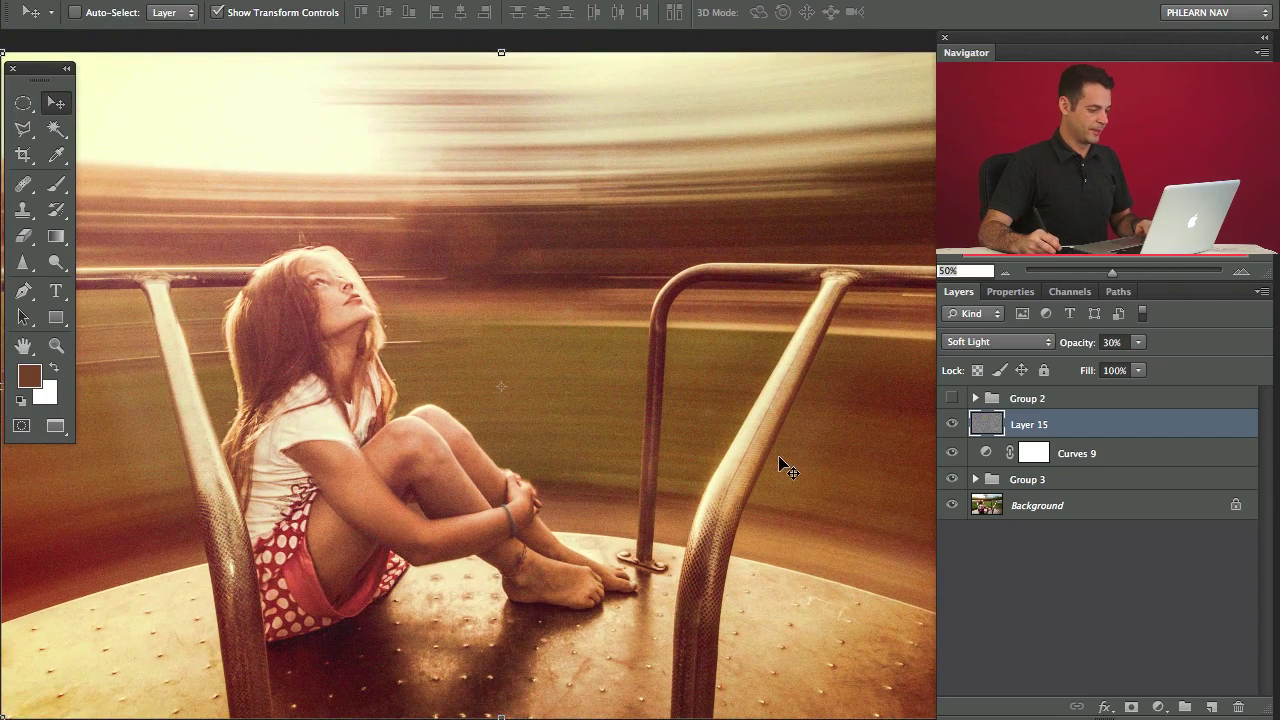
key(f)
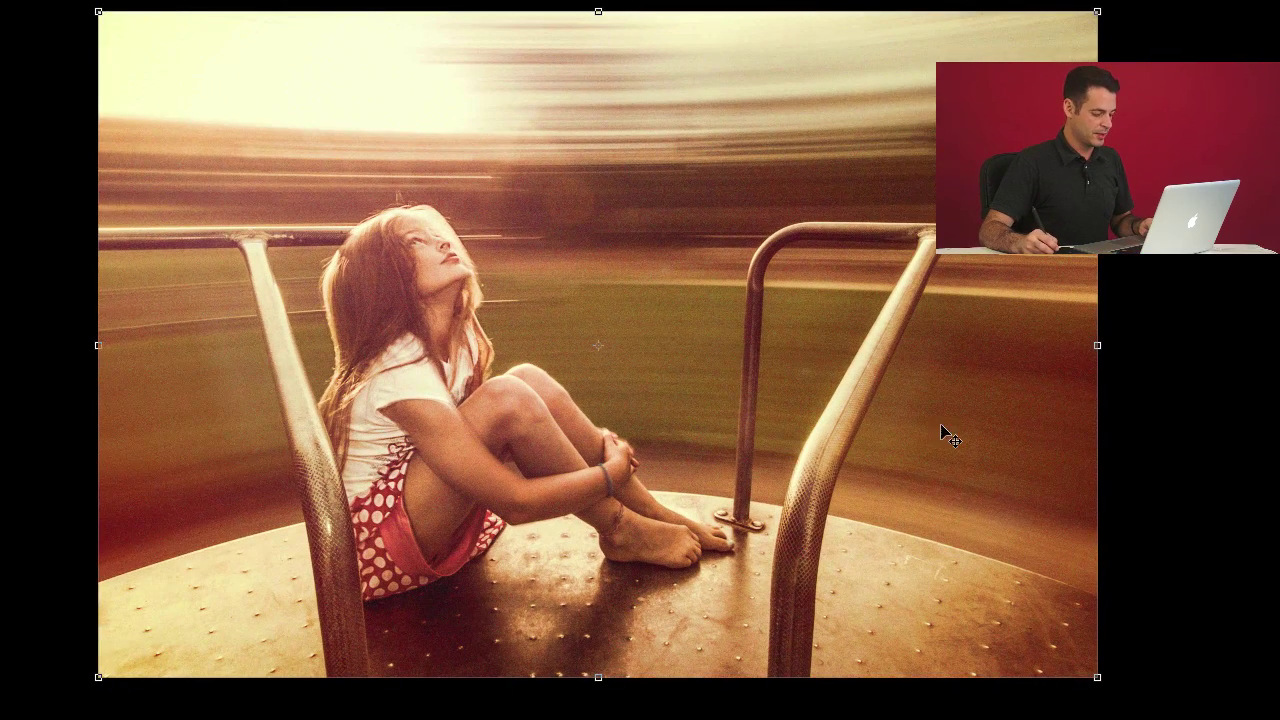
key(f)
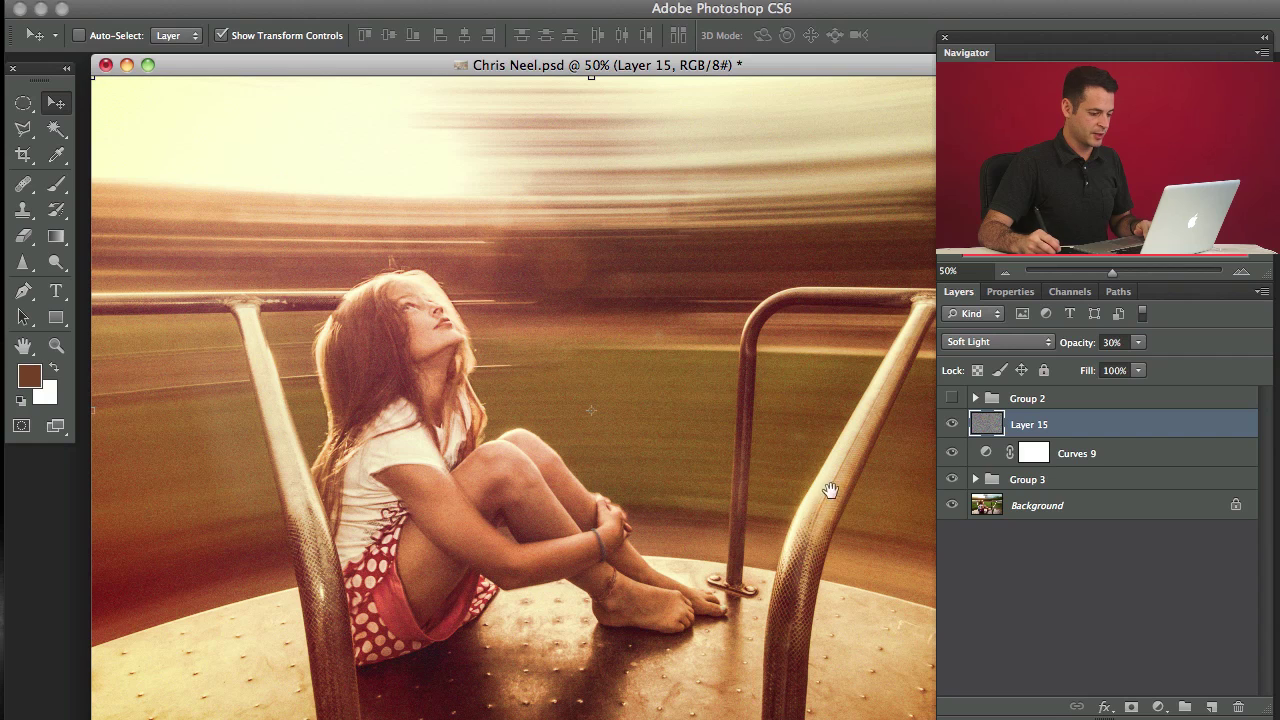
drag(946, 451, 951, 421)
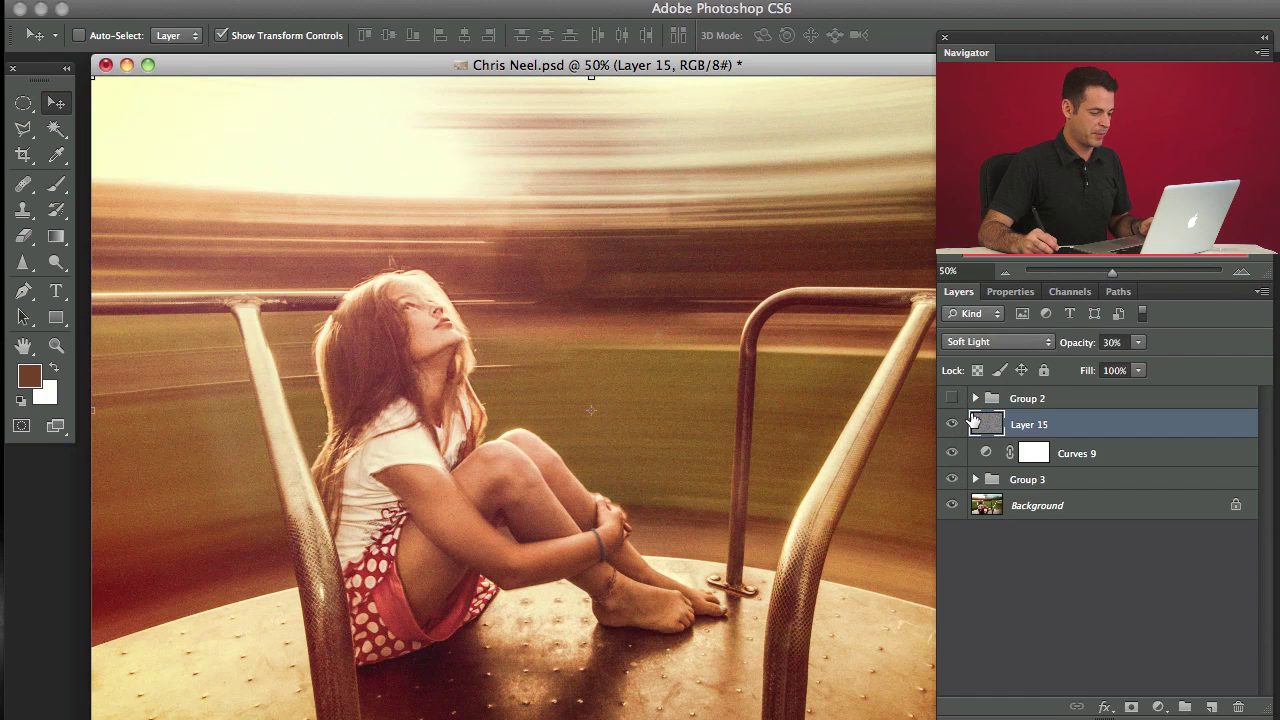